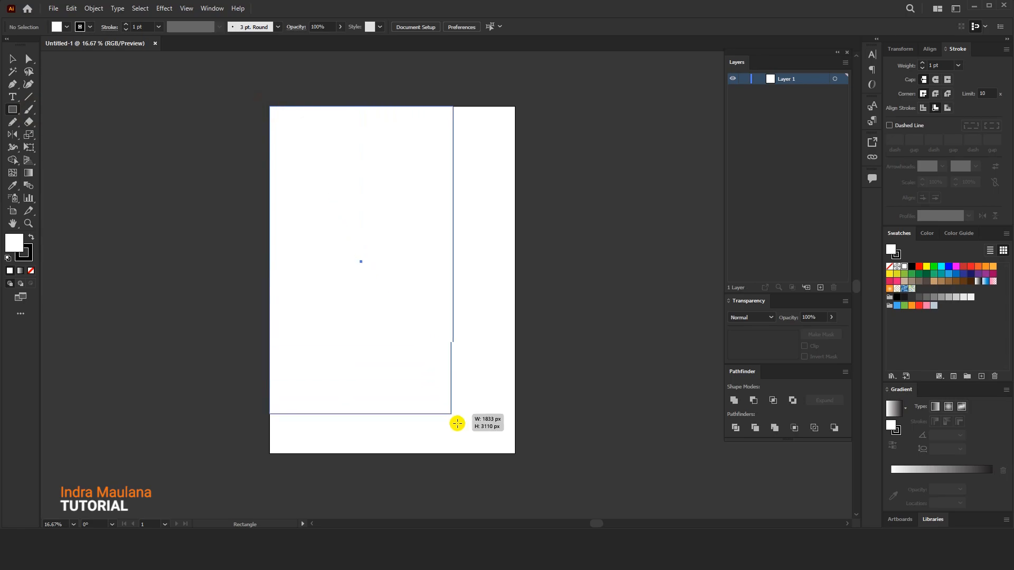
Remove the stroke from the white rectangle covering the artboard, and deselect it
click(12, 59)
click(90, 27)
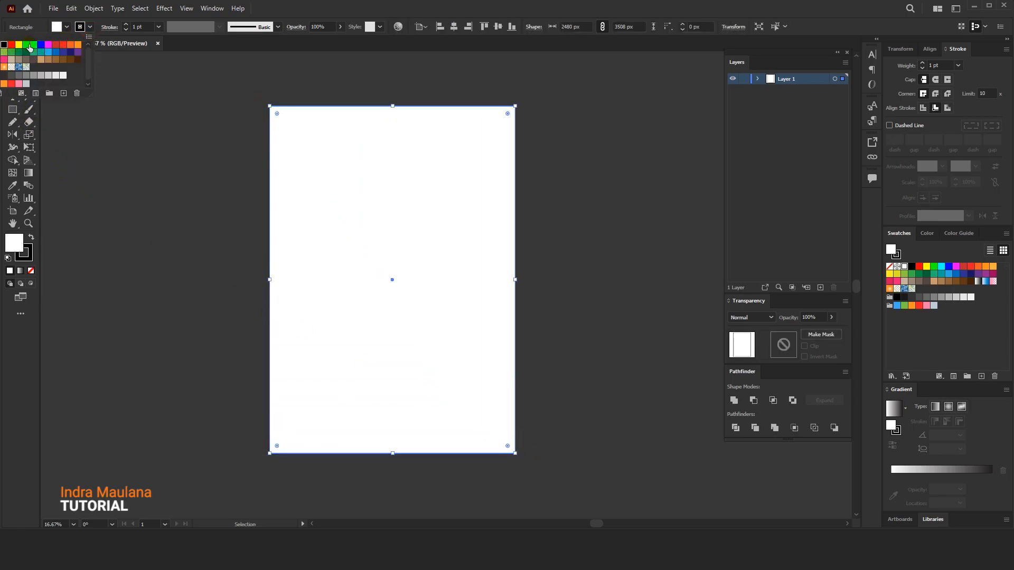
click(88, 41)
click(65, 172)
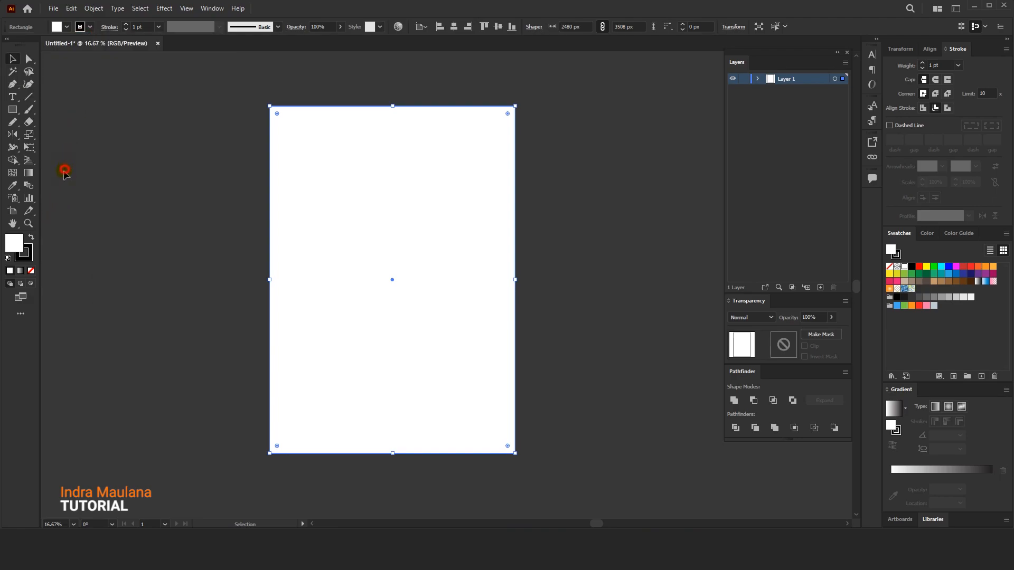
click(27, 255)
click(31, 272)
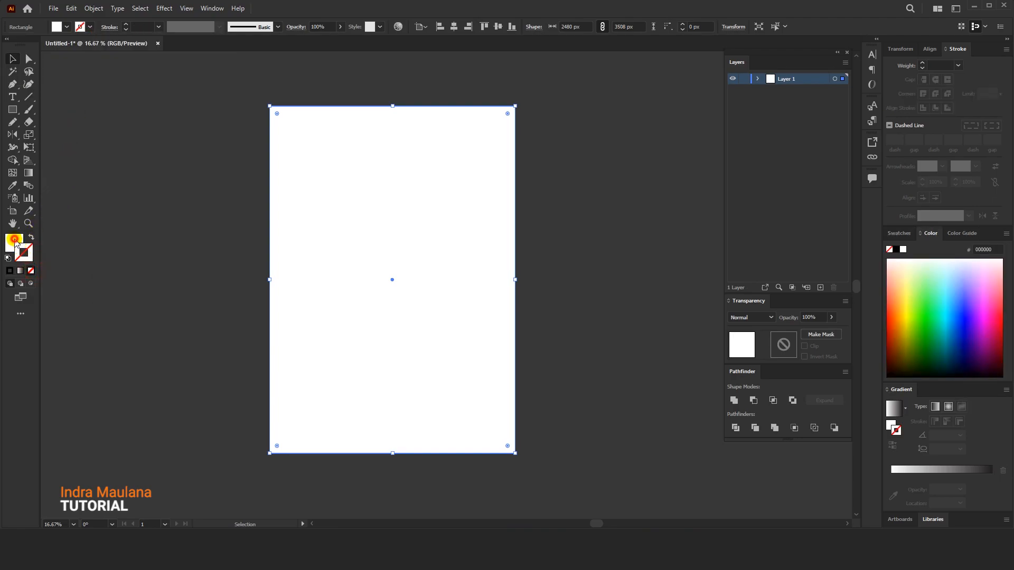
click(129, 221)
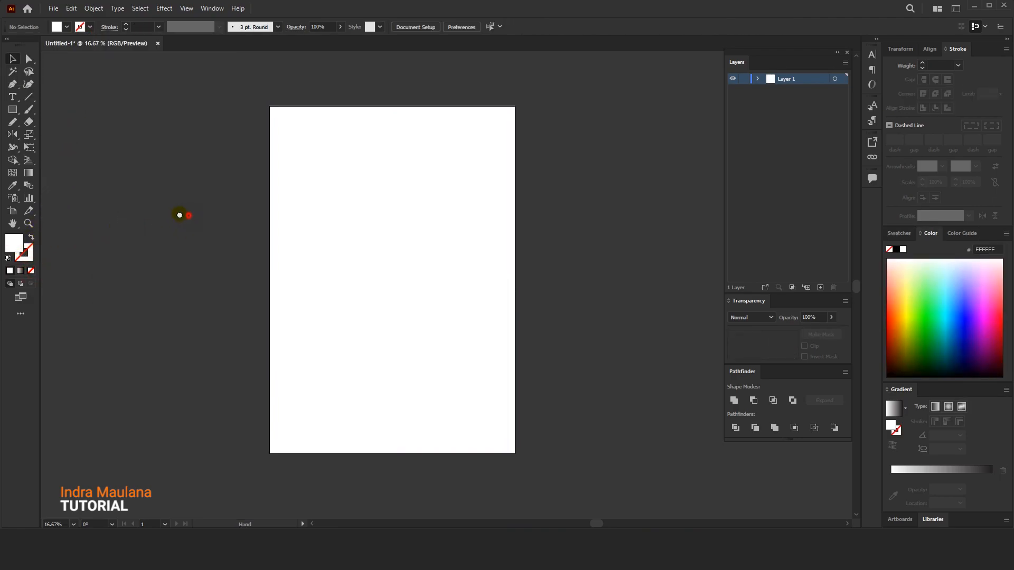
Fill the background rectangle with a linear gradient and make its starting colour stop dark green
click(311, 206)
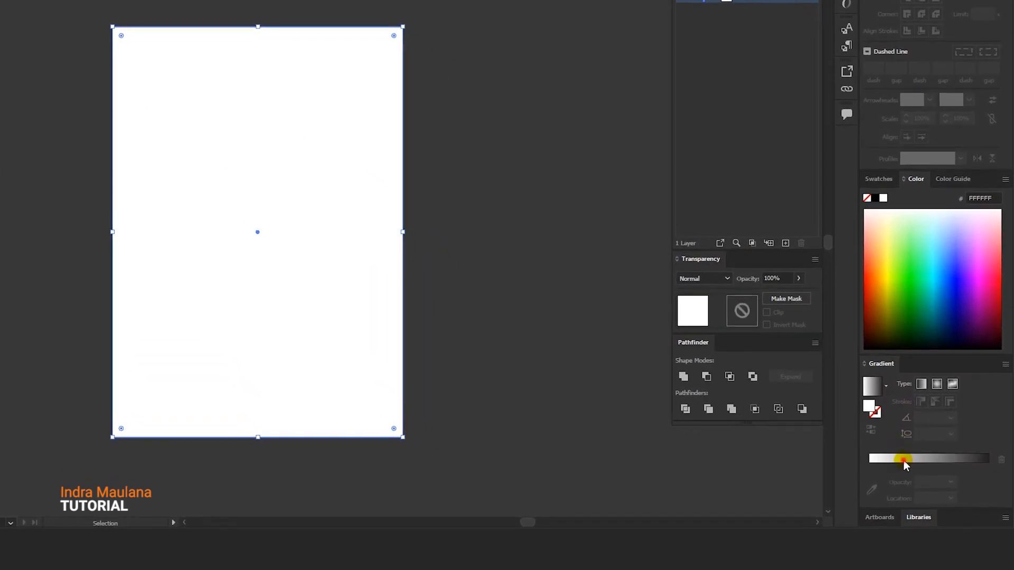
click(903, 461)
click(880, 176)
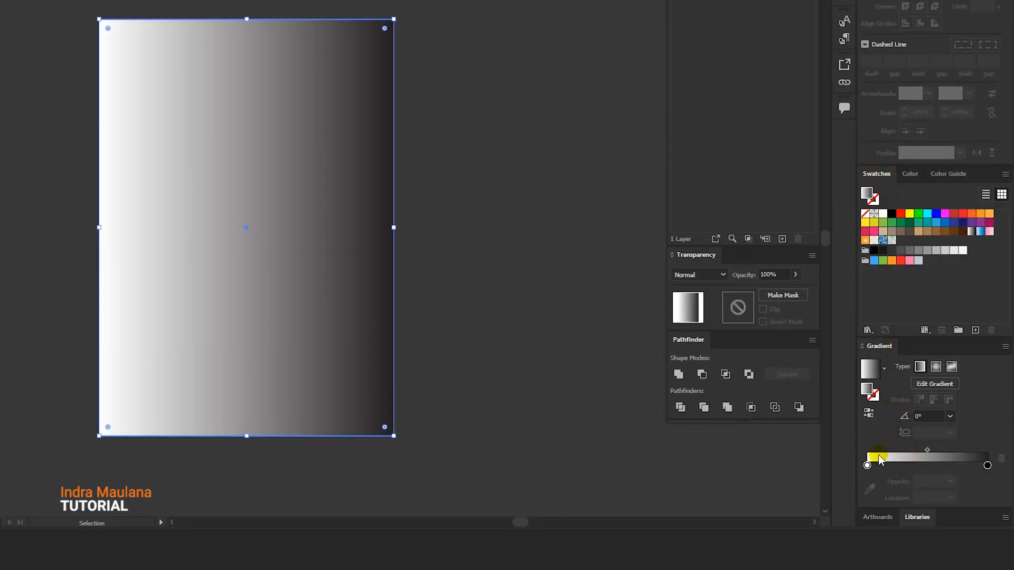
drag(915, 229, 867, 466)
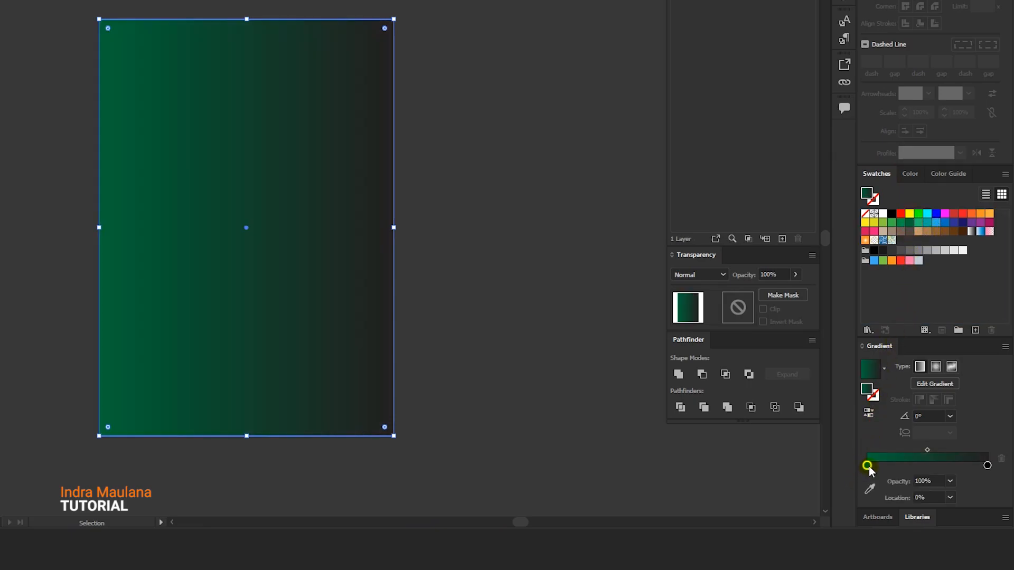
Switch the gradient's end stop to RGB colour mode with black 000000
double_click(988, 467)
click(824, 328)
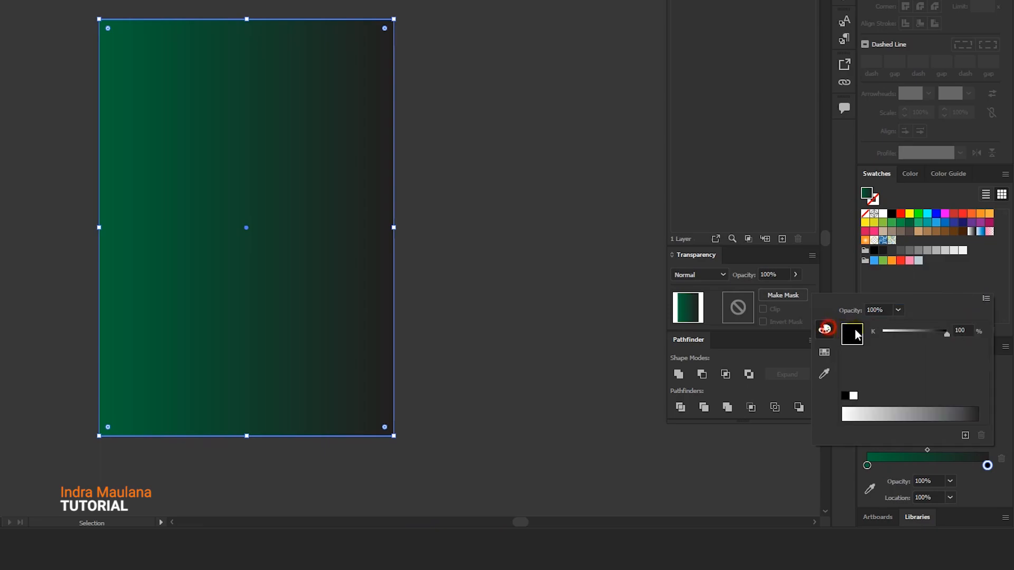
click(986, 298)
click(919, 315)
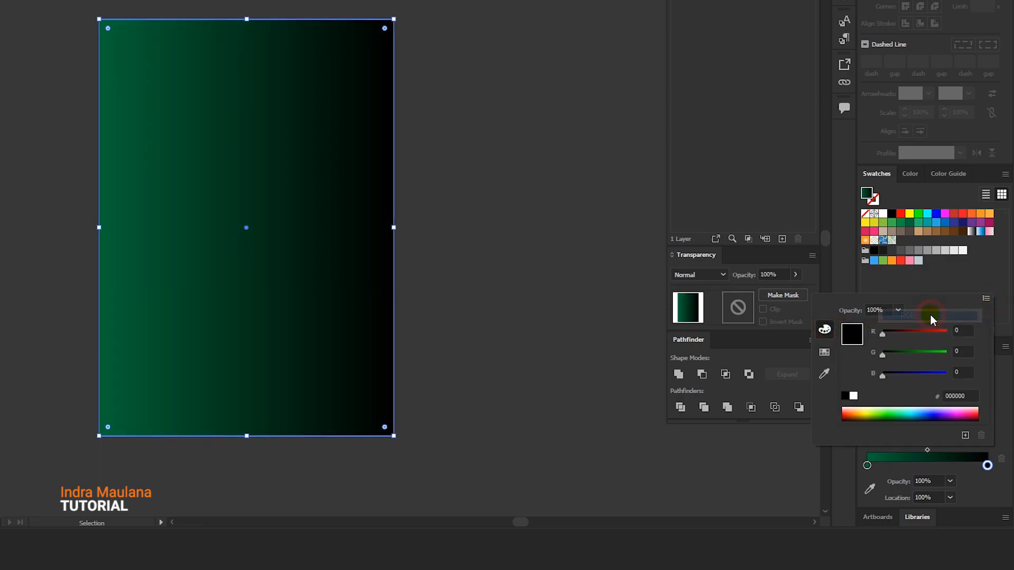
click(902, 468)
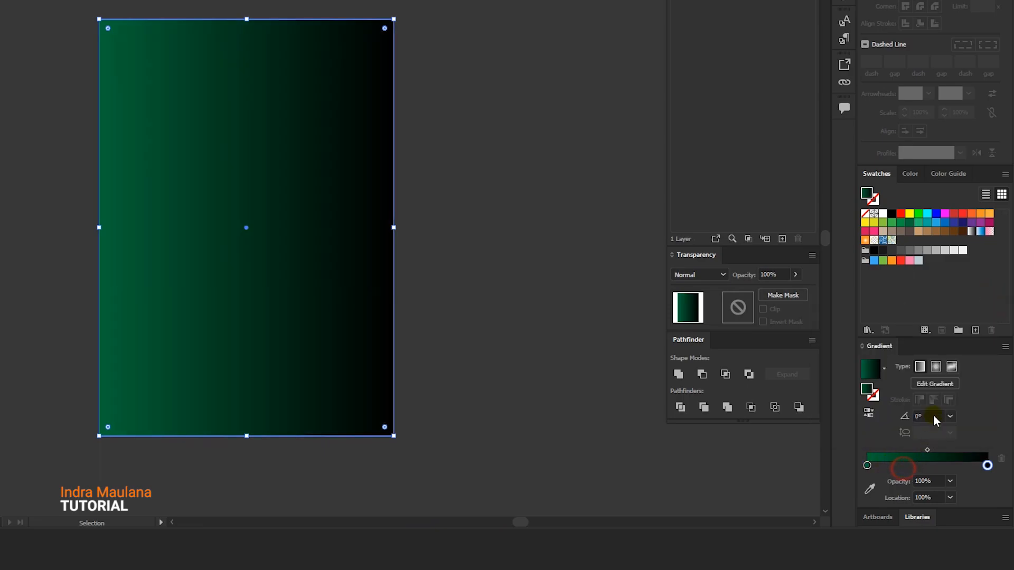
Make the gradient radial, move the dark green stop to about 32%, and add a brighter green 00A437 stop near the start
click(935, 368)
drag(873, 467, 906, 467)
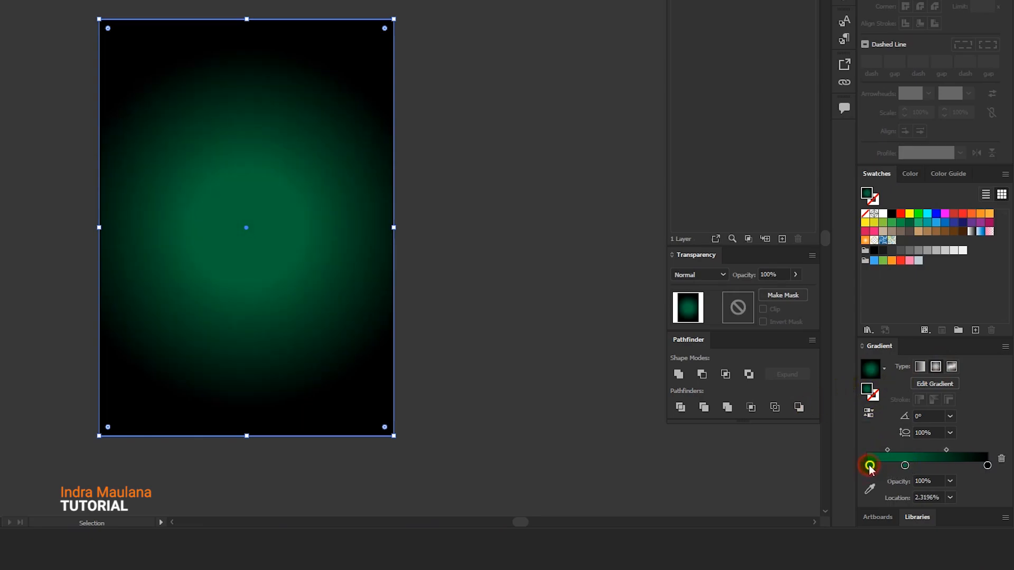
double_click(870, 465)
drag(903, 365, 924, 358)
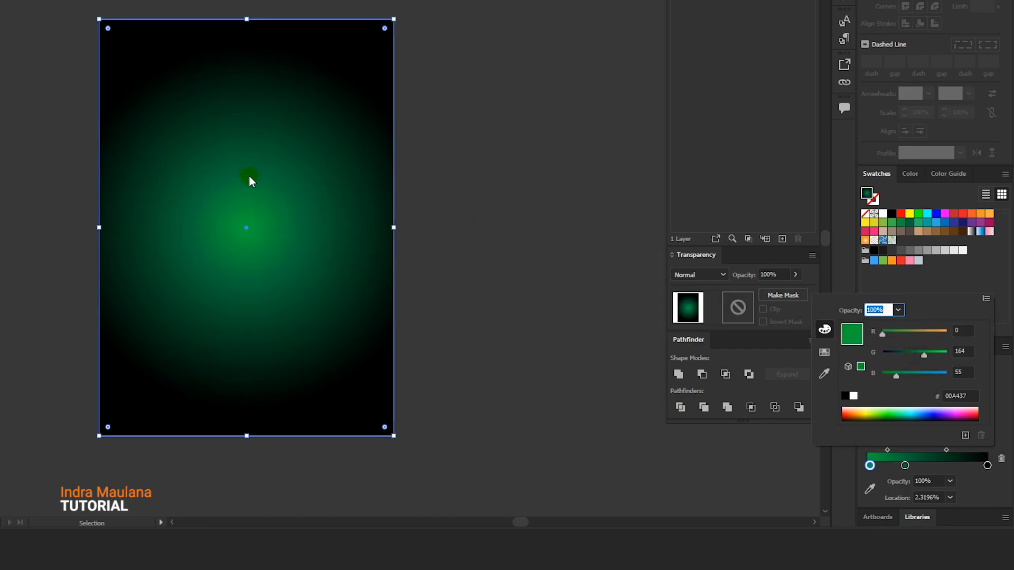
key(Escape)
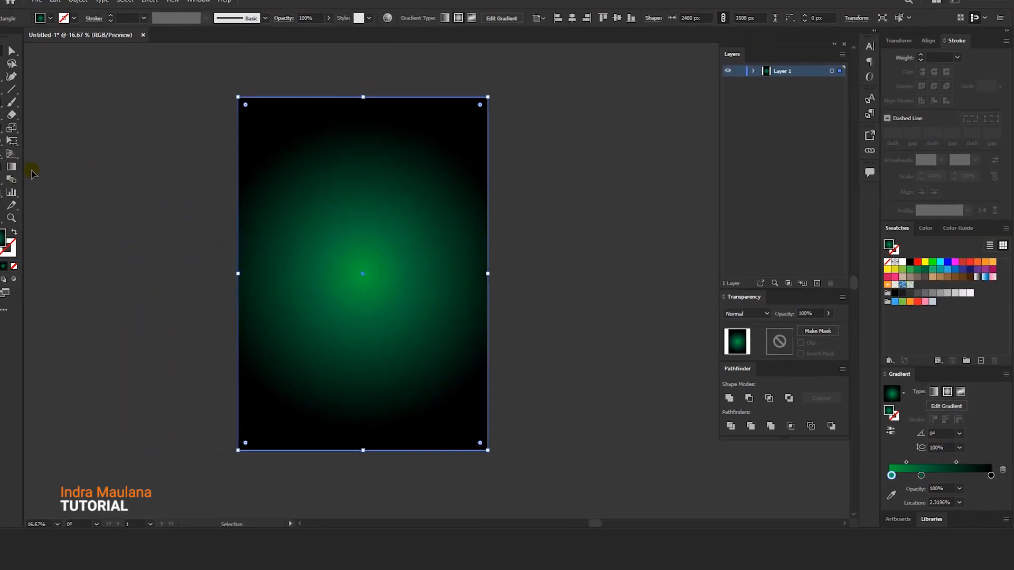
Redirect the radial gradient with the Gradient tool so it runs from the rectangle's top centre to its bottom edge
click(11, 166)
drag(362, 94, 376, 450)
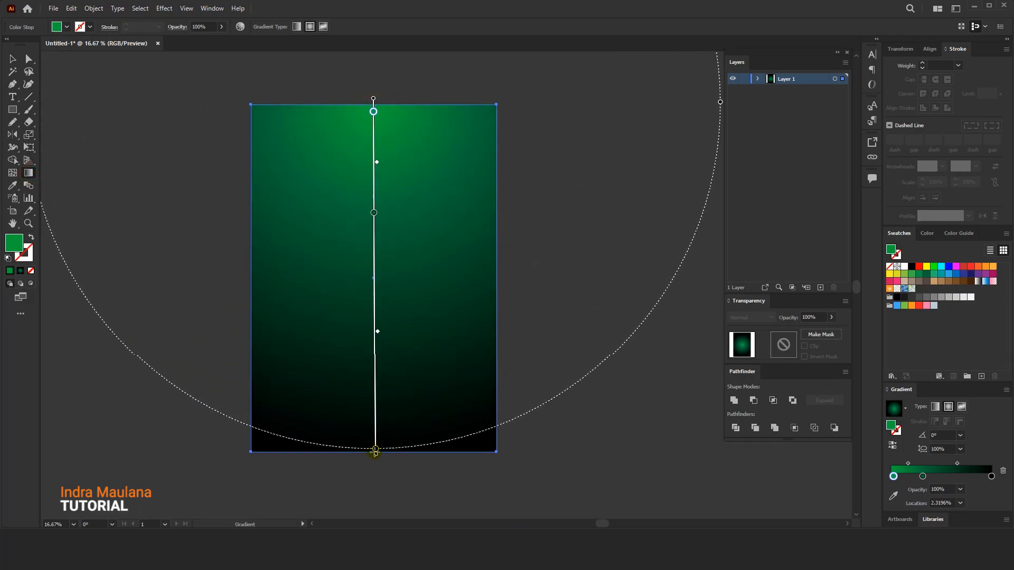
mouse_move(378, 332)
mouse_down()
mouse_move(378, 346)
mouse_move(372, 313)
mouse_up()
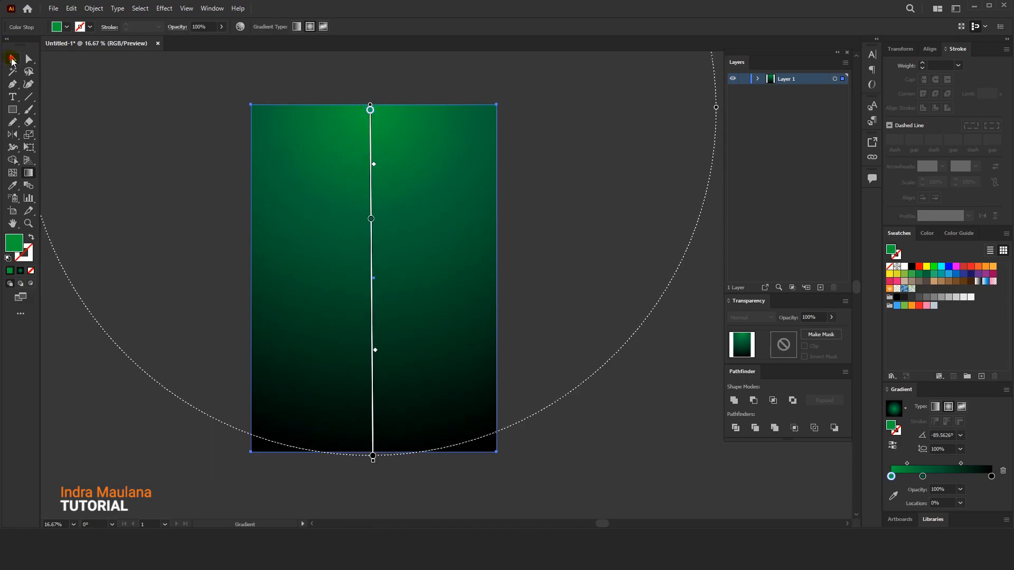
click(11, 59)
click(113, 86)
drag(220, 118, 216, 115)
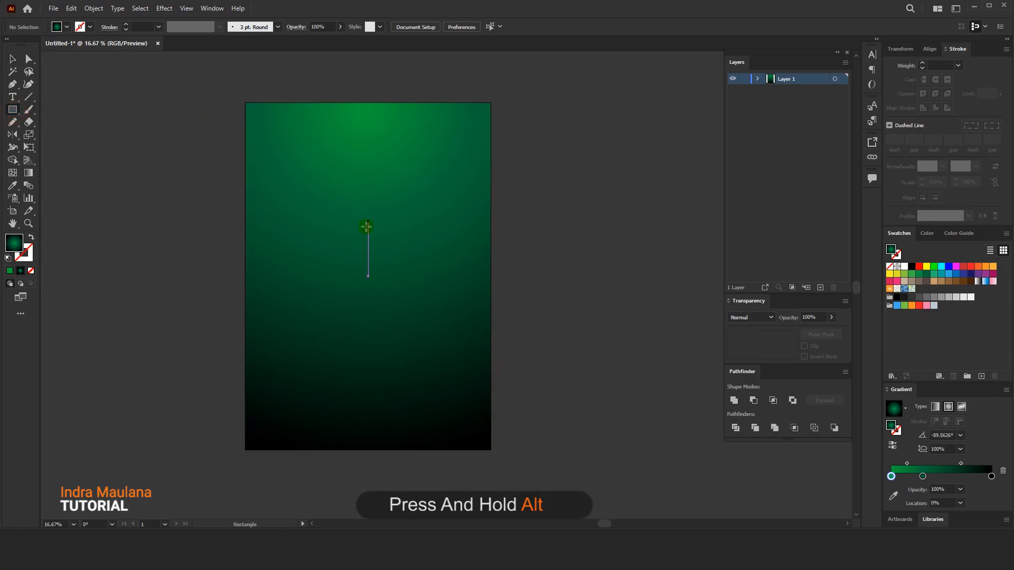
Draw a centred rectangle over the background and stretch it to the full artboard height, about 1656 by 3508 px
mouse_move(368, 276)
mouse_down()
mouse_move(382, 317)
mouse_move(423, 358)
mouse_move(431, 407)
mouse_up()
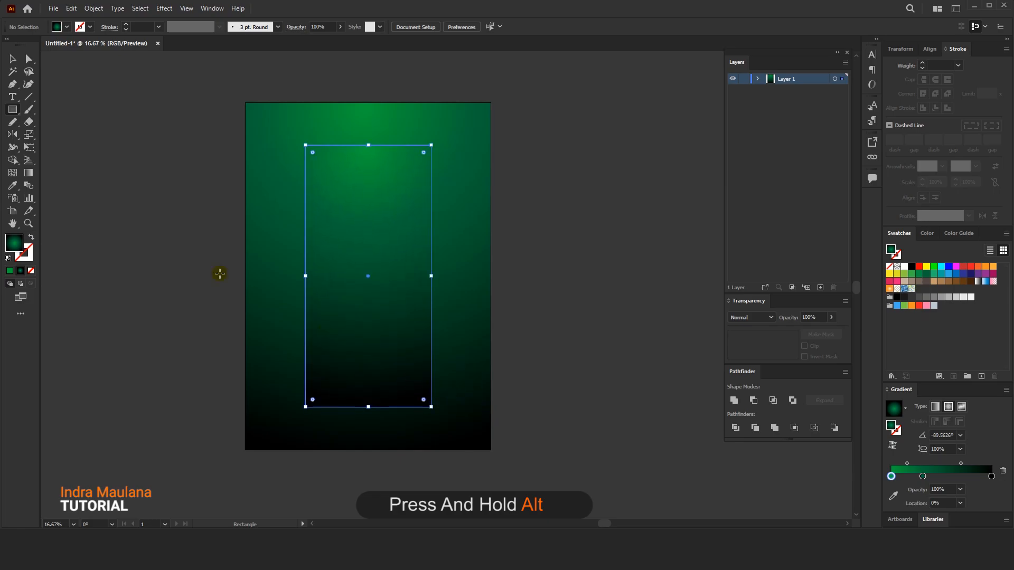
click(12, 58)
mouse_move(368, 144)
mouse_down()
mouse_move(369, 112)
mouse_move(372, 139)
mouse_up()
drag(364, 406, 370, 450)
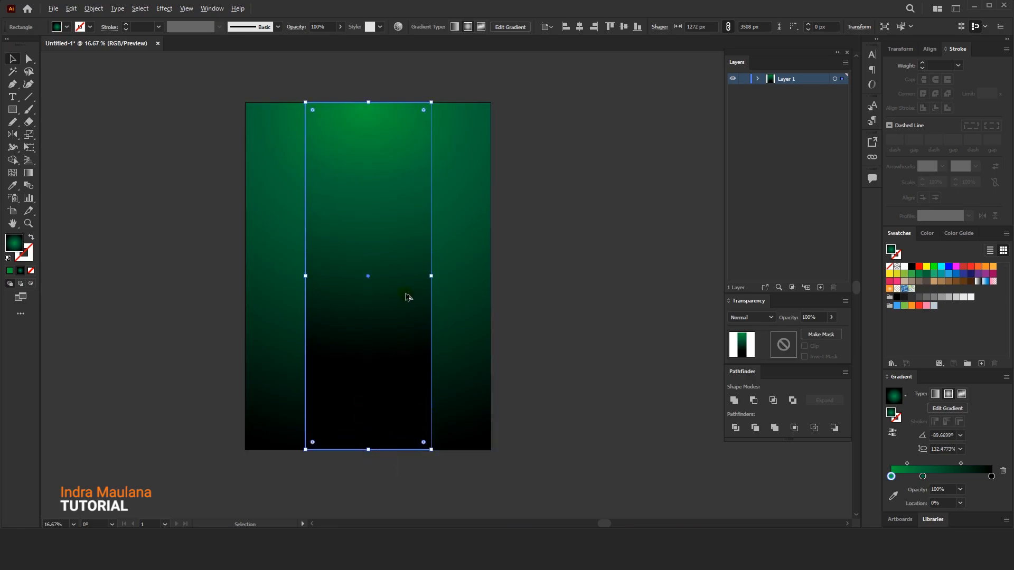
drag(432, 275, 452, 276)
click(530, 237)
Remove the black stop from the central rectangle's gradient, set the dark green stop to 10% opacity and move it to about 82%
click(386, 236)
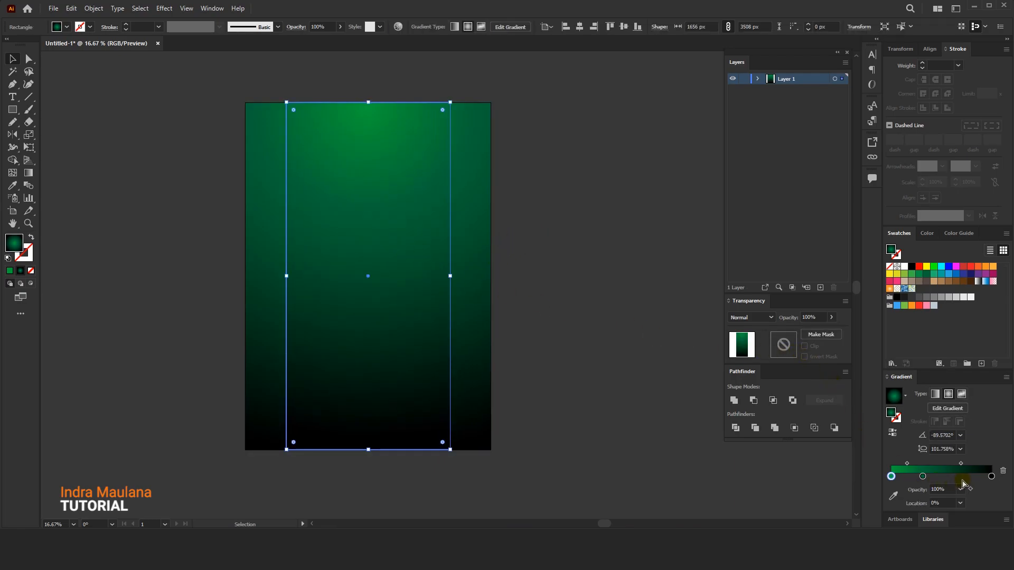
drag(995, 478, 995, 493)
click(923, 476)
click(960, 489)
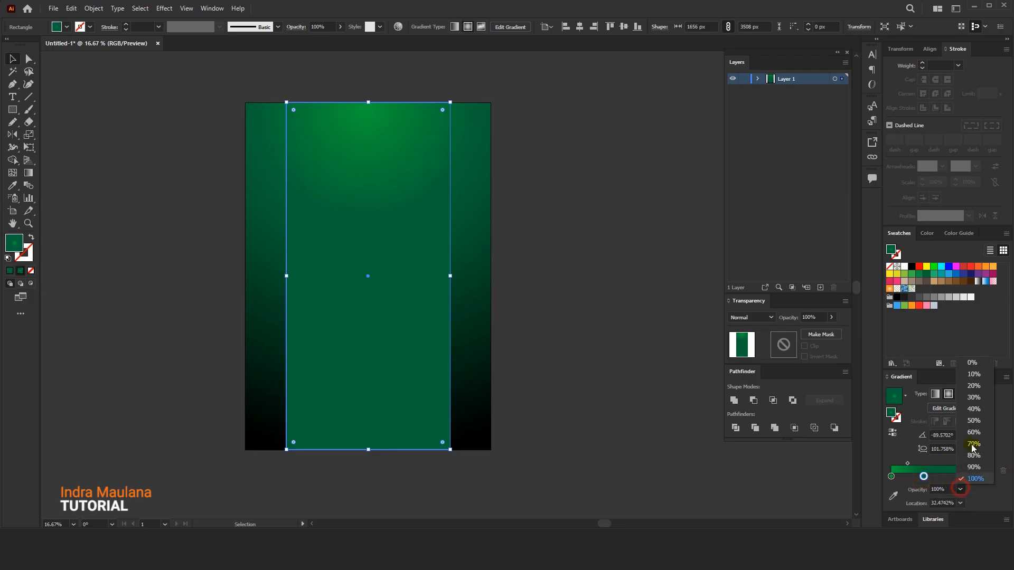
click(971, 374)
drag(924, 477, 991, 477)
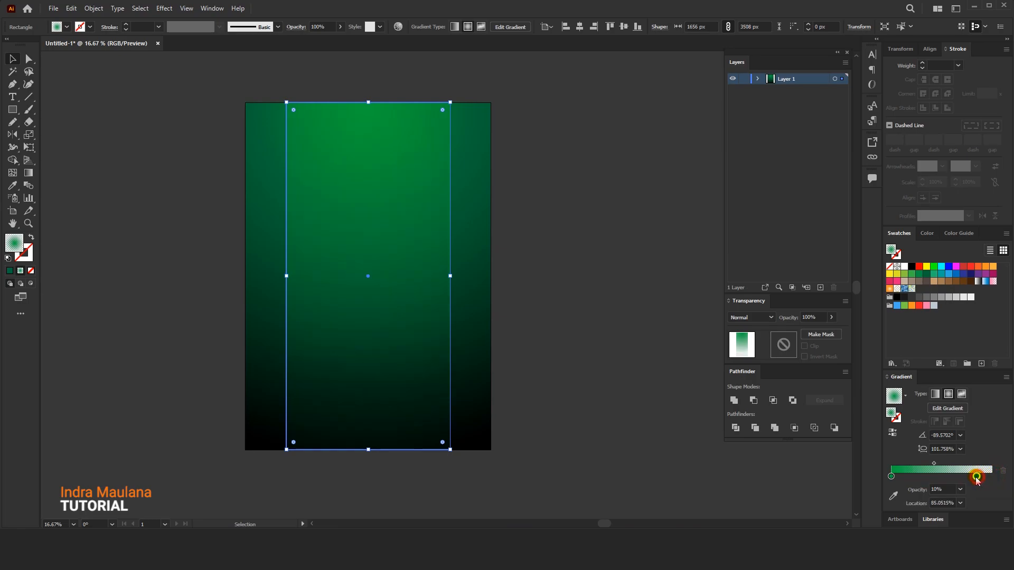
click(684, 363)
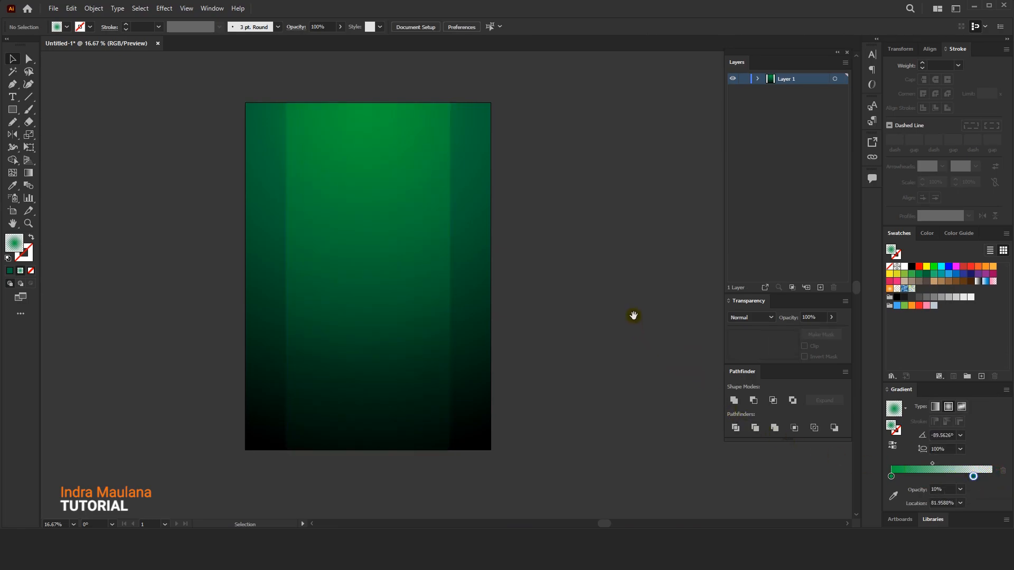
drag(633, 317, 624, 311)
Duplicate the central rectangle in front of itself and fill the copy with black
click(378, 272)
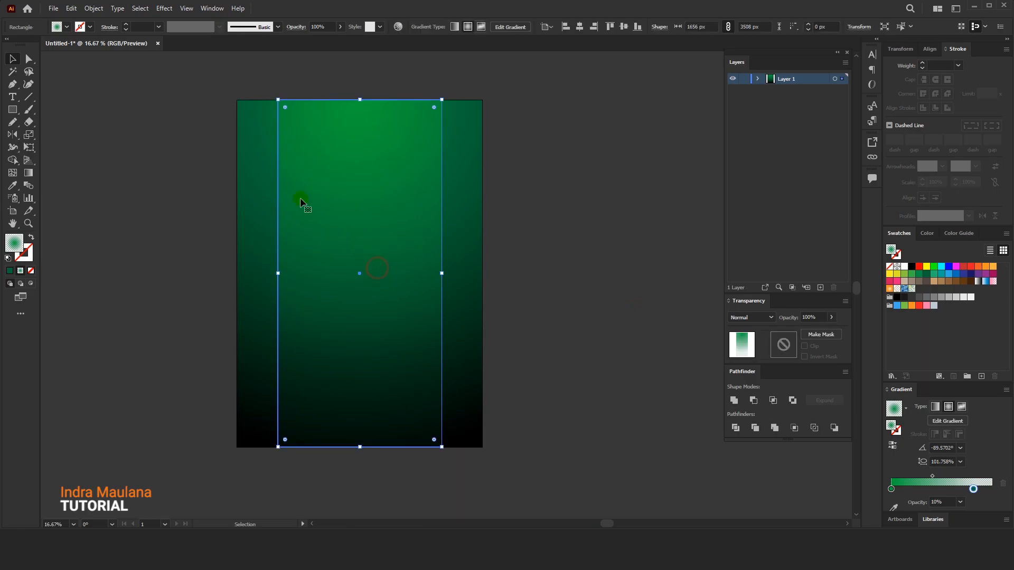
click(70, 8)
click(86, 60)
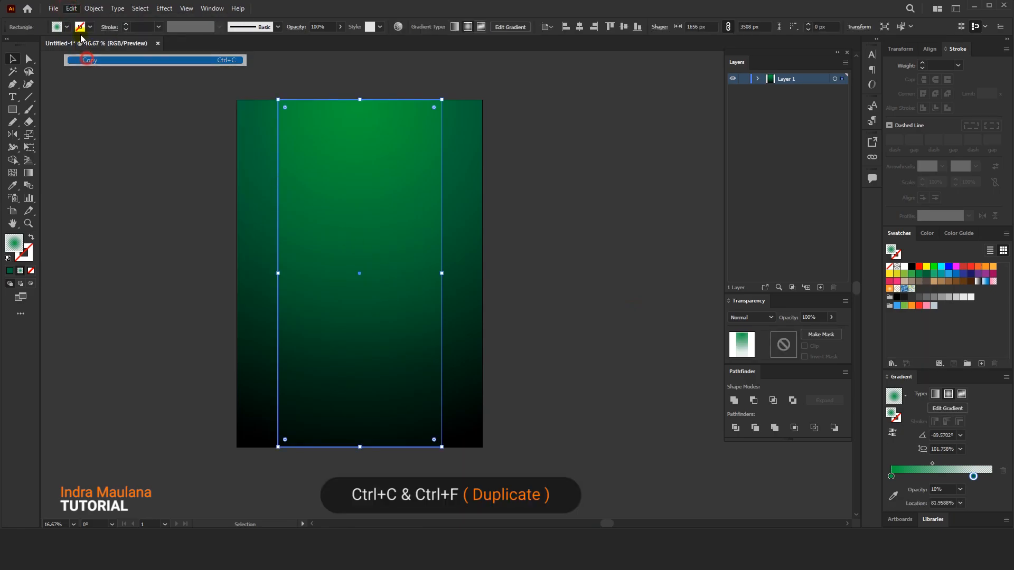
click(70, 8)
click(101, 83)
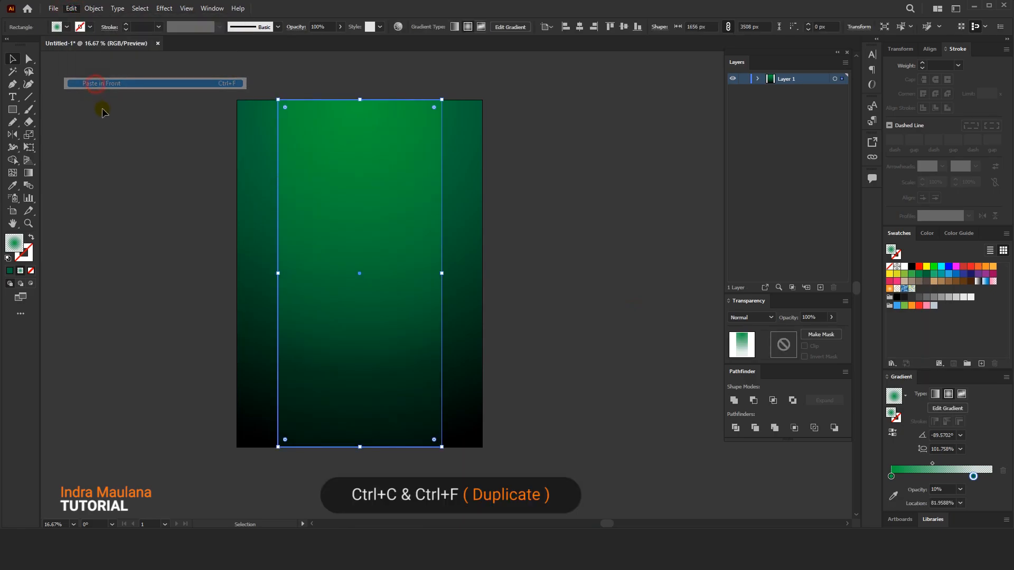
click(911, 267)
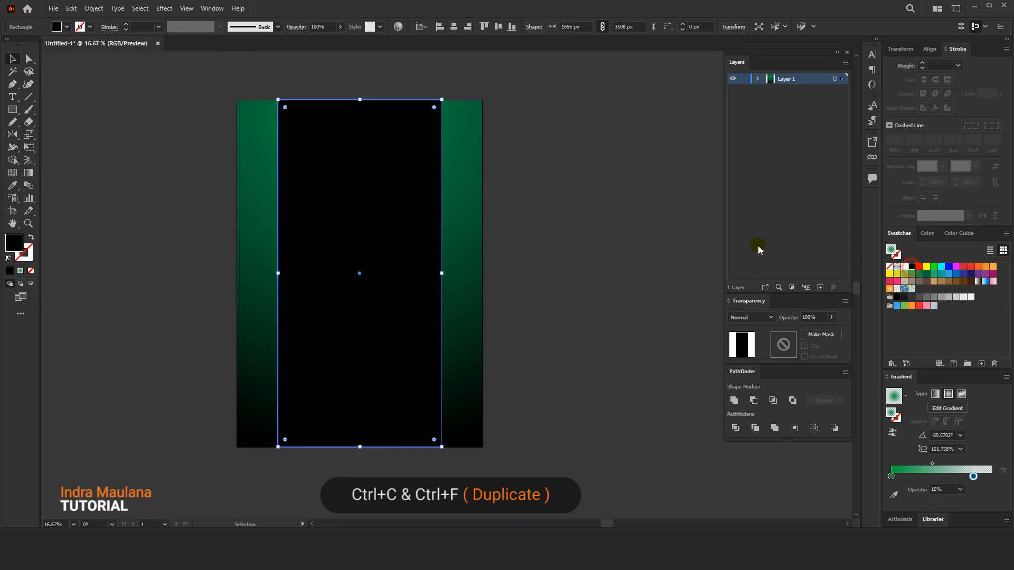
Open the Effect Gallery for the black rectangle and choose the Note Paper filter from the Sketch group
click(161, 9)
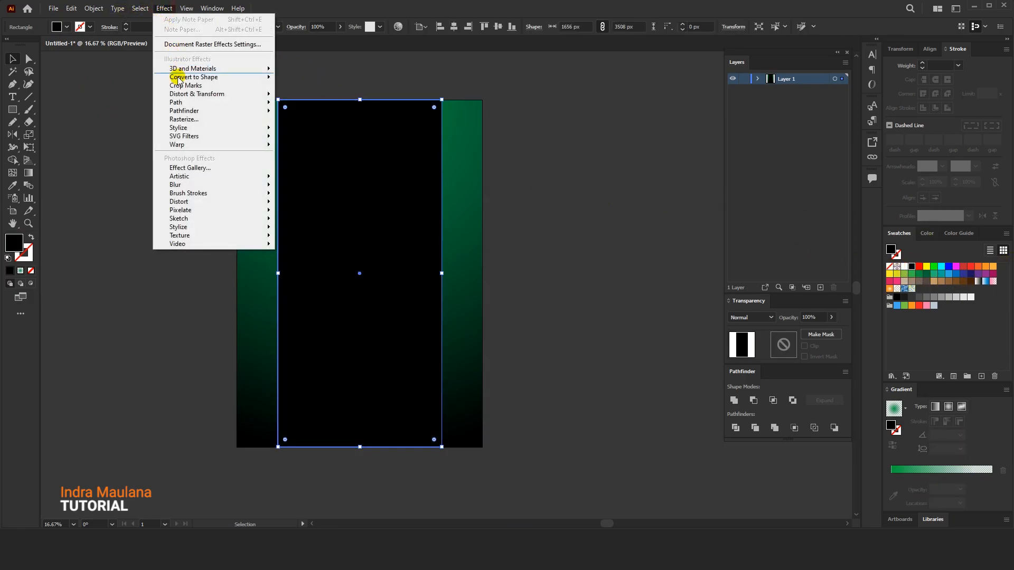
click(195, 169)
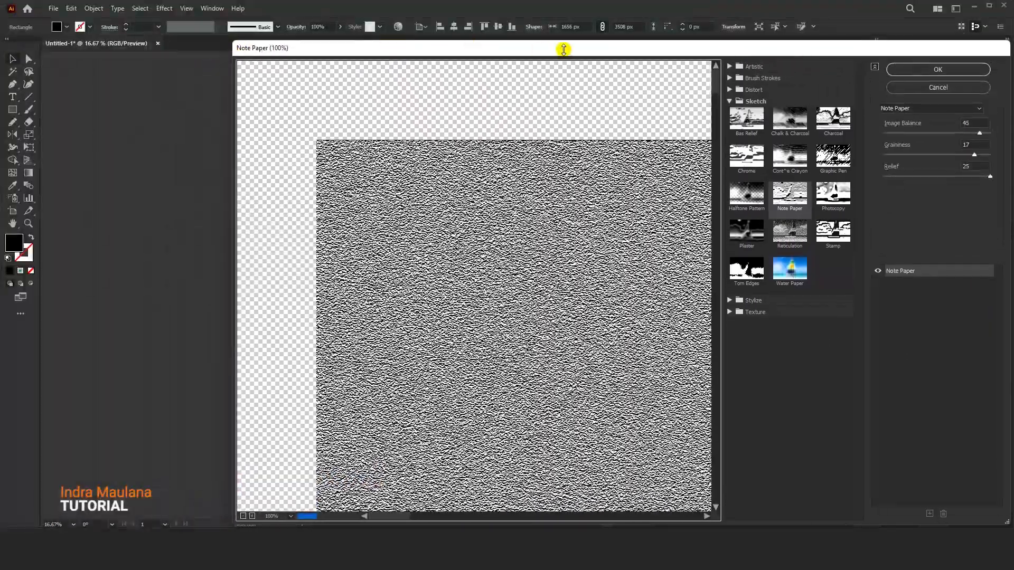
drag(684, 47, 617, 41)
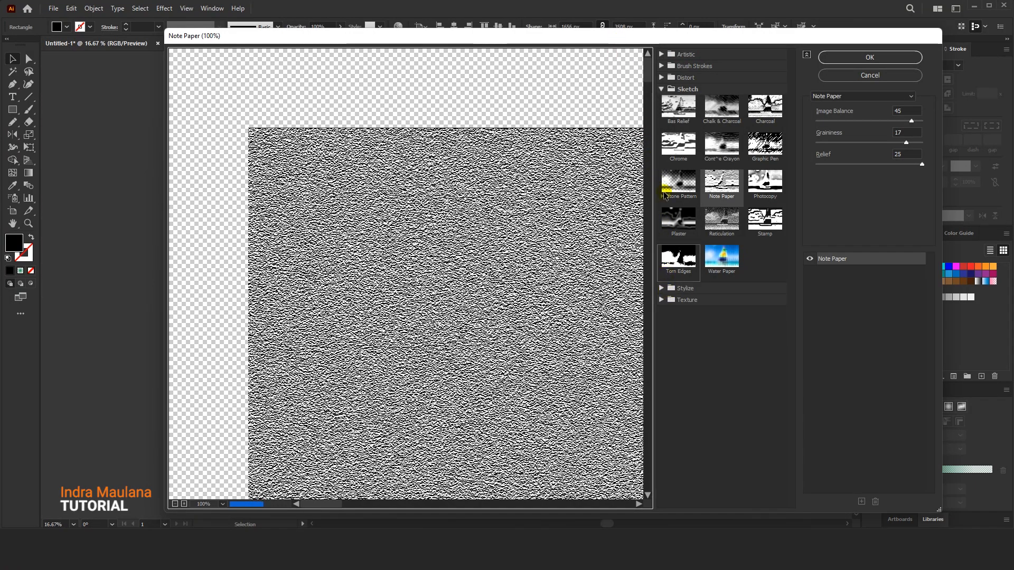
click(662, 89)
click(662, 90)
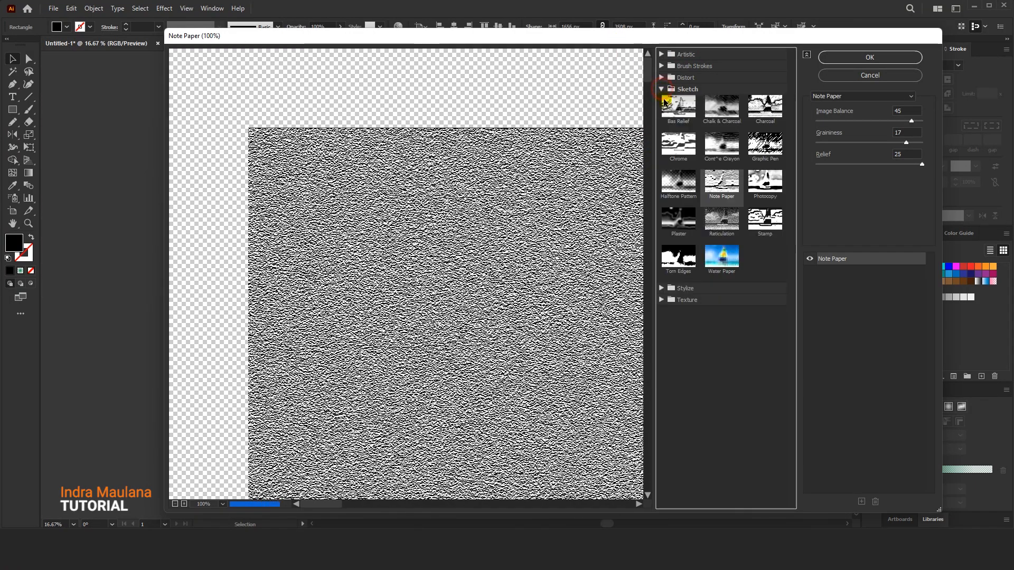
click(727, 190)
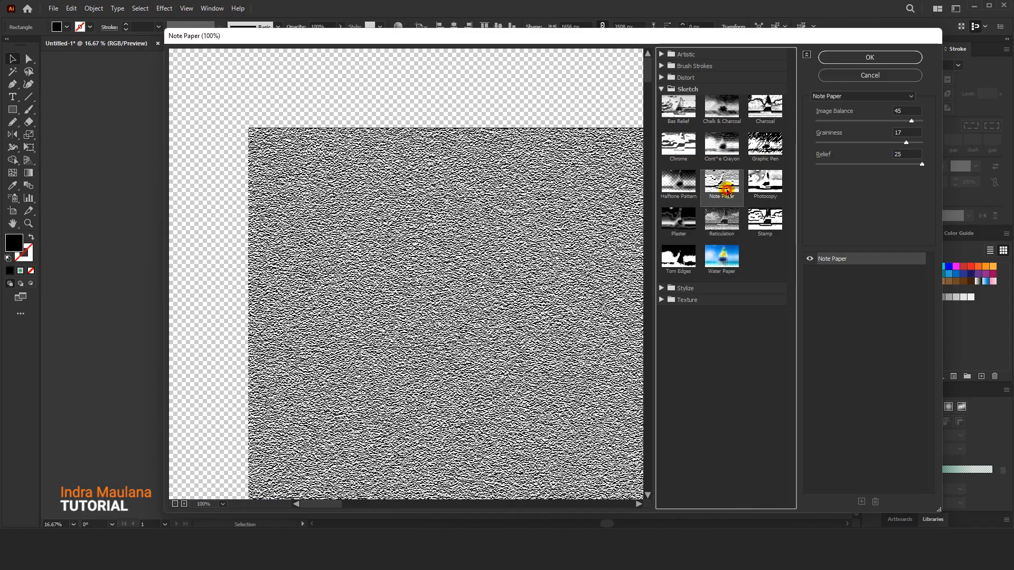
Examine the Note Paper texture preview across the whole rectangle at reduced zoom
drag(444, 233, 254, 446)
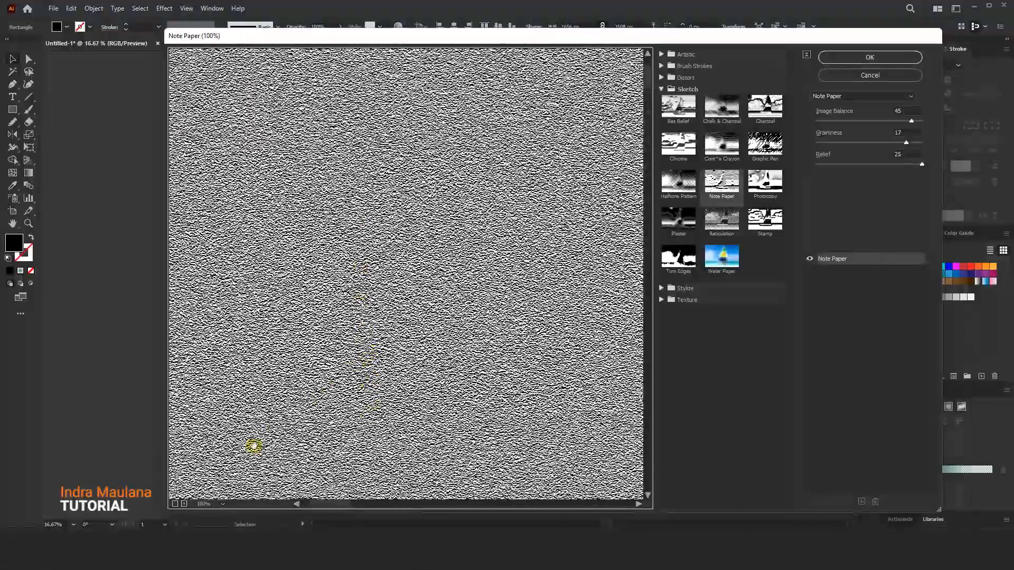
click(174, 504)
click(174, 504)
click(175, 504)
click(175, 504)
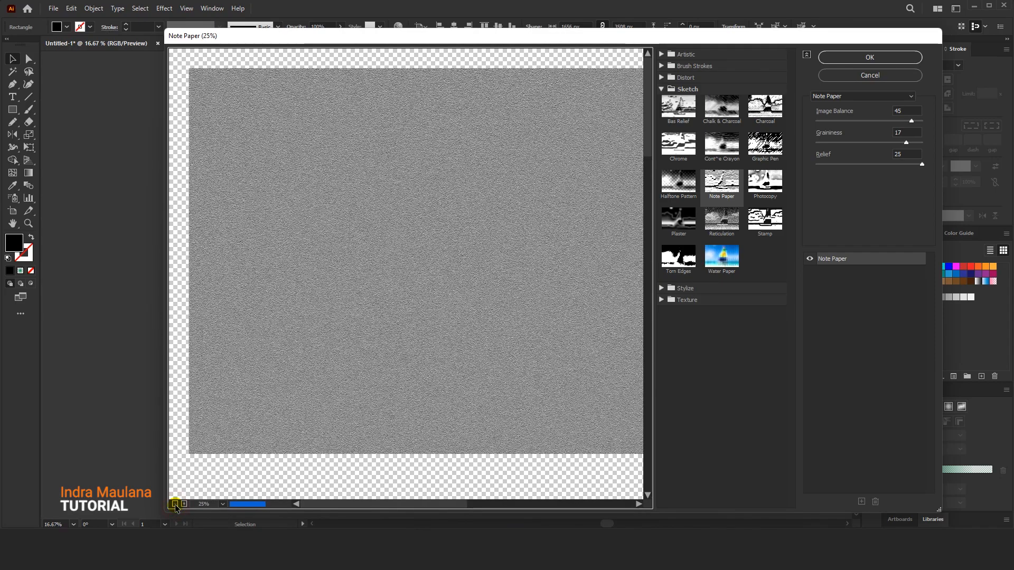
click(174, 504)
click(175, 503)
click(185, 503)
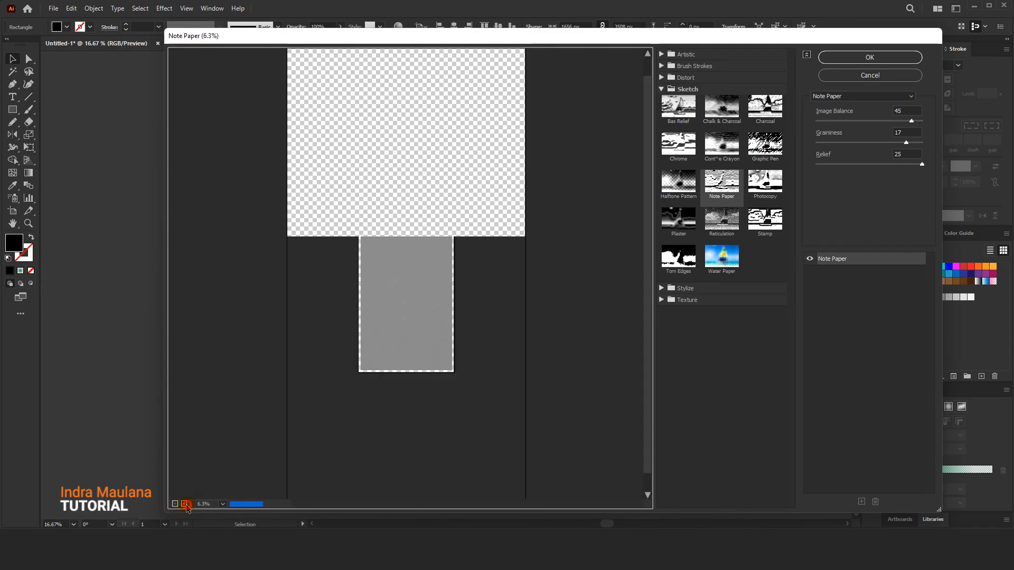
click(434, 201)
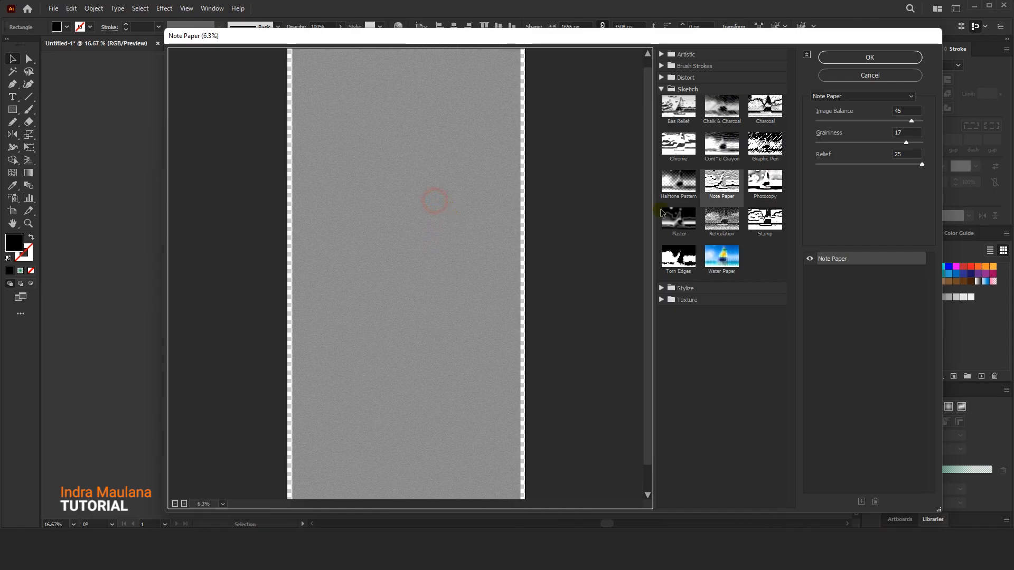
Lower the Note Paper Image Balance to 7 and examine the grain preview at 1600%, 800% and 100% magnification
click(912, 121)
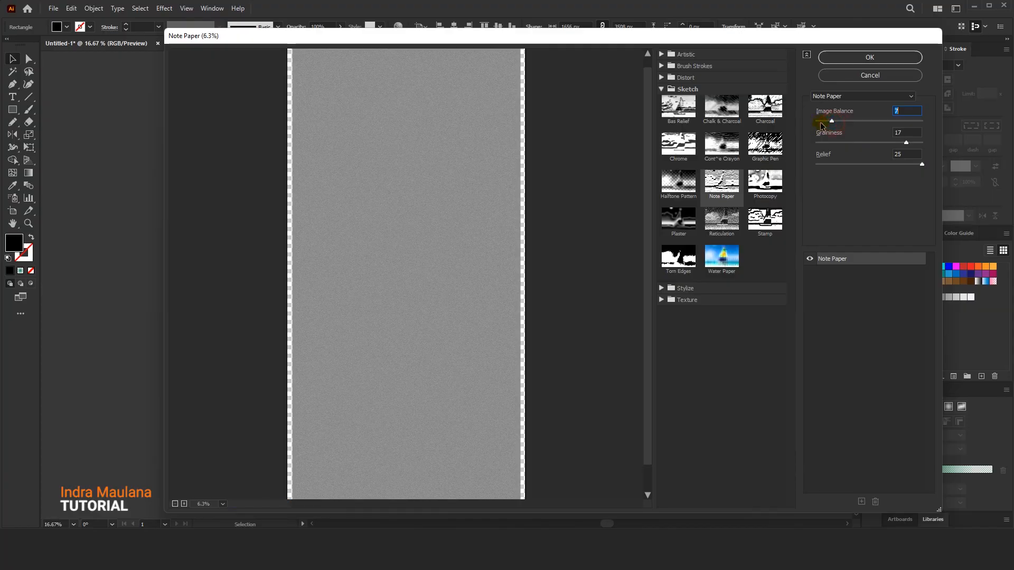
click(437, 132)
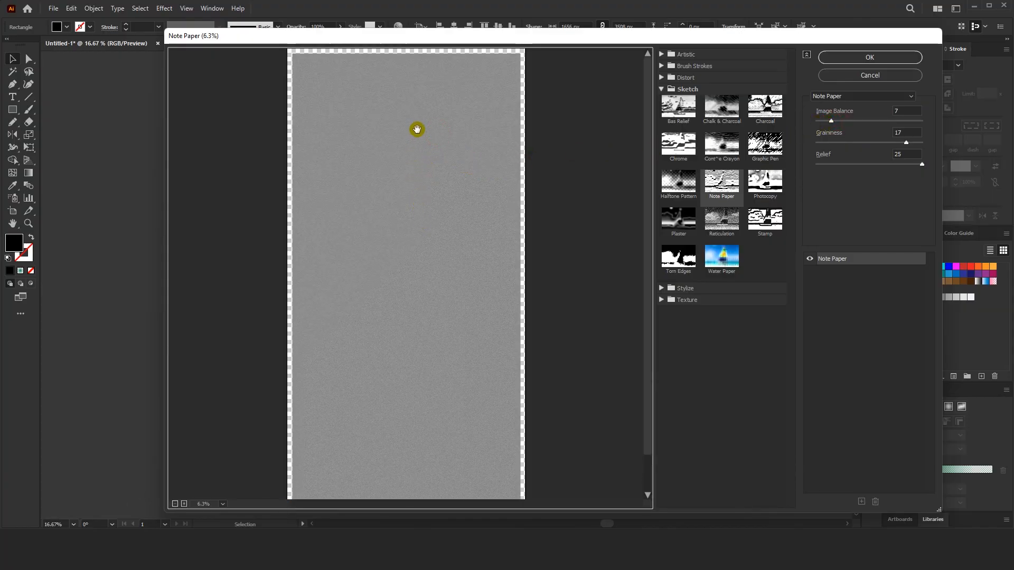
click(222, 504)
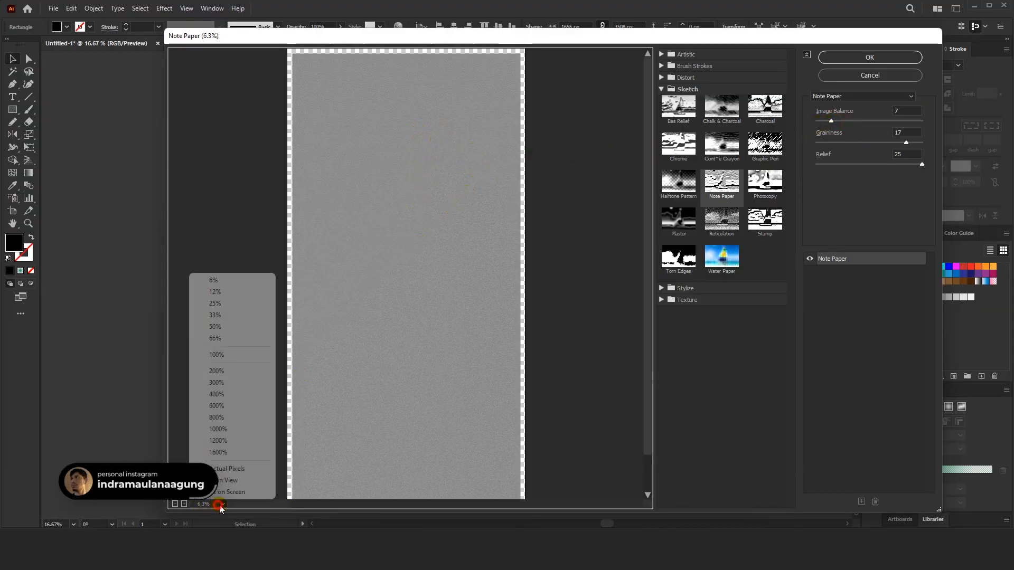
click(216, 452)
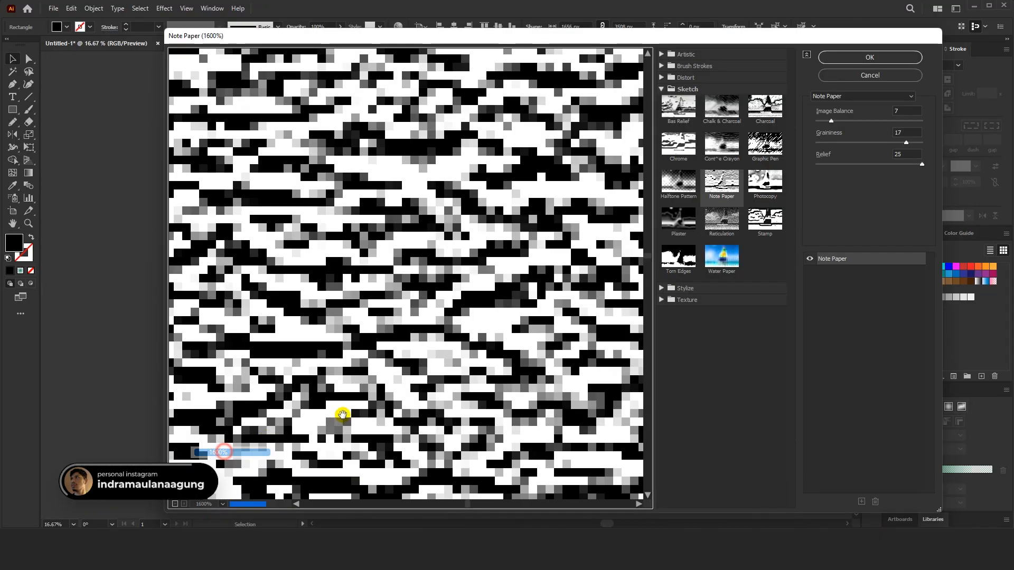
click(220, 505)
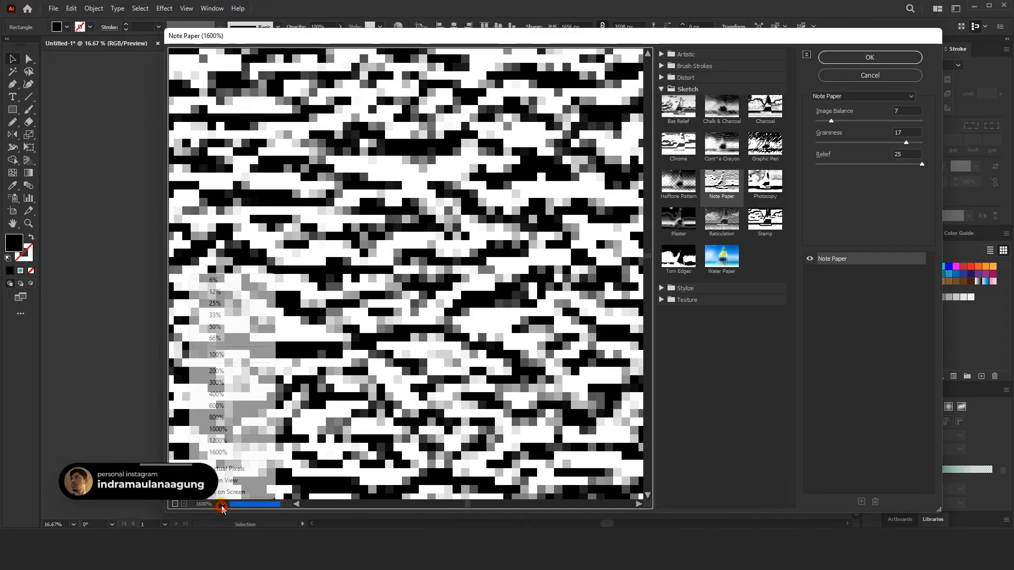
click(214, 418)
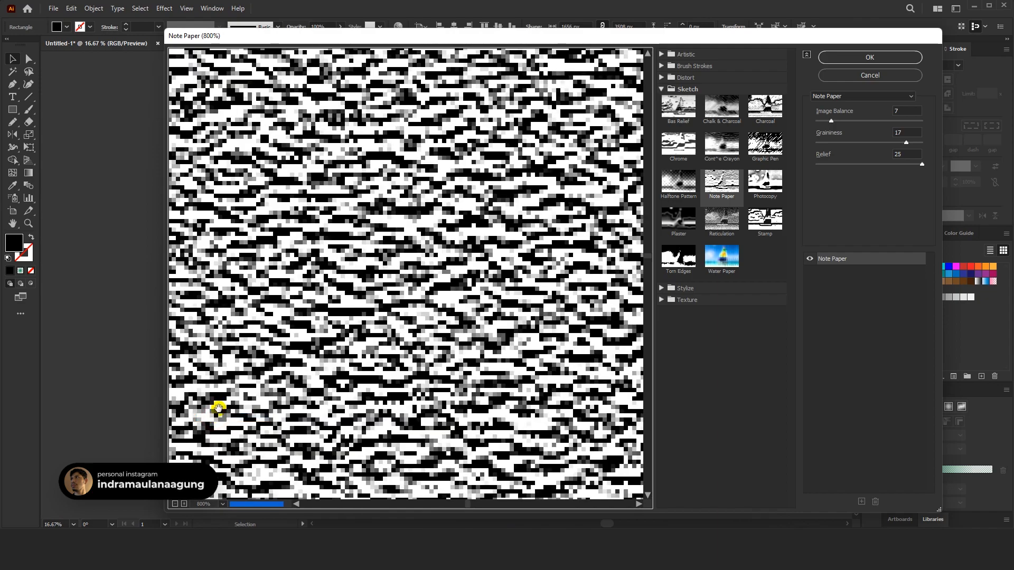
drag(316, 359, 254, 465)
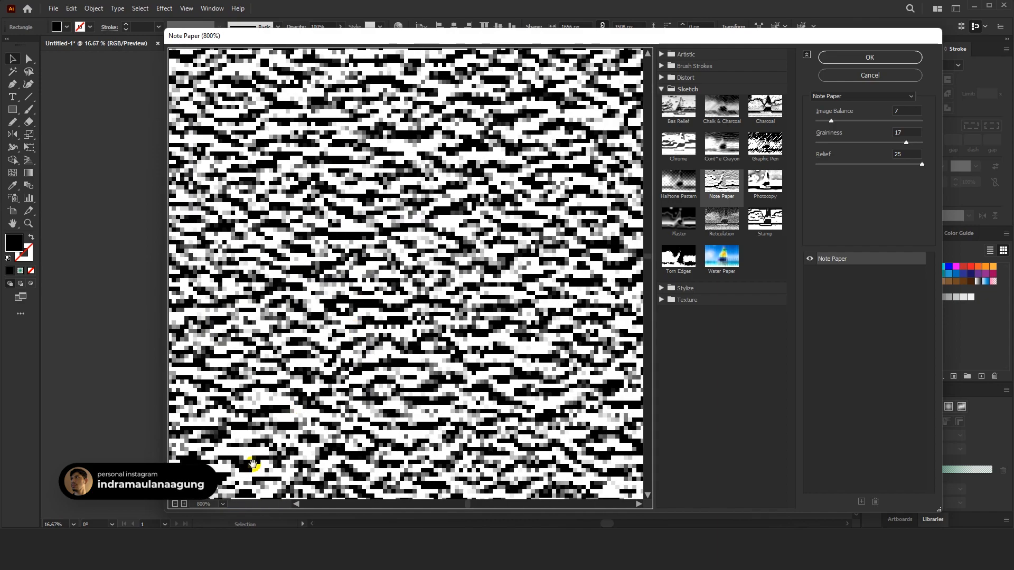
click(222, 507)
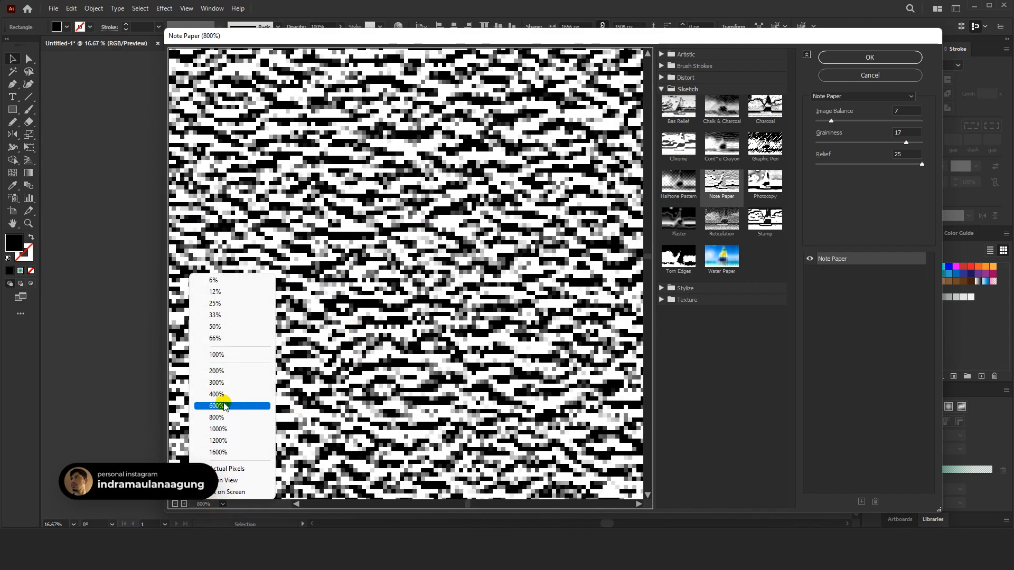
click(225, 354)
drag(426, 328, 437, 278)
Set the Note Paper Image Balance to 39 and Relief to 25, adjust the Graininess, and apply the effect
drag(831, 121, 872, 123)
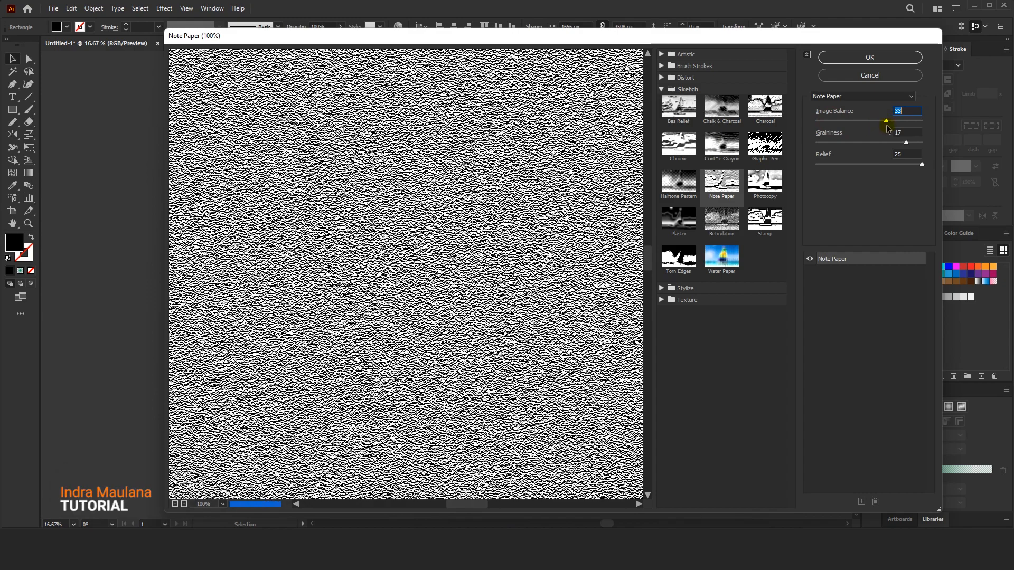
drag(880, 147, 865, 141)
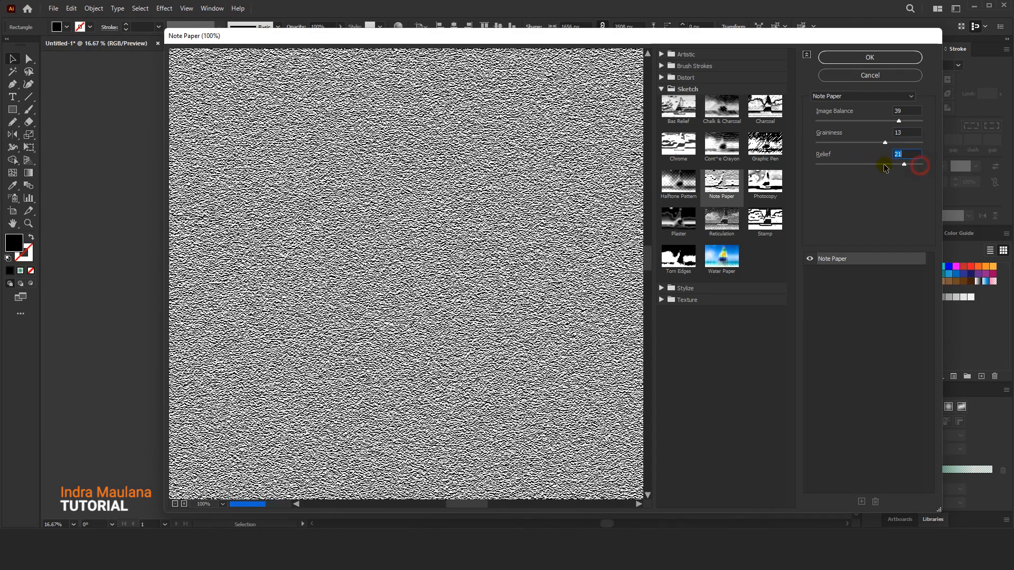
drag(887, 168, 863, 166)
drag(927, 162, 975, 161)
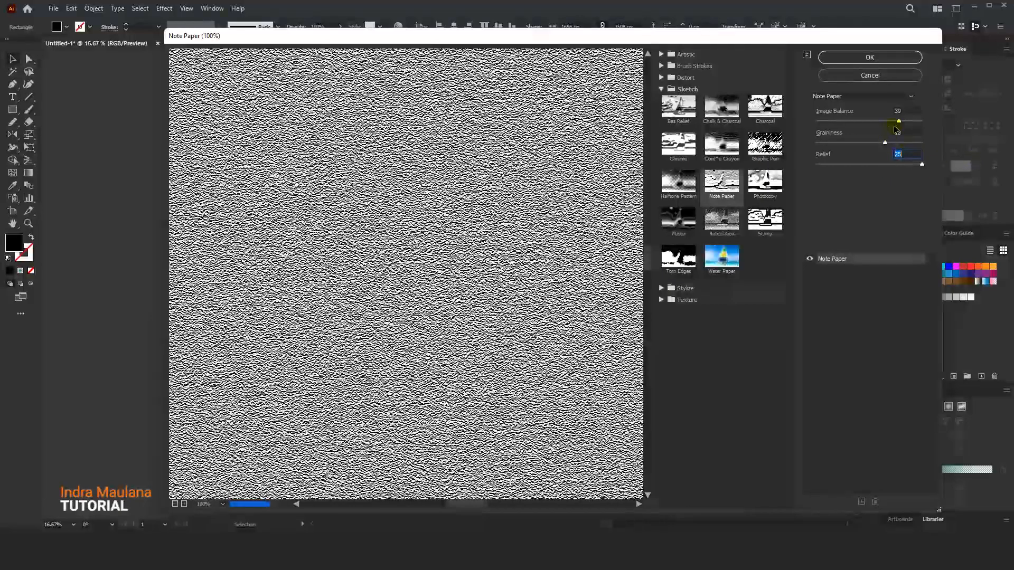
drag(922, 147, 931, 147)
click(879, 58)
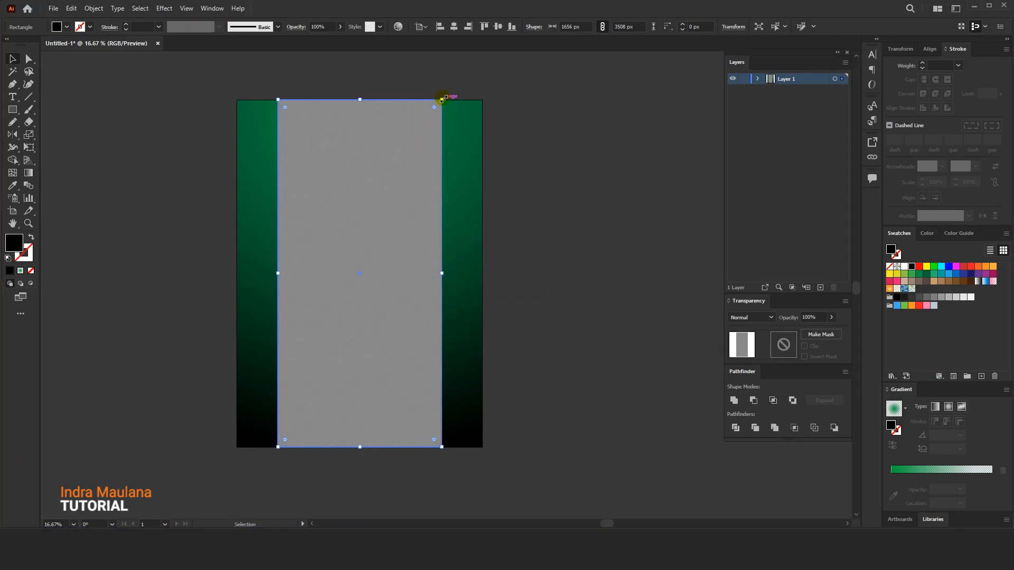
Scale the textured rectangle down to about 1260 × 2669 px and place it beside the poster, on its left
drag(421, 143, 362, 276)
scroll(402, 202, up, 2)
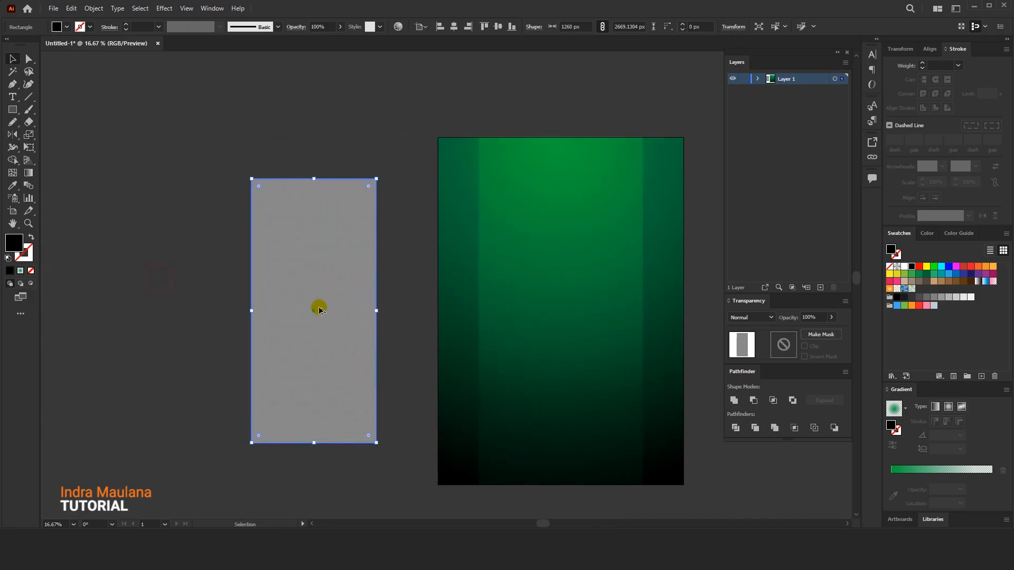
Draw a black rectangle of about 45 × 66 px over a small area of the grain texture
key(ctrl+1)
scroll(302, 293, up, 7)
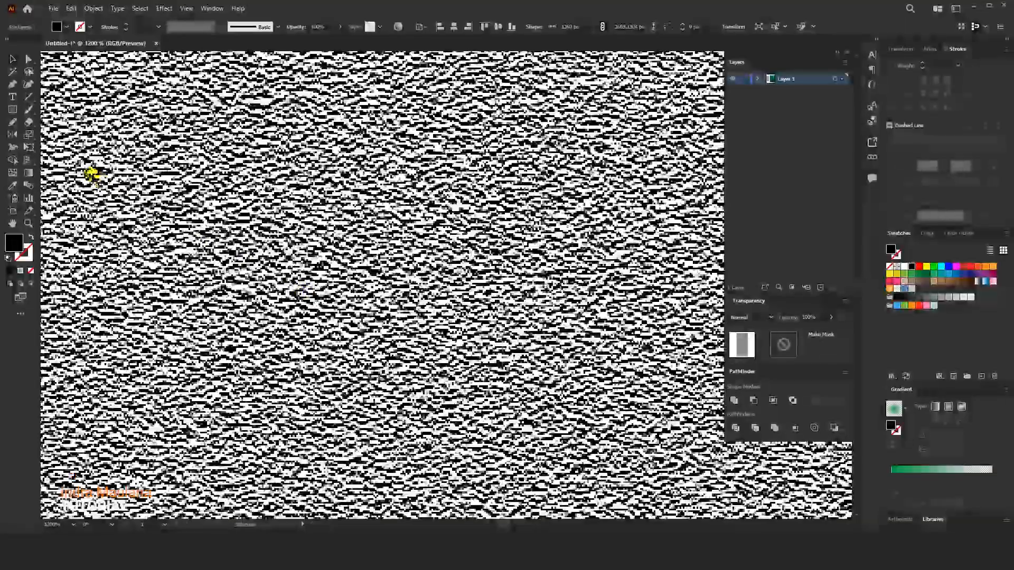
click(12, 110)
drag(156, 130, 479, 485)
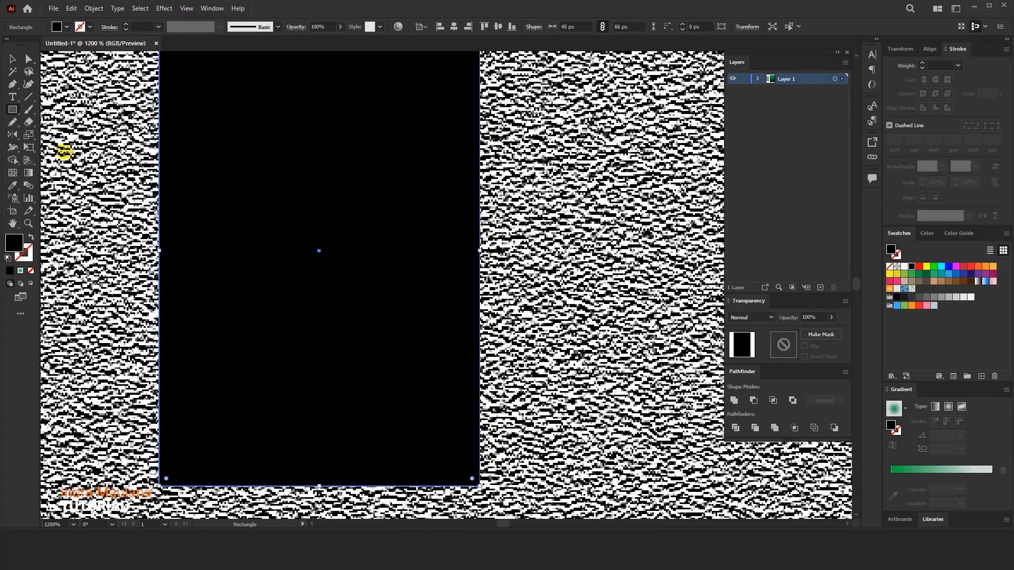
Clip the textured rectangle to the small black rectangle with a clipping mask
click(12, 58)
scroll(442, 256, up, 1)
scroll(445, 265, down, 2)
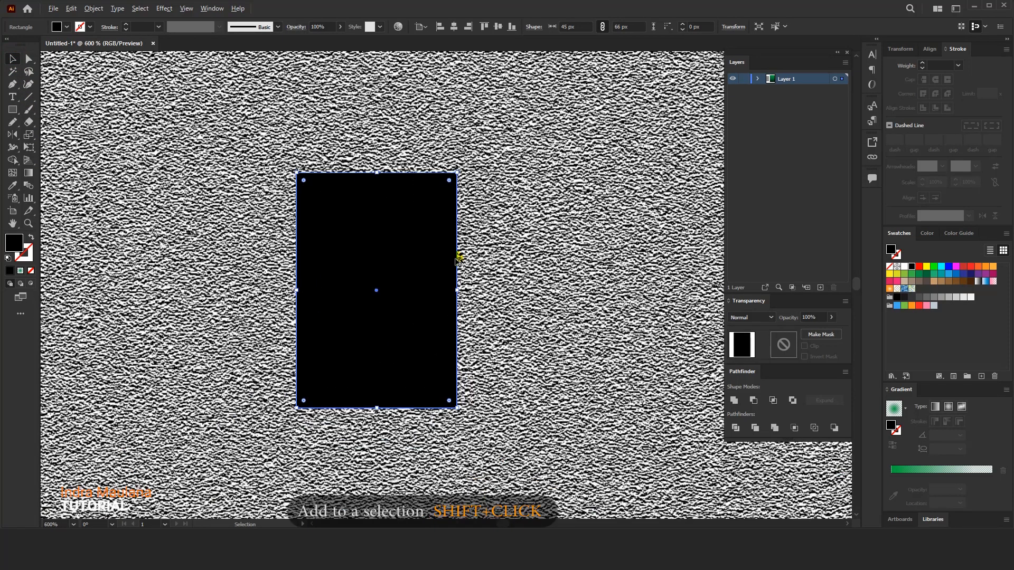
right_click(413, 248)
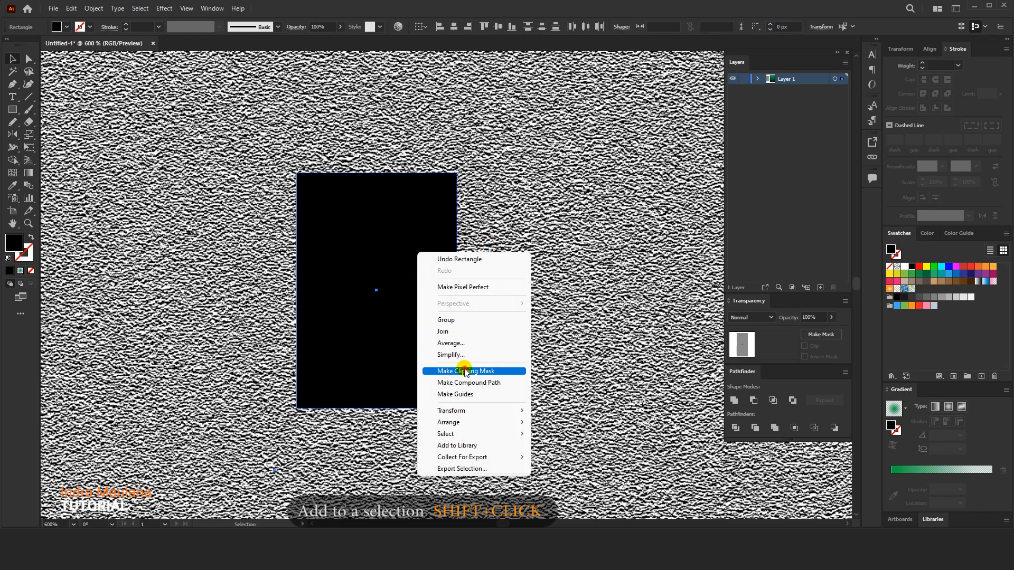
click(465, 370)
click(222, 265)
Rasterize the clipped piece of grain texture
click(346, 266)
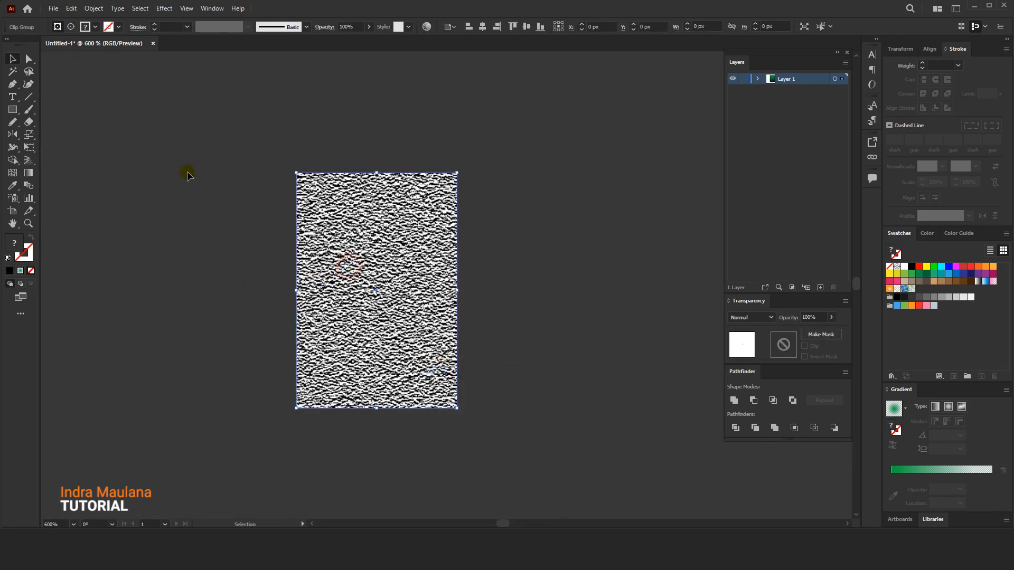
click(93, 8)
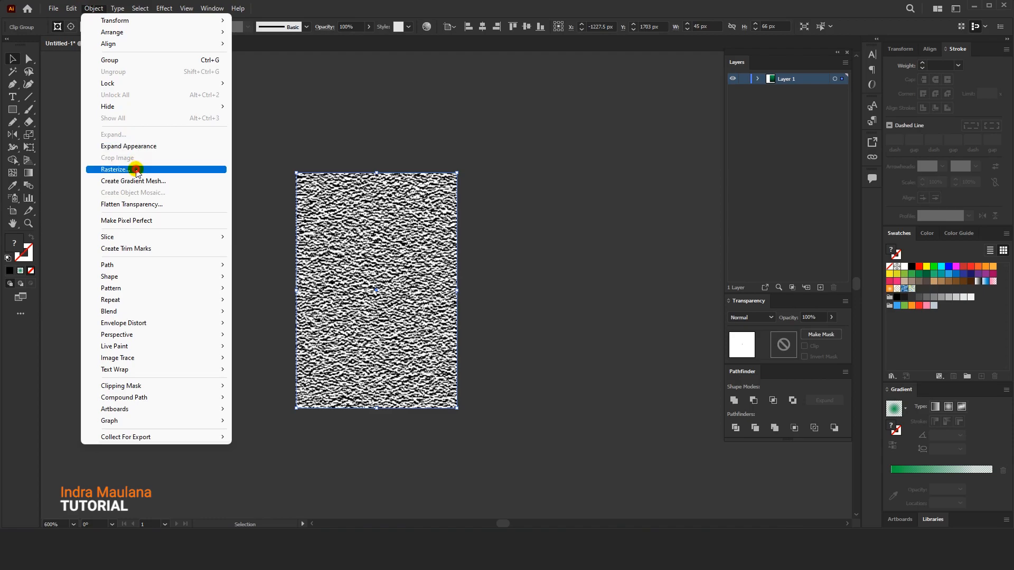
click(136, 169)
click(552, 355)
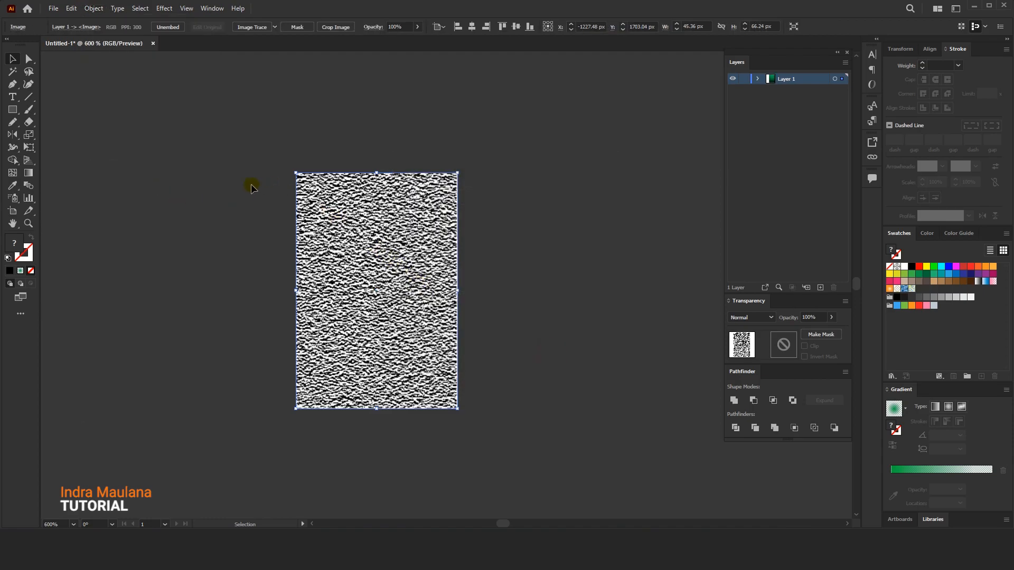
Image Trace the rasterized texture with the default preset and shift the traced piece slightly down and to the left
click(252, 27)
right_click(353, 228)
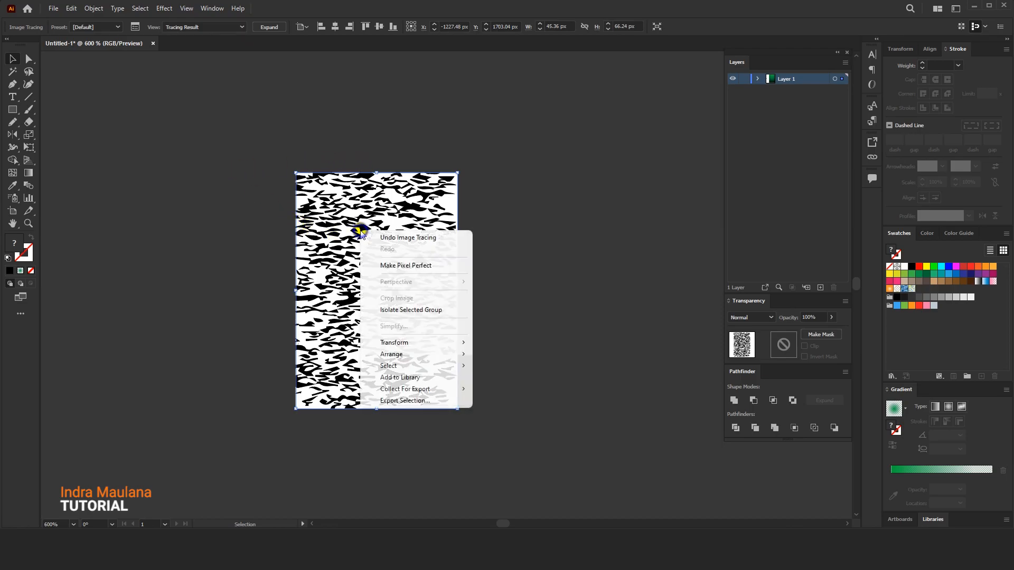
click(208, 255)
drag(349, 264, 320, 289)
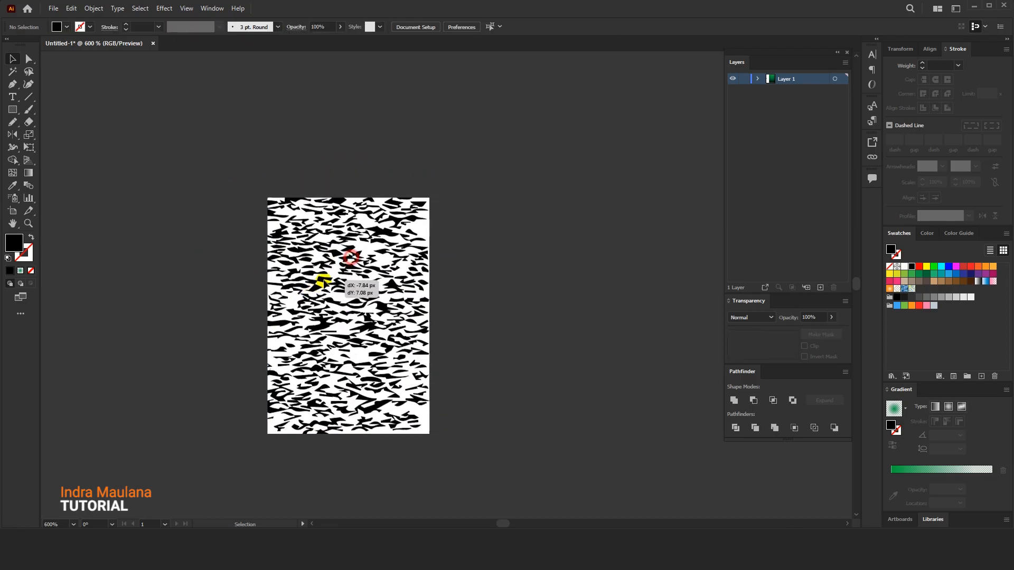
Expand the traced texture into vector shapes and ungroup them
right_click(334, 252)
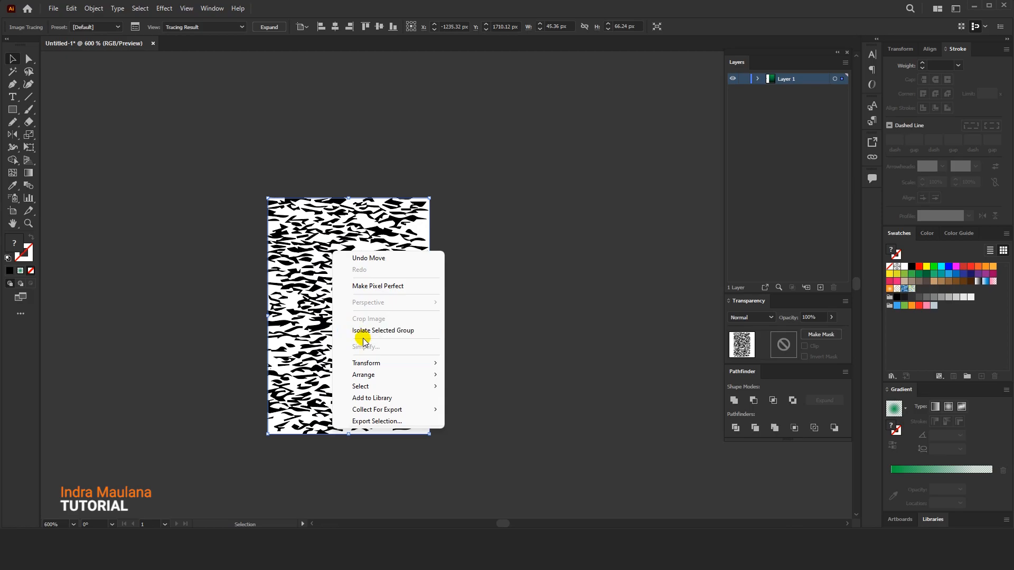
click(298, 180)
click(341, 257)
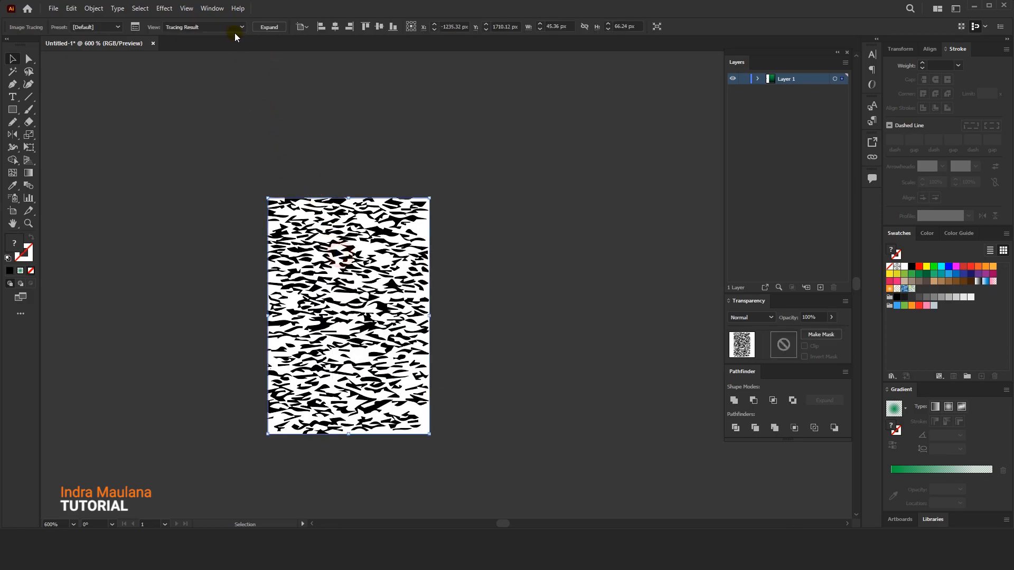
right_click(381, 248)
click(411, 339)
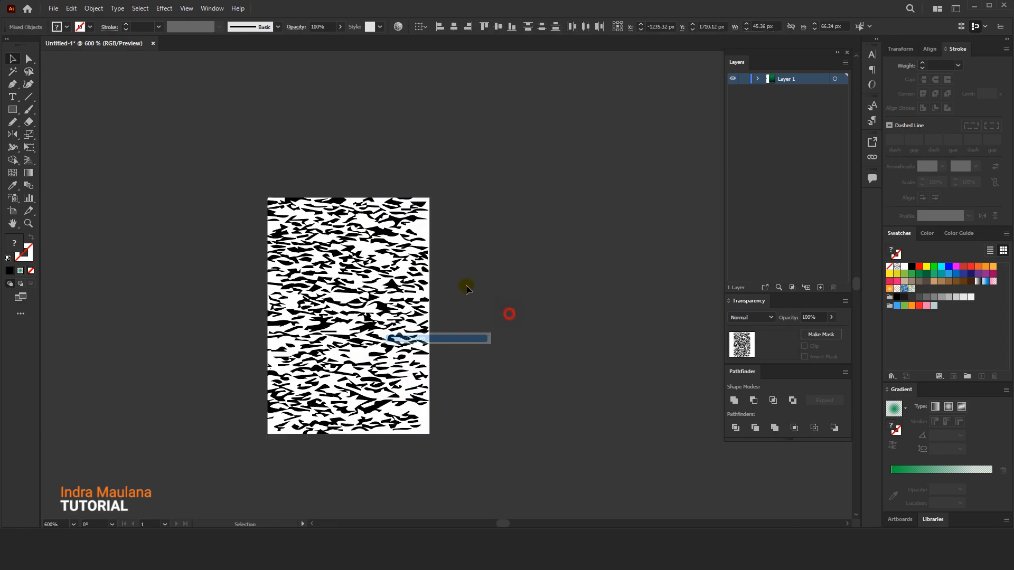
Select all white shapes of the traced texture by matching fill and delete them
click(421, 228)
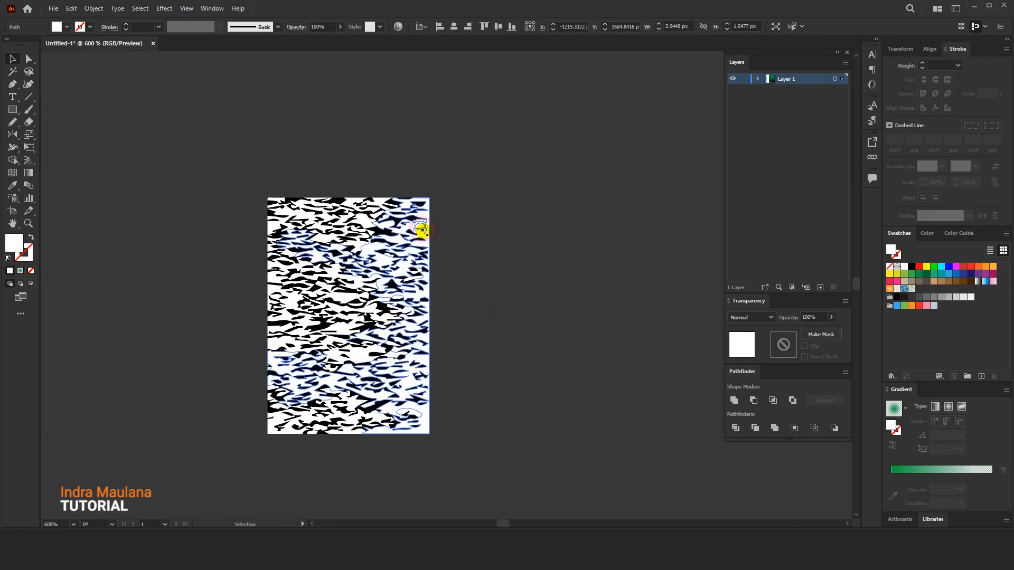
click(790, 26)
key(Delete)
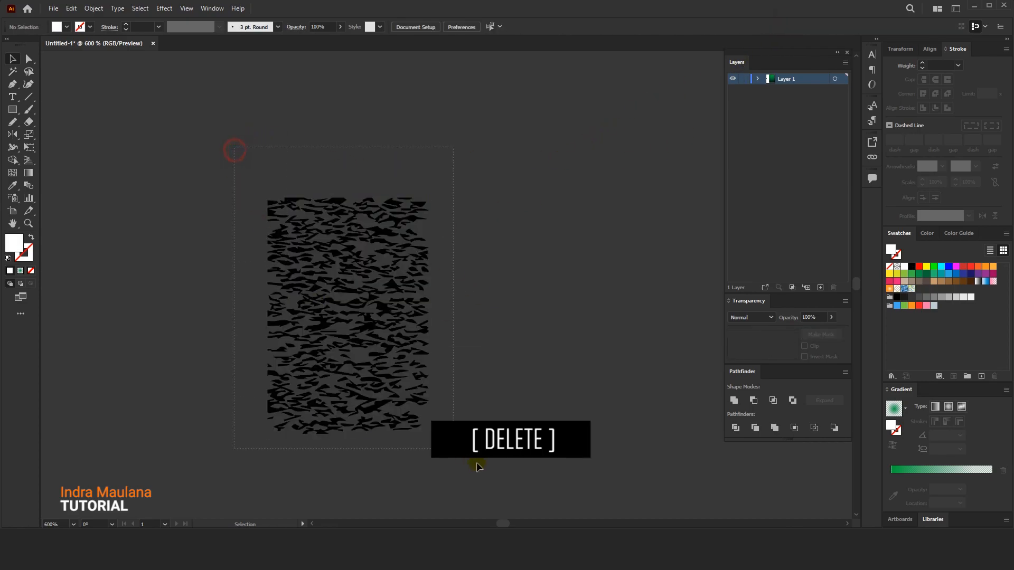
Group the remaining black flecks and unite them with the Pathfinder
key(ctrl+a)
scroll(422, 401, down, 10)
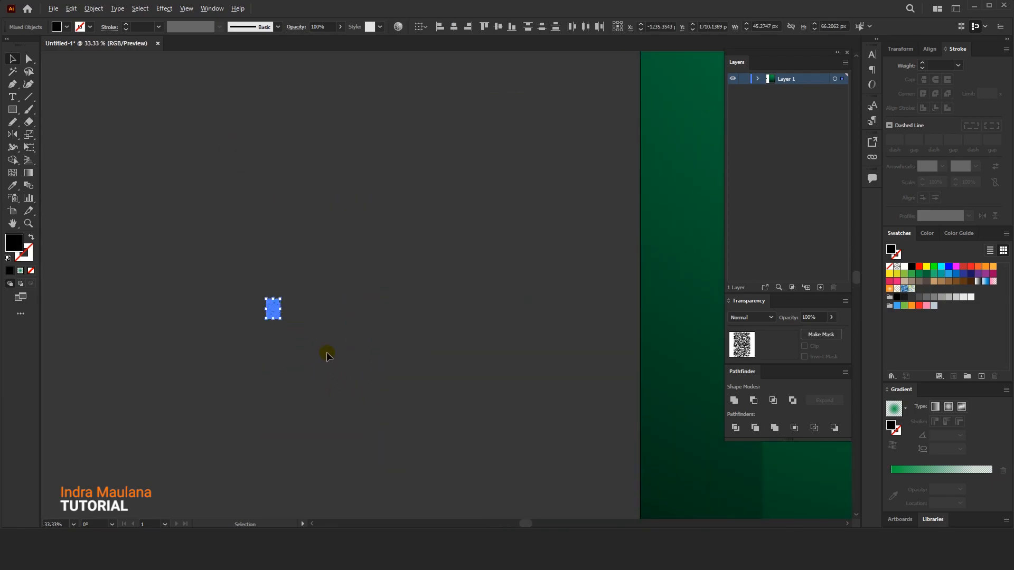
key(ctrl+1)
right_click(271, 297)
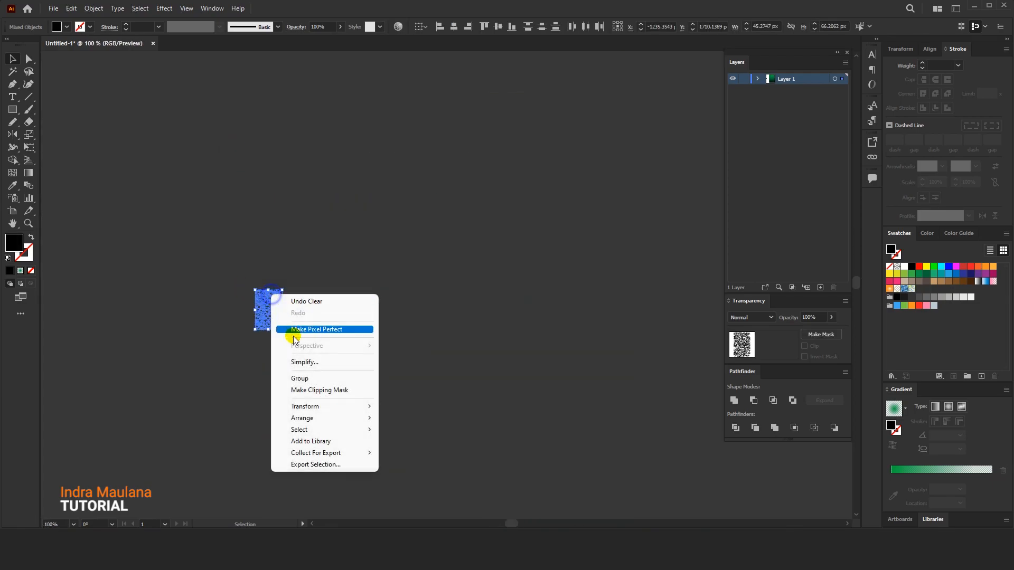
click(294, 376)
click(735, 402)
Enlarge the black fleck group proportionally to about 1539 × 2250 px
drag(270, 332, 373, 509)
scroll(391, 346, down, 3)
drag(452, 407, 248, 353)
click(165, 278)
scroll(163, 280, down, 2)
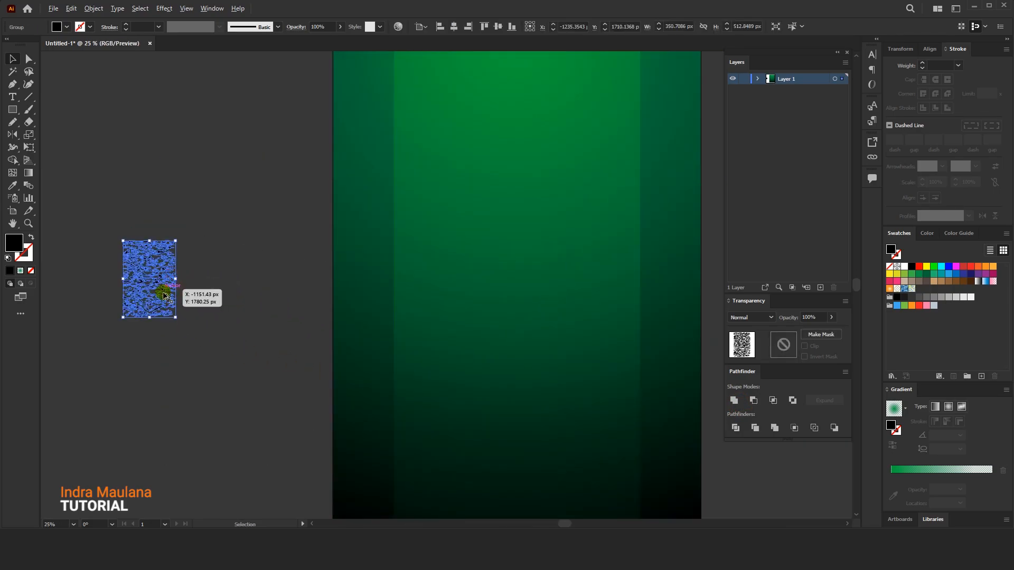
drag(169, 310, 233, 444)
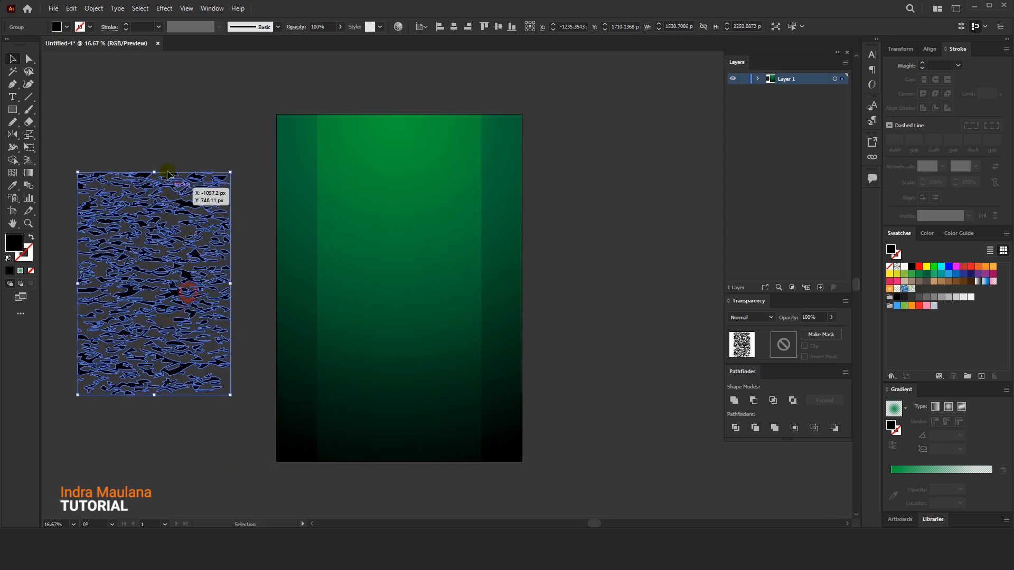
Move the fleck group onto the poster's central panel, aligned with the panel's upper left corner
click(163, 153)
drag(328, 168, 128, 165)
drag(191, 181, 432, 123)
click(443, 86)
click(448, 166)
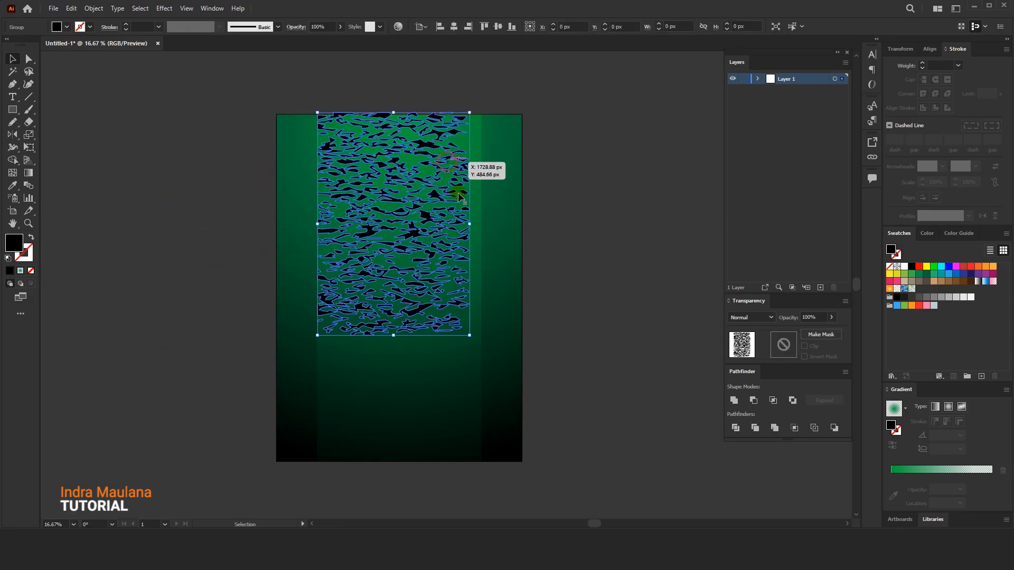
Narrow the fleck group to about 1076 px, duplicate it to the right, and fit the copy to the panel's right edge
drag(468, 225, 426, 228)
drag(362, 229, 480, 222)
click(570, 139)
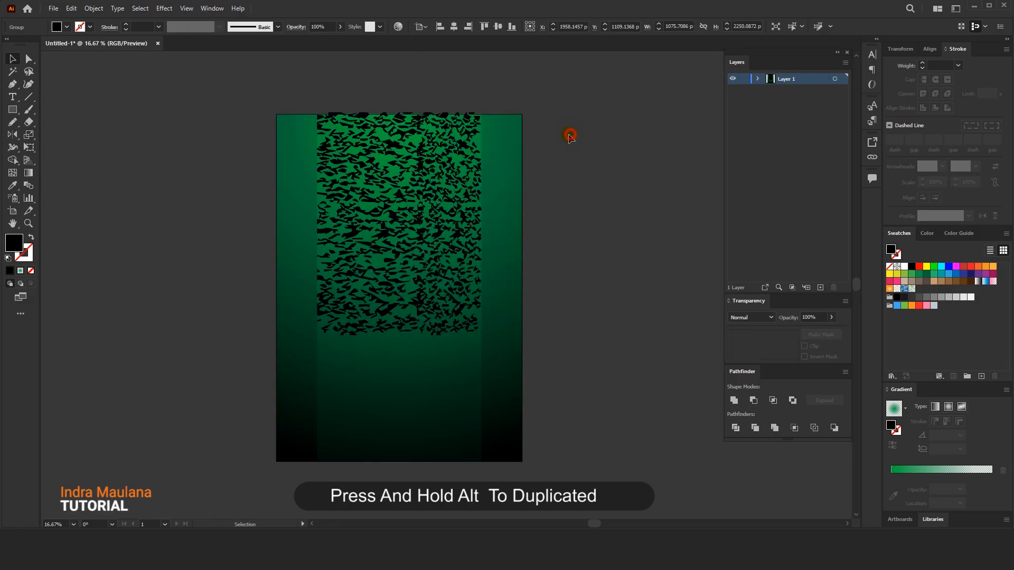
Narrow the left fleck group to about 794 px and widen the right copy leftward until the two meet
click(395, 217)
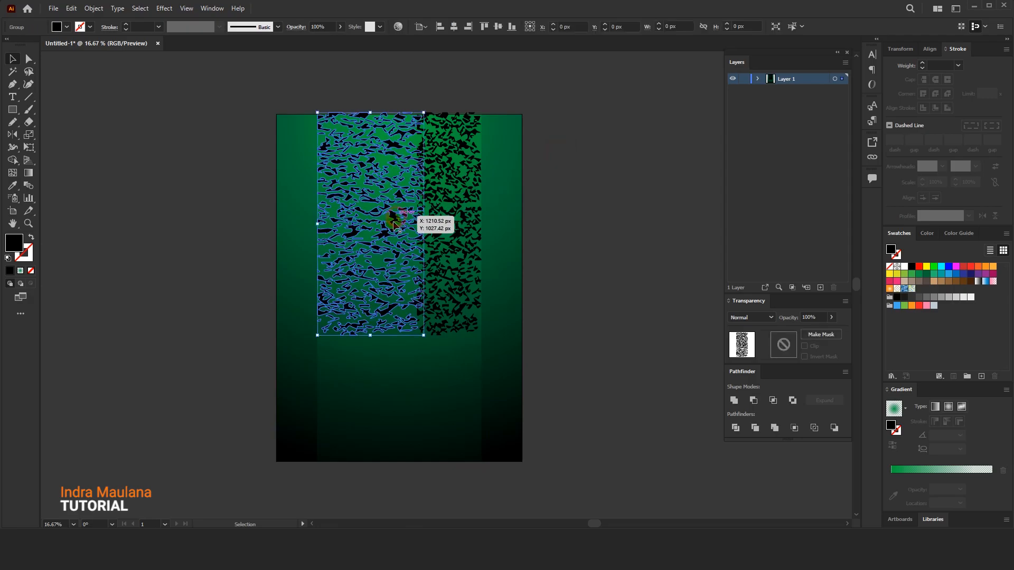
drag(423, 224, 397, 224)
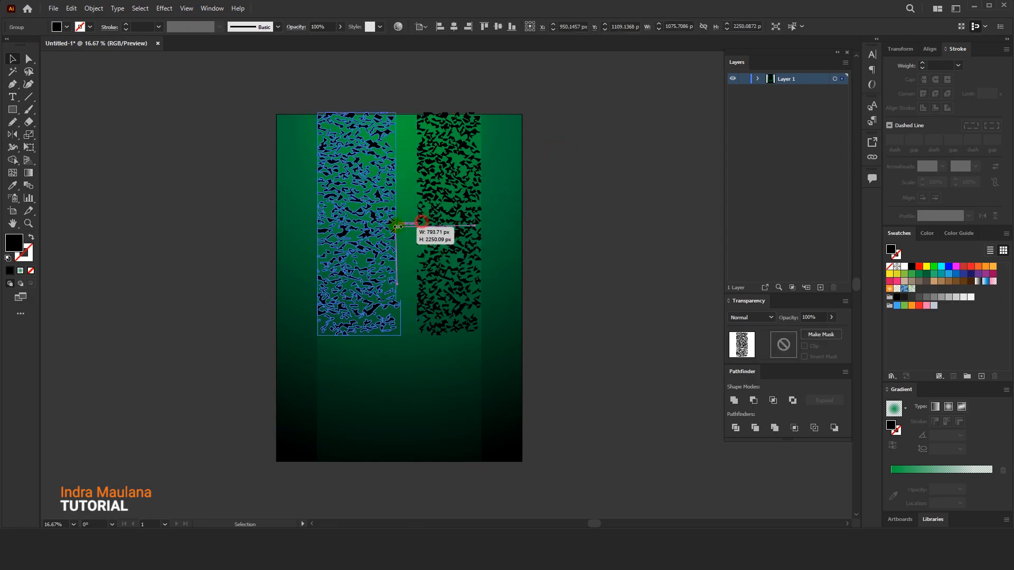
click(420, 221)
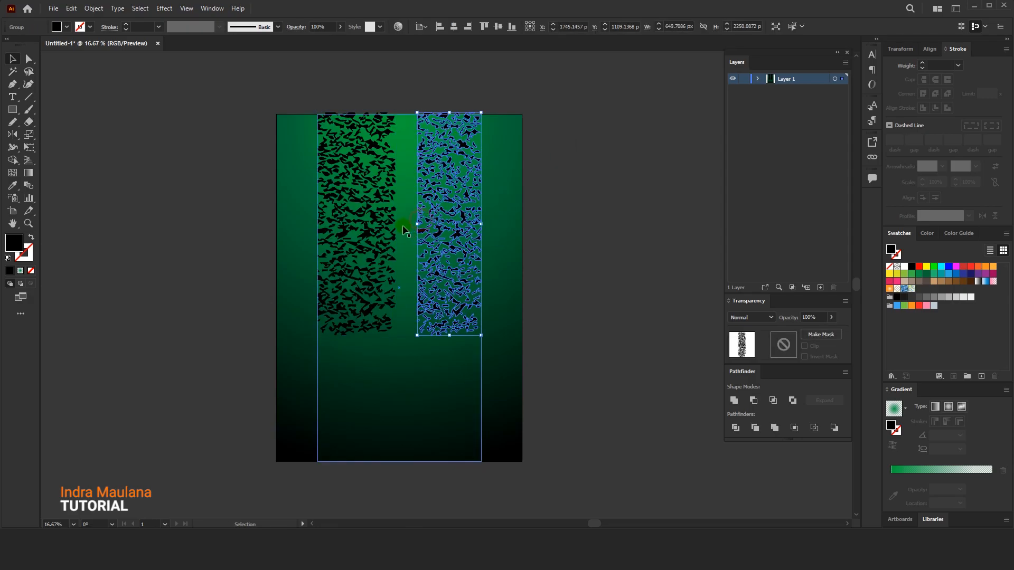
drag(417, 224, 392, 365)
Group the two adjoining black fleck copies on the central panel
shift+click(383, 237)
right_click(392, 161)
click(421, 244)
key(ctrl+z)
click(590, 304)
Fill the combined fleck group with white
click(392, 163)
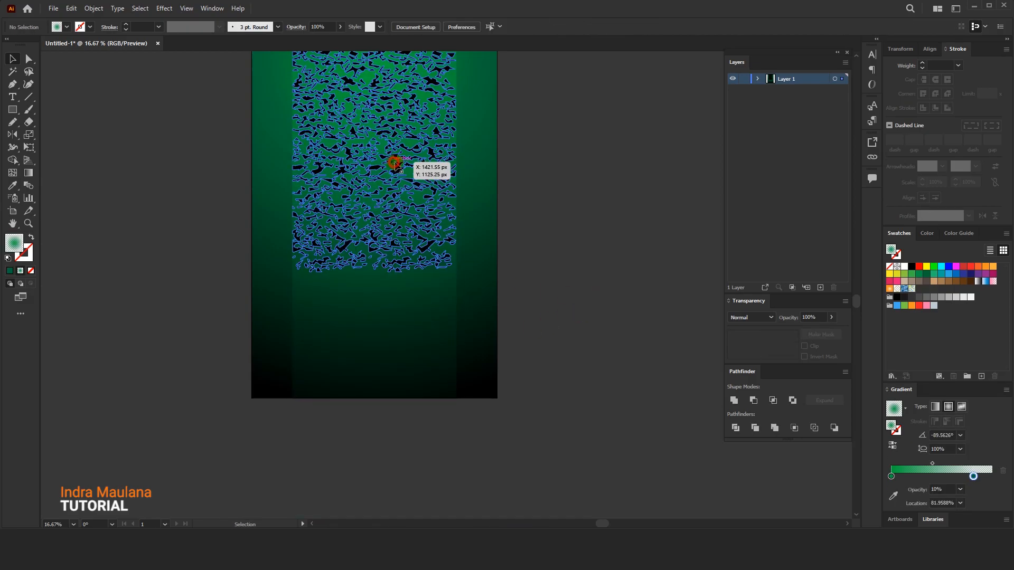
click(904, 266)
click(563, 260)
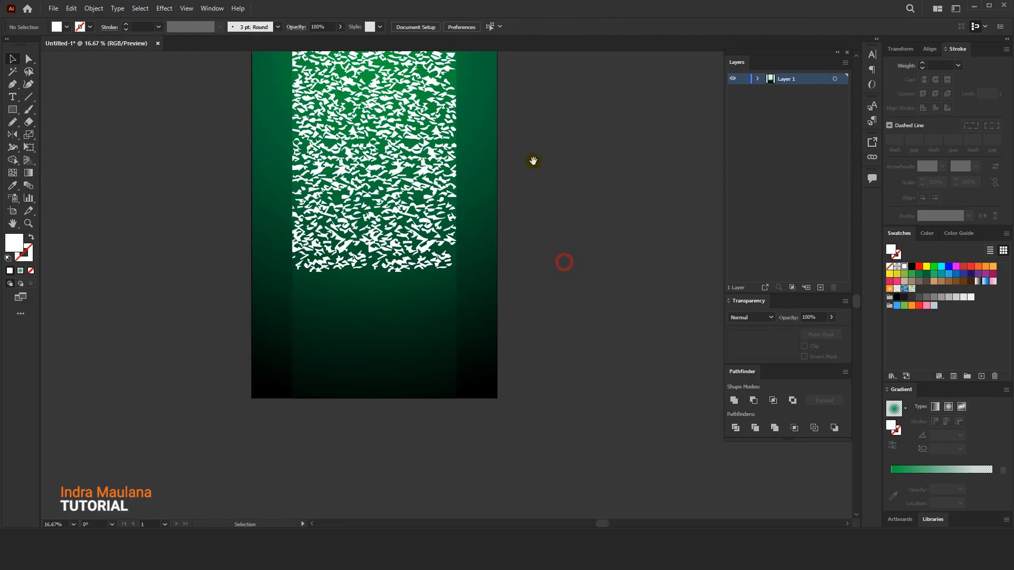
drag(534, 161, 534, 206)
Set the white fleck group's blending mode to Overlay
click(375, 180)
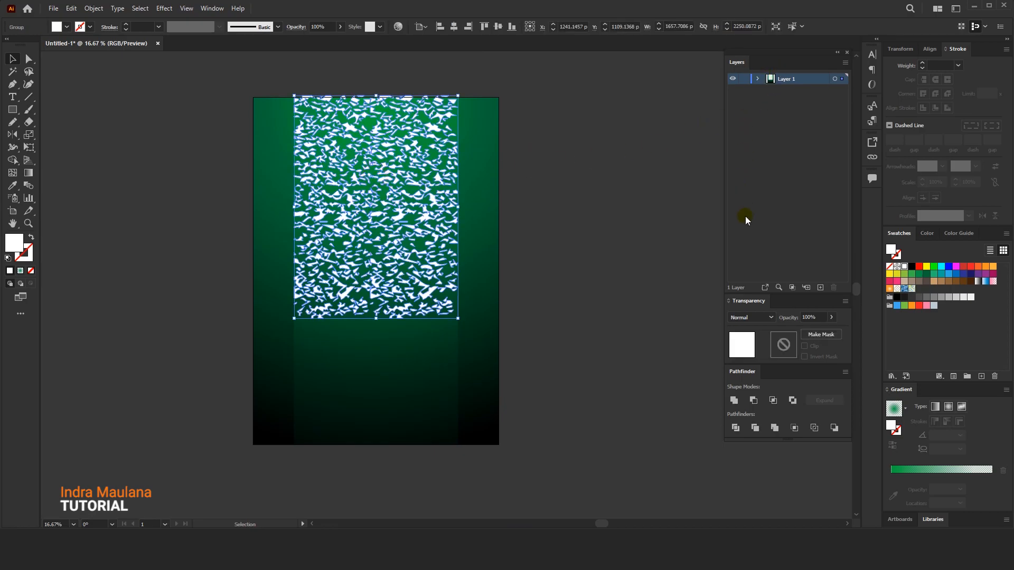
click(750, 318)
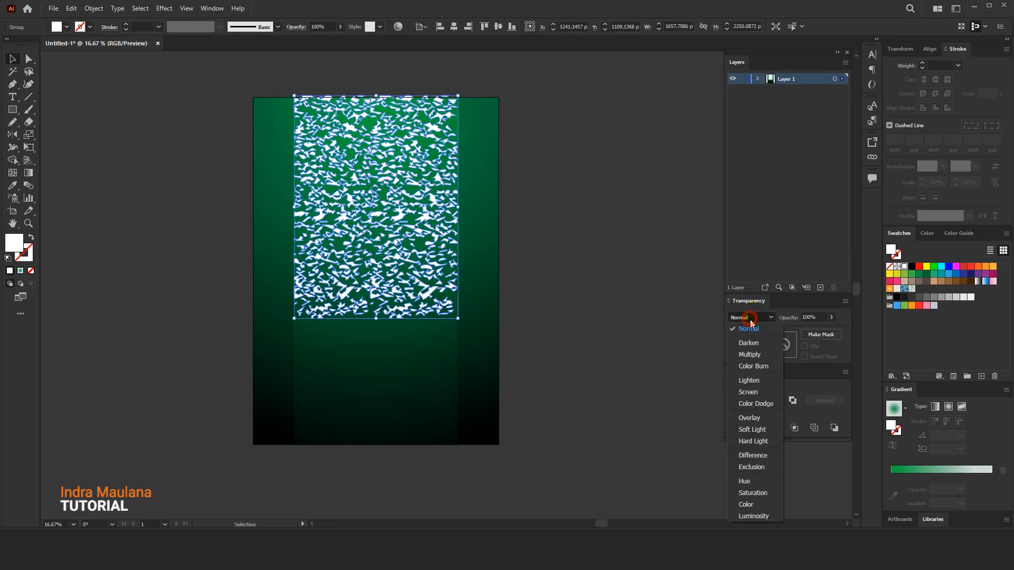
click(750, 418)
click(609, 320)
drag(541, 232, 552, 224)
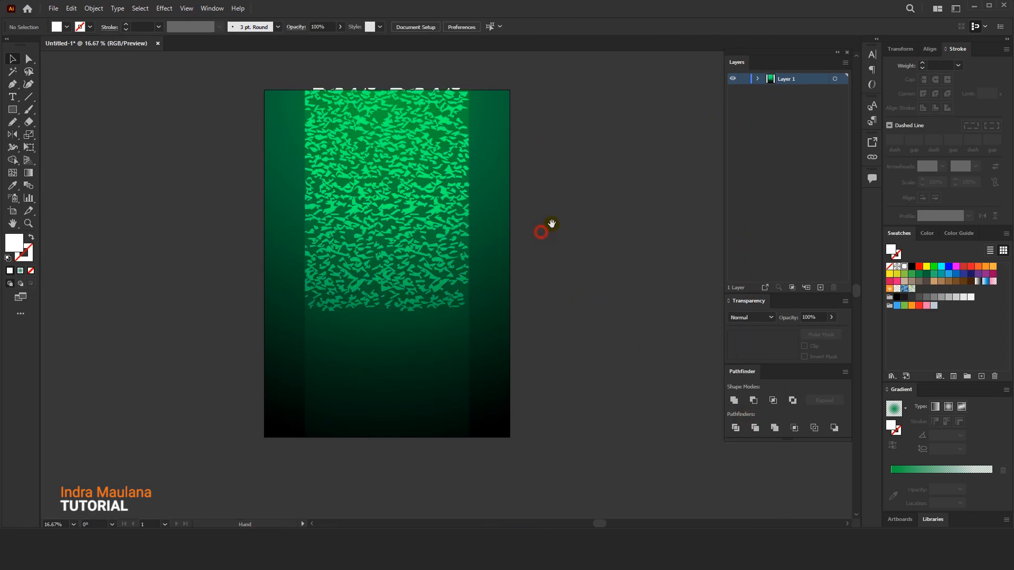
Duplicate the fleck group straight down so the flecks cover the central panel's full height
click(441, 193)
drag(429, 198, 412, 418)
click(611, 318)
drag(595, 300, 567, 294)
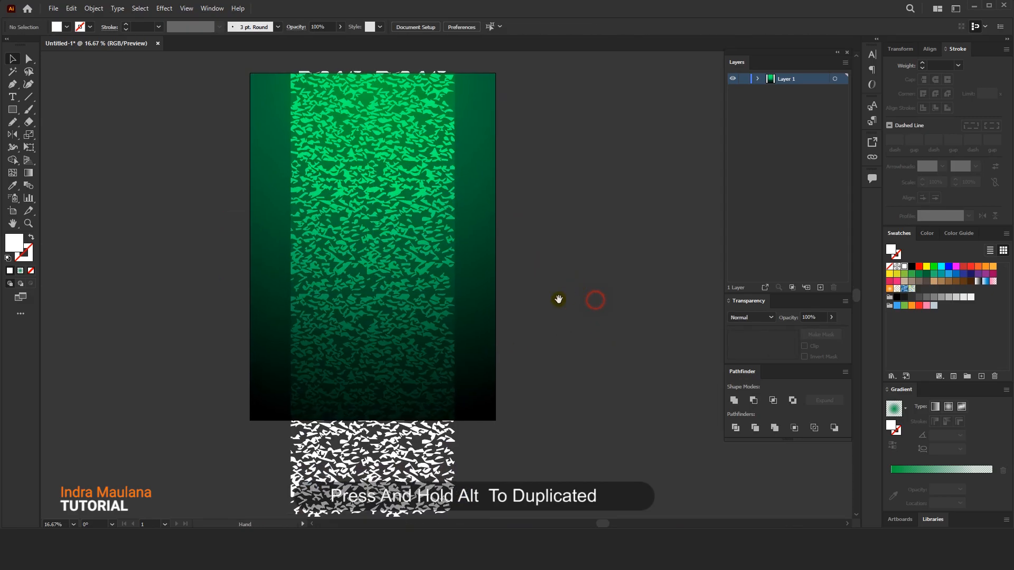
click(391, 439)
shift+click(410, 183)
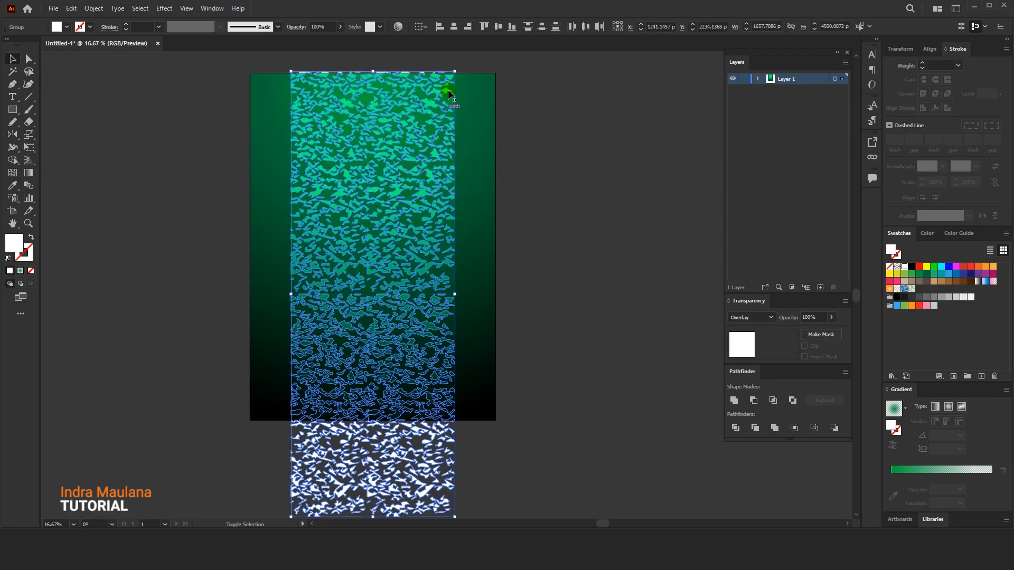
drag(457, 69, 409, 217)
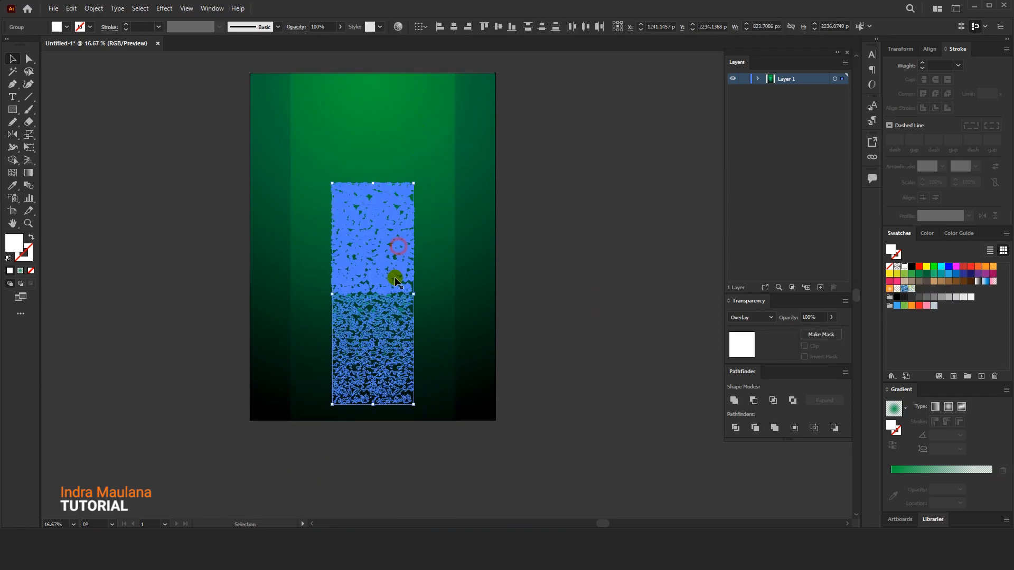
click(524, 343)
key(ctrl+z)
click(516, 292)
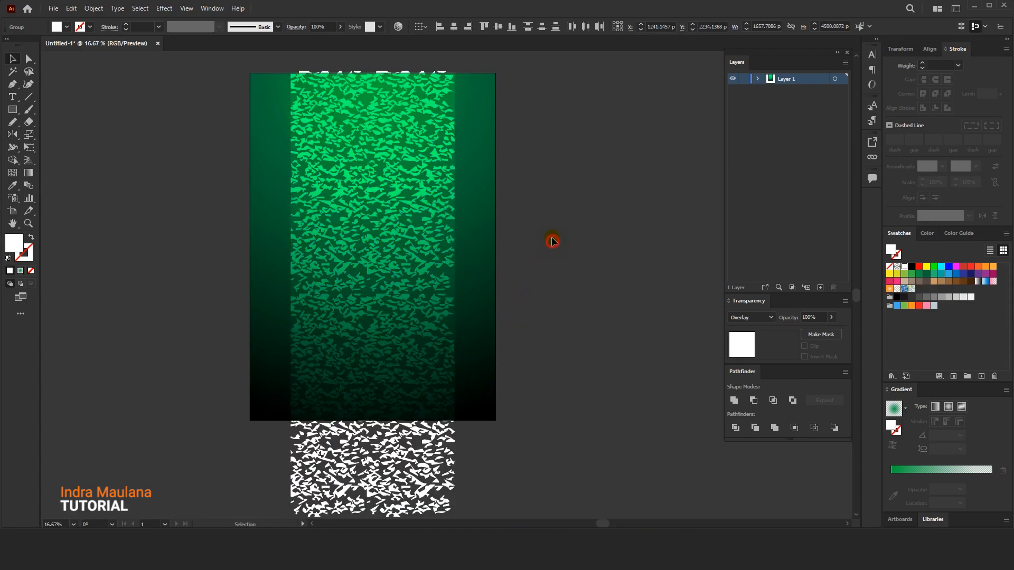
Group the upper and lower fleck copies together
click(412, 192)
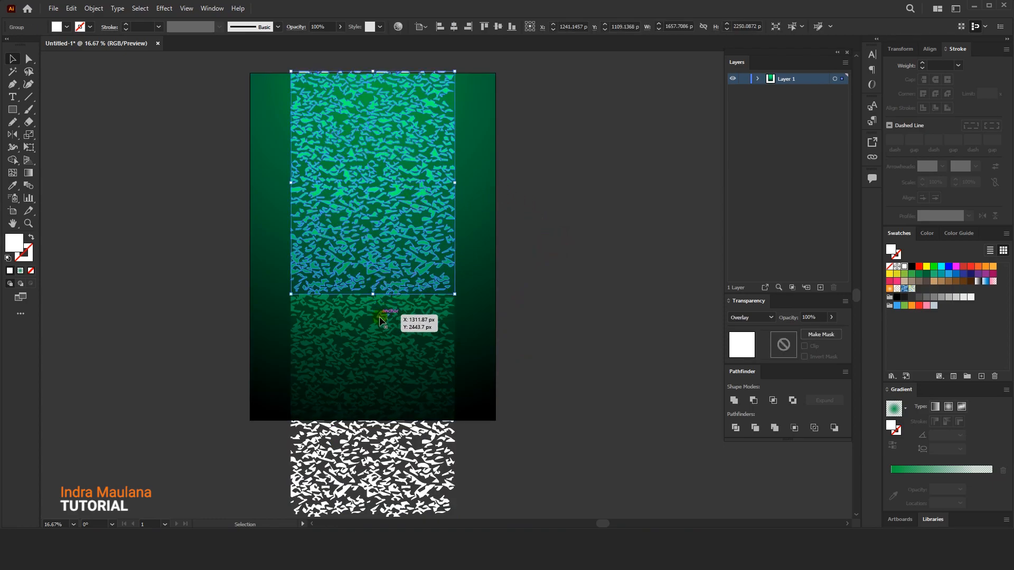
shift+click(379, 319)
right_click(370, 179)
click(569, 273)
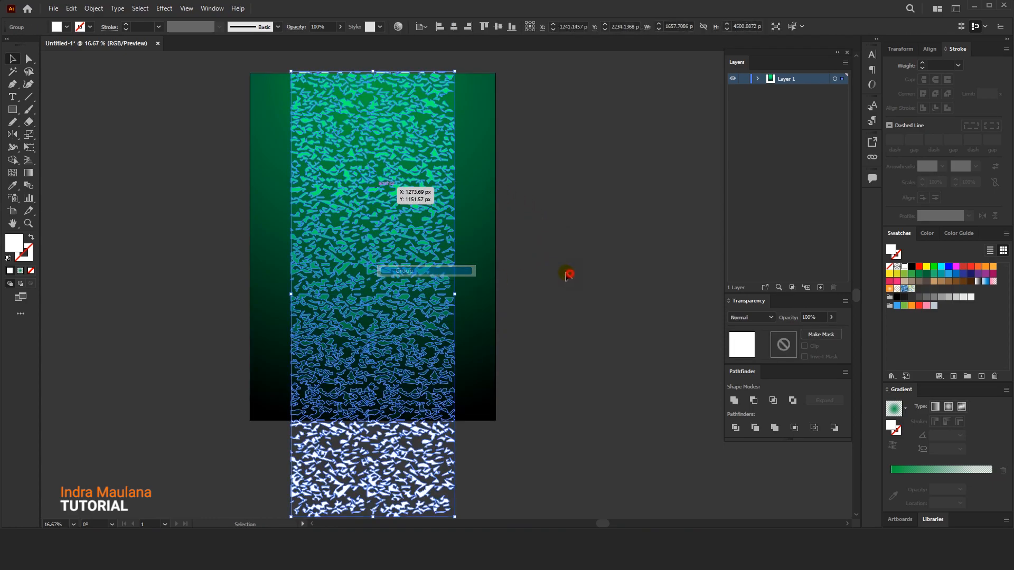
click(417, 251)
Show the Appearance panel and shrink the fleck group proportionally to about 1254 × 3411 px
key(shift+F6)
key(ctrl+=)
click(352, 226)
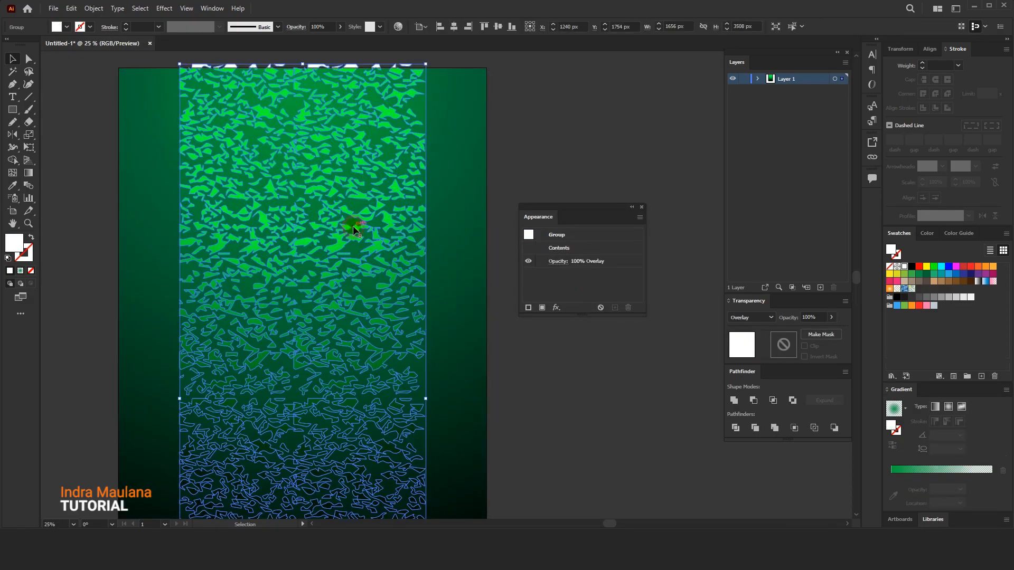
drag(426, 63, 395, 145)
click(545, 188)
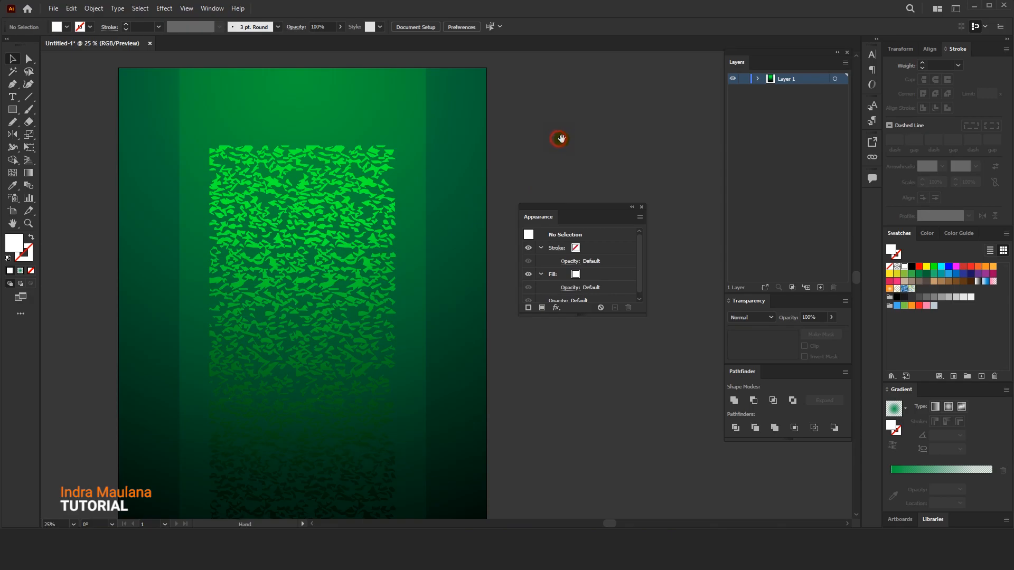
Duplicate the shrunken fleck group sideways so three adjoining copies span the whole poster width
drag(560, 138, 567, 154)
key(ctrl+minus)
key(ctrl+minus)
drag(455, 266, 462, 232)
scroll(405, 265, right, 2)
drag(400, 288, 438, 341)
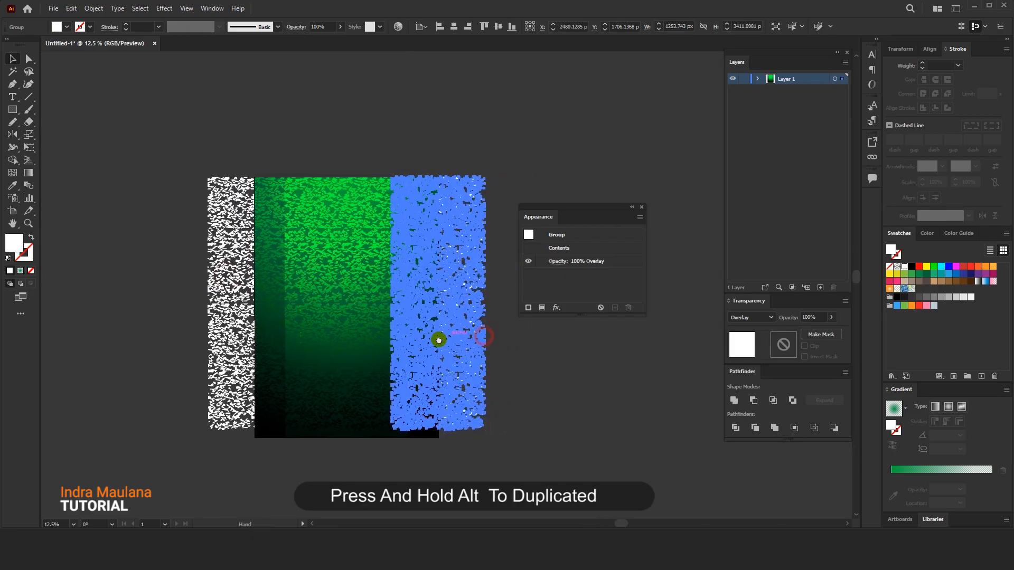
click(527, 419)
Group the left, middle and right fleck copies into one object
shift+click(462, 379)
shift+click(238, 370)
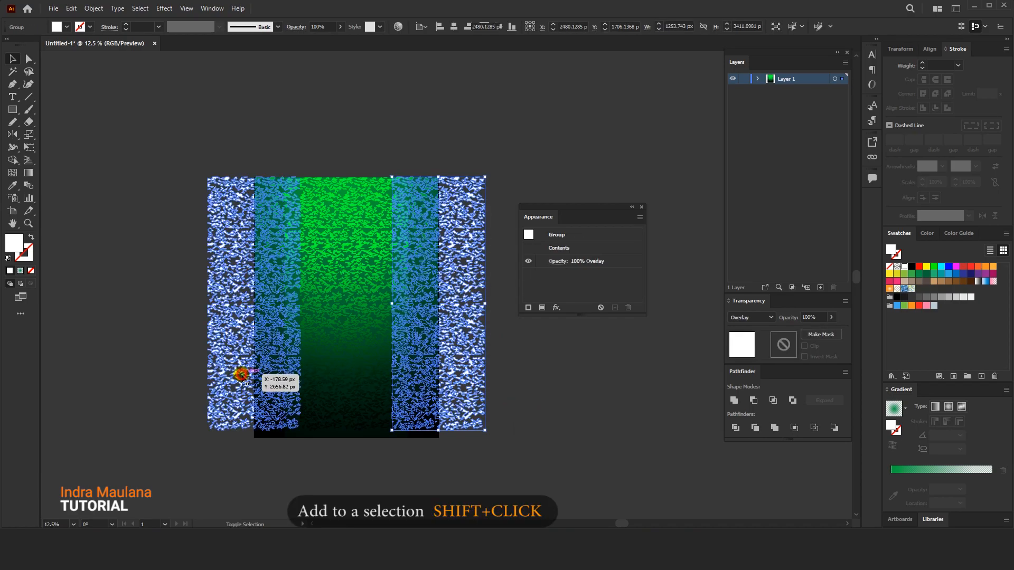
shift+click(335, 286)
right_click(346, 262)
click(378, 346)
click(361, 138)
Convert the full-width fleck group into a compound path
drag(361, 137, 335, 89)
scroll(346, 136, up, 1)
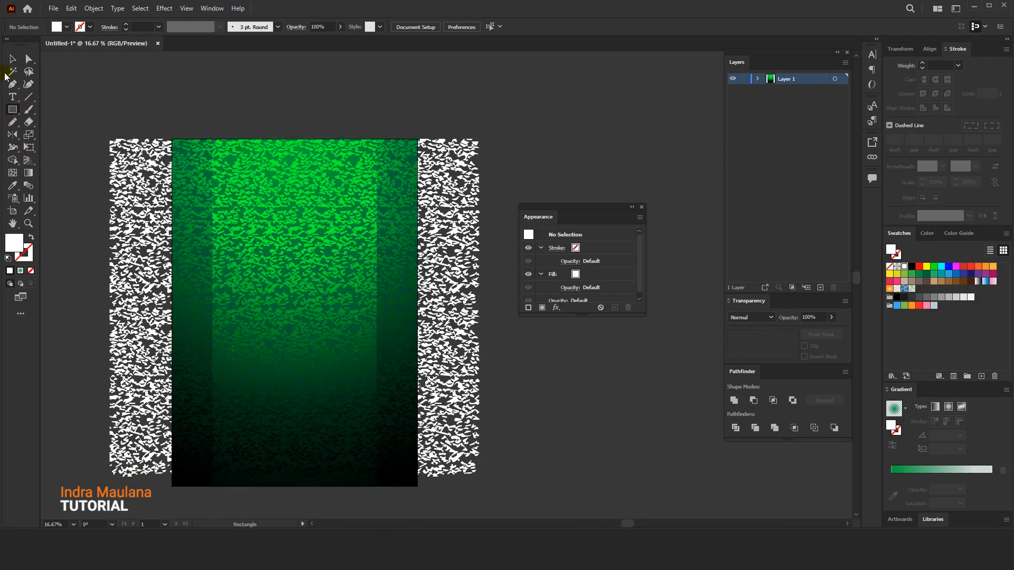
click(480, 194)
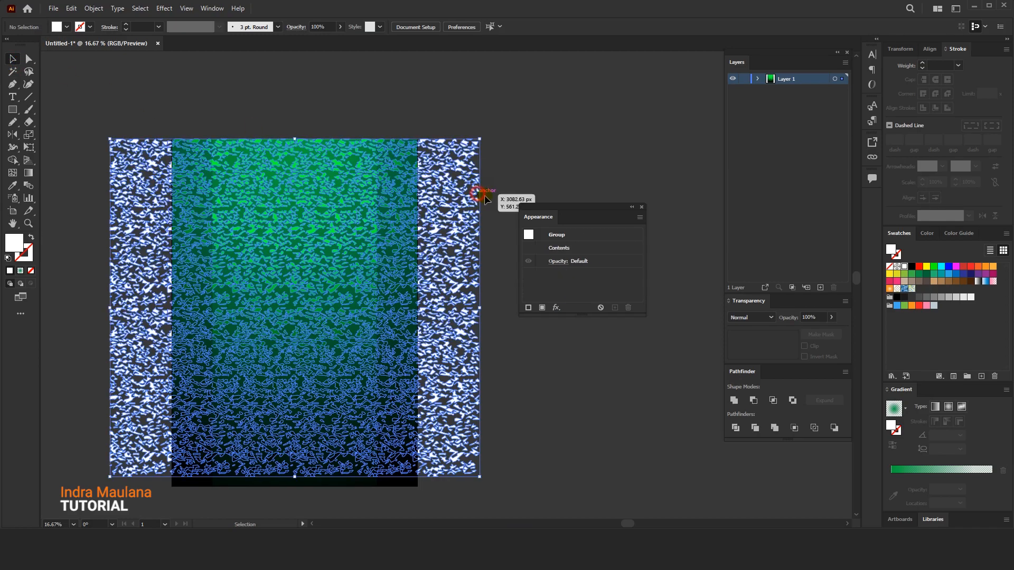
click(95, 9)
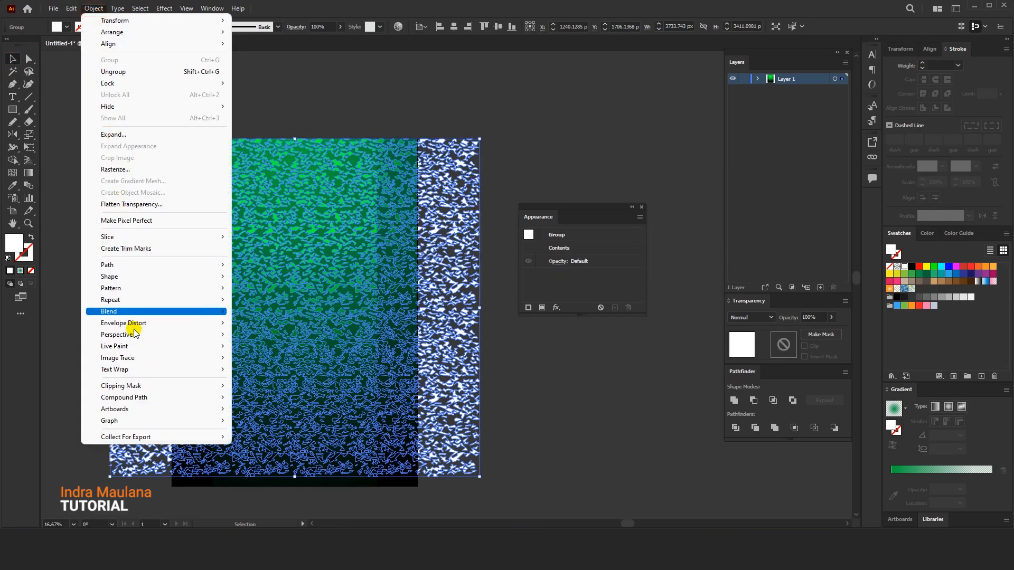
mouse_move(161, 400)
click(257, 397)
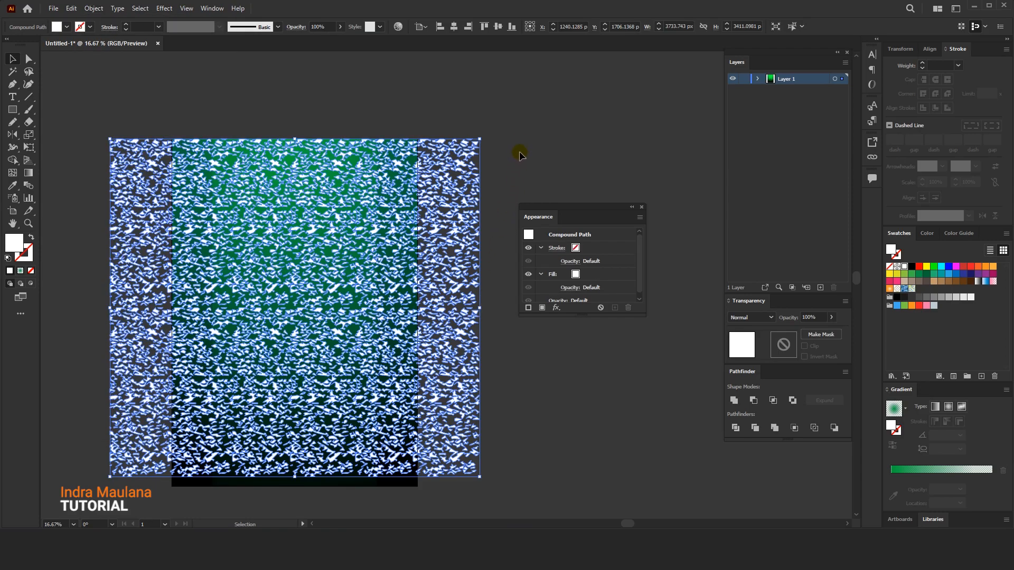
click(521, 134)
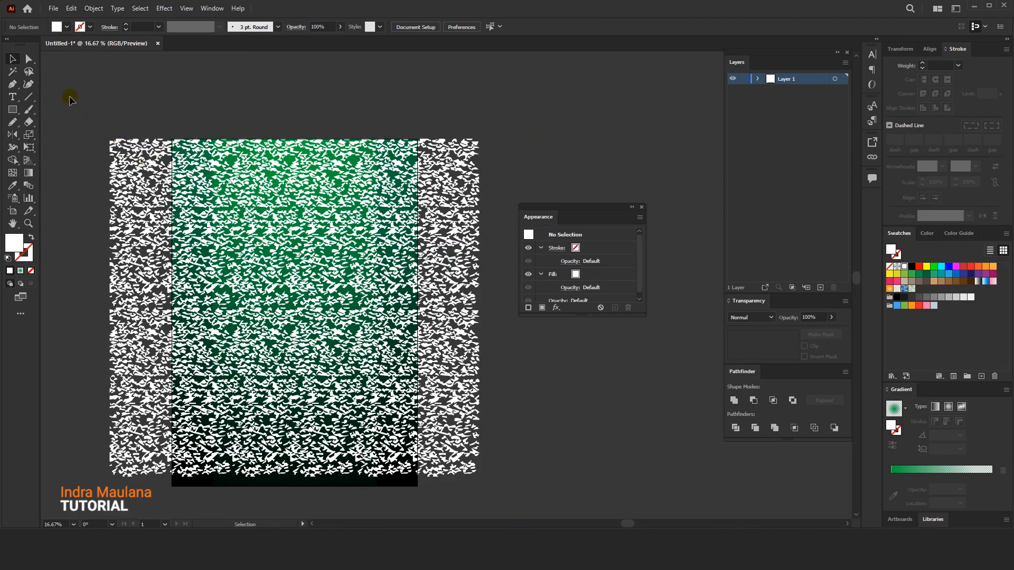
Duplicate the central gradient panel in place and bring the copy to the front of the flecks
click(280, 481)
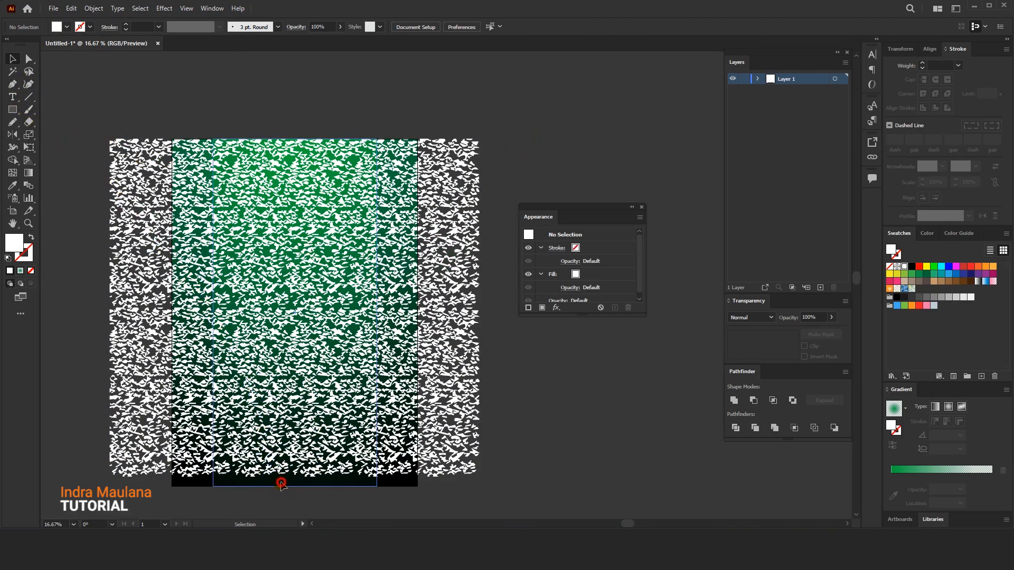
click(71, 9)
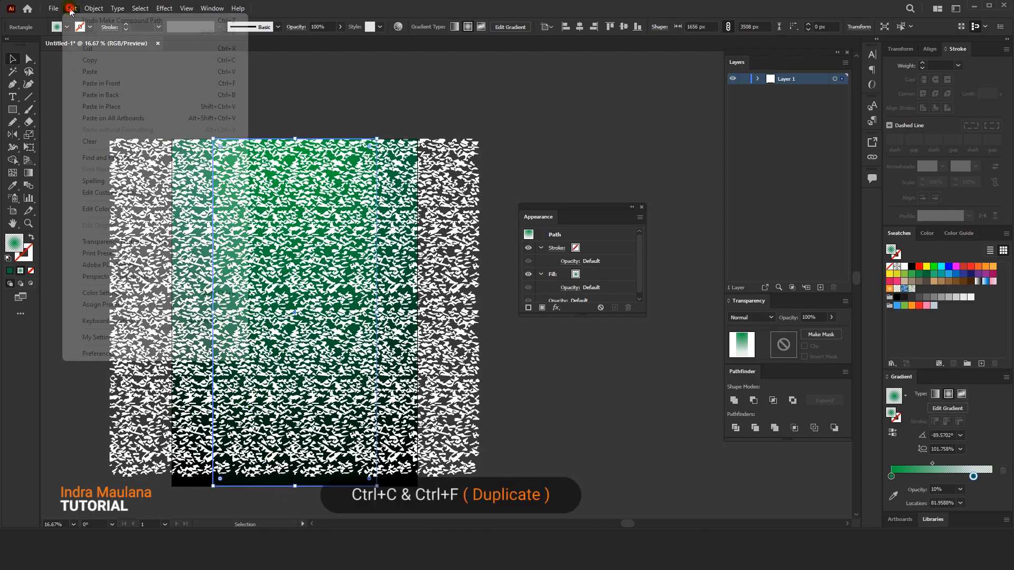
click(93, 57)
click(71, 8)
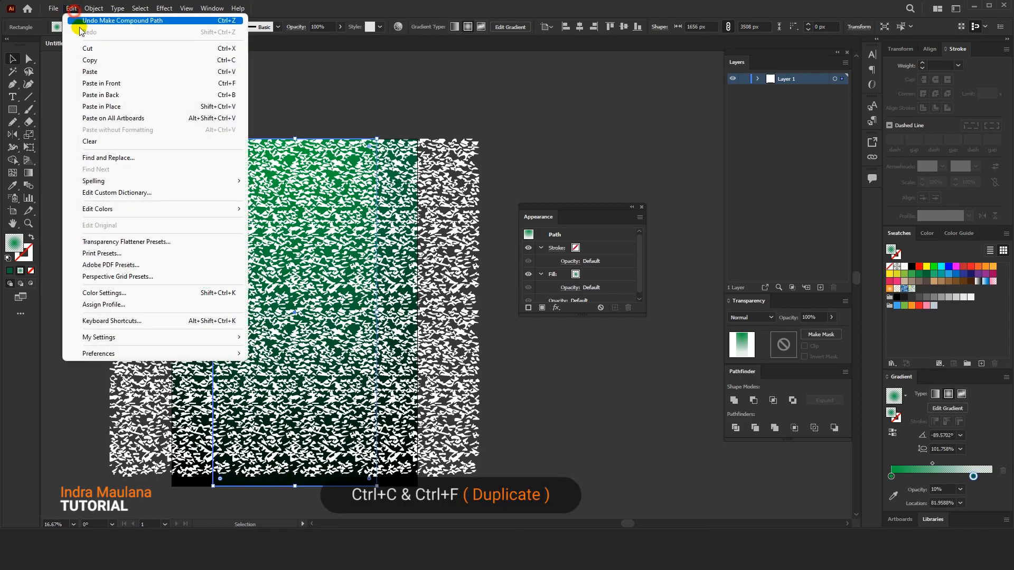
click(100, 80)
right_click(260, 220)
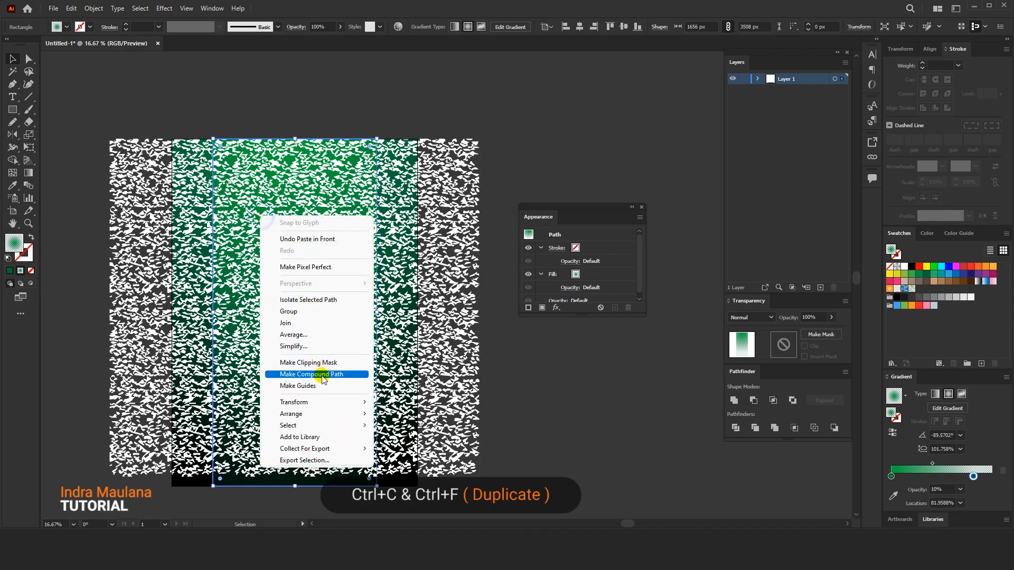
mouse_move(322, 414)
click(405, 414)
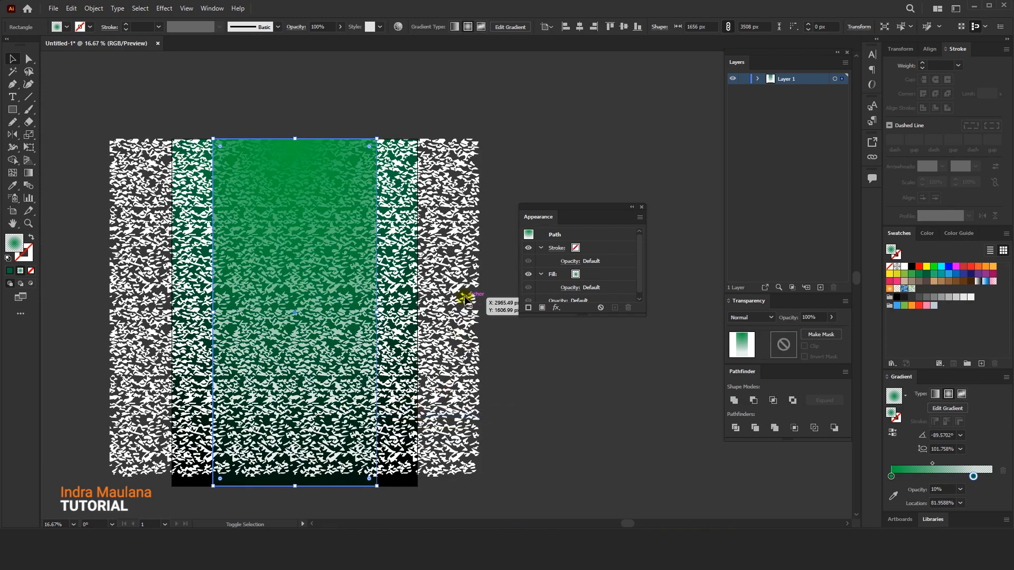
Intersect the panel copy with the fleck compound path using the Pathfinder, and reverse the resulting flecks' gradient
shift+click(464, 294)
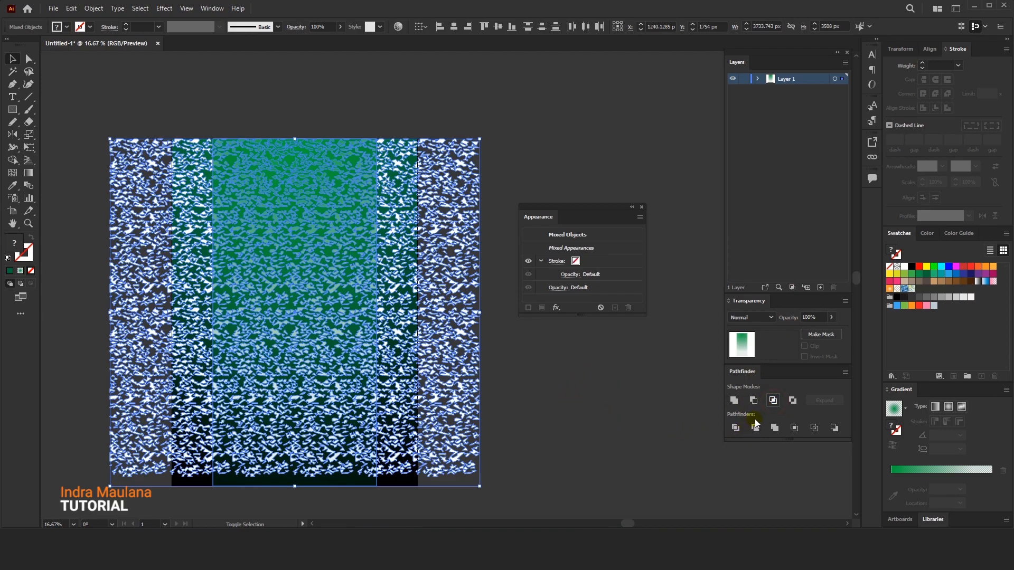
click(793, 400)
click(527, 327)
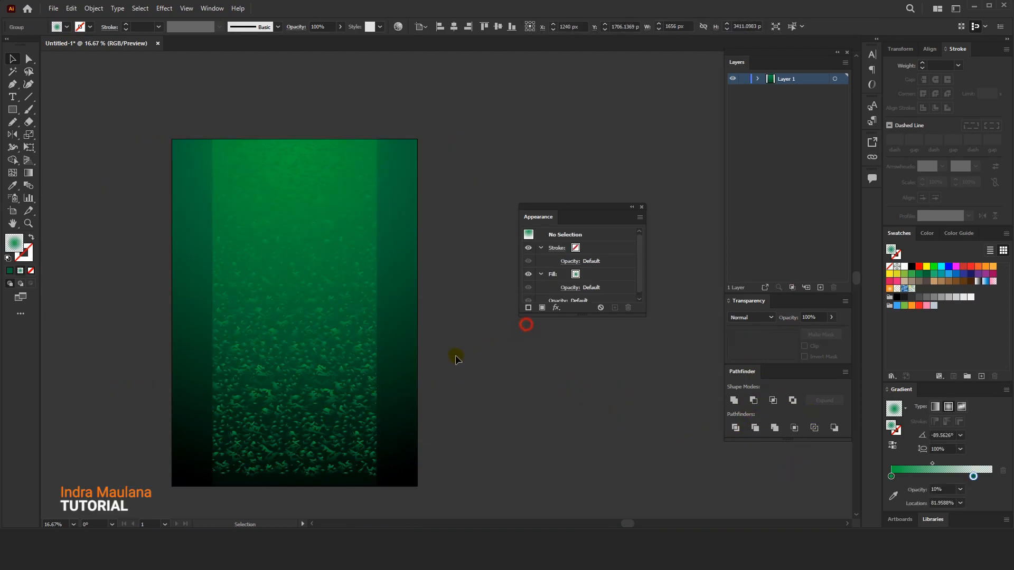
click(344, 370)
click(147, 104)
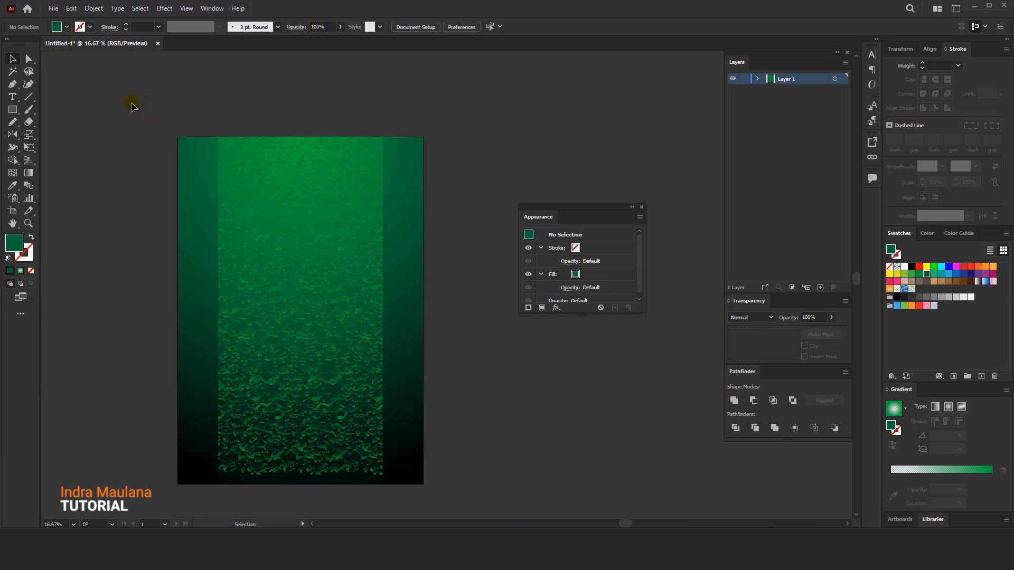
Turn the intersected gradient flecks on the central panel into a compound path
click(292, 222)
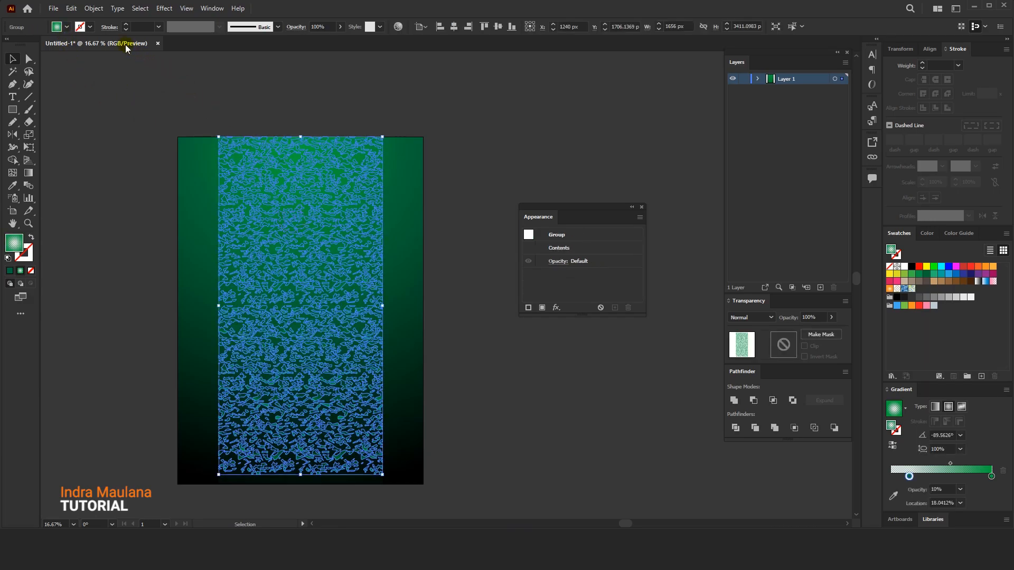
click(88, 9)
mouse_move(159, 397)
click(252, 399)
click(133, 213)
Adjust the fleck compound path's gradient with the Gradient tool to an angle of about 88.24°
click(293, 385)
click(28, 173)
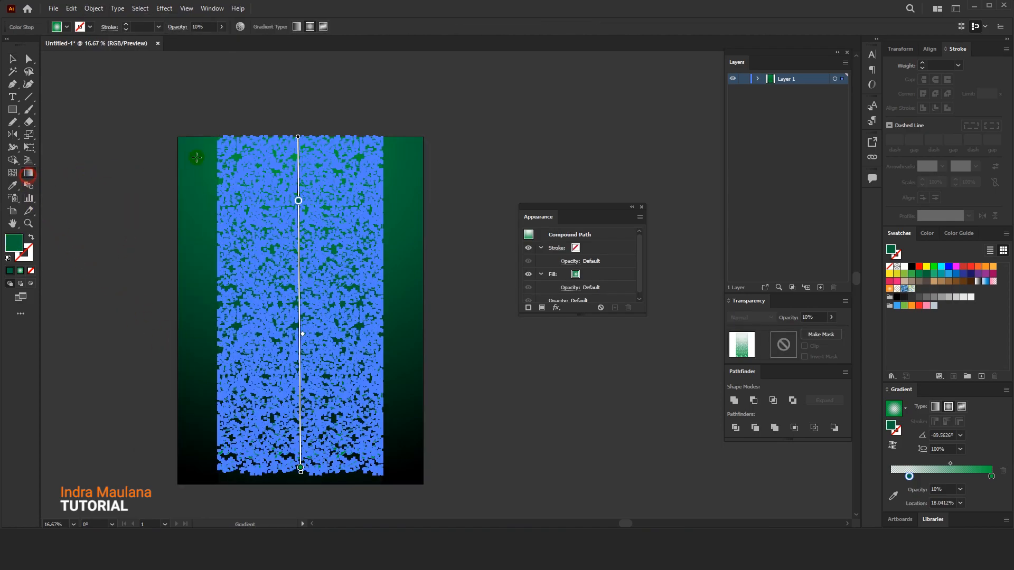
mouse_move(235, 121)
mouse_down()
mouse_move(266, 422)
mouse_move(298, 117)
mouse_up()
key(v)
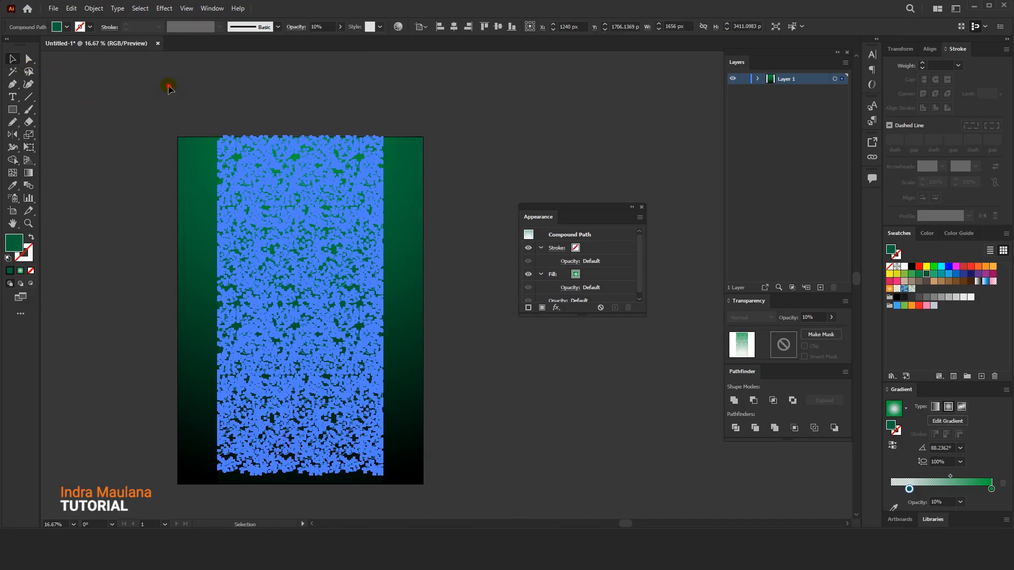
click(168, 86)
click(340, 350)
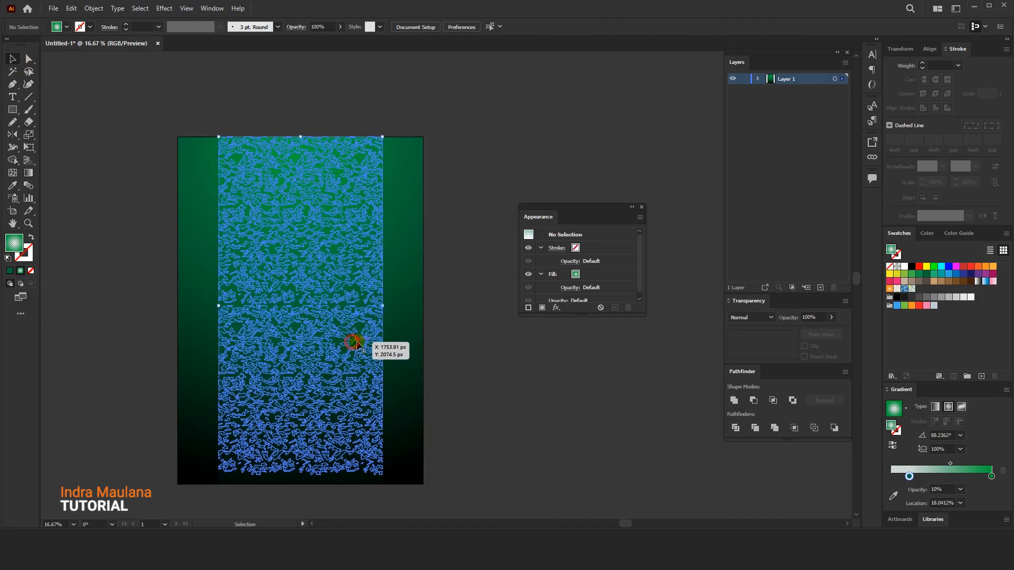
Fill the fleck compound path with a linear gradient from white at location 0% to fully transparent white
click(905, 410)
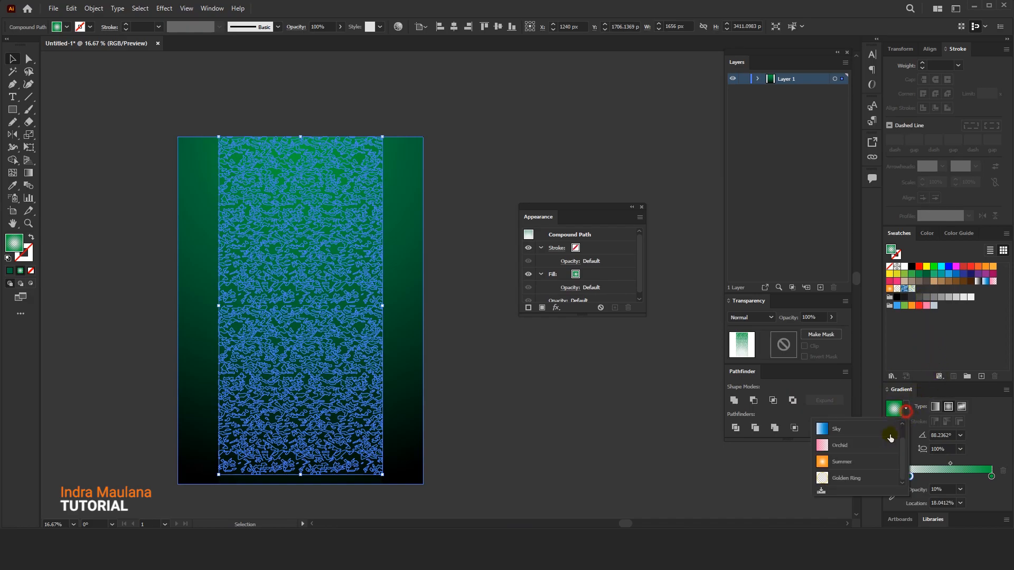
click(846, 430)
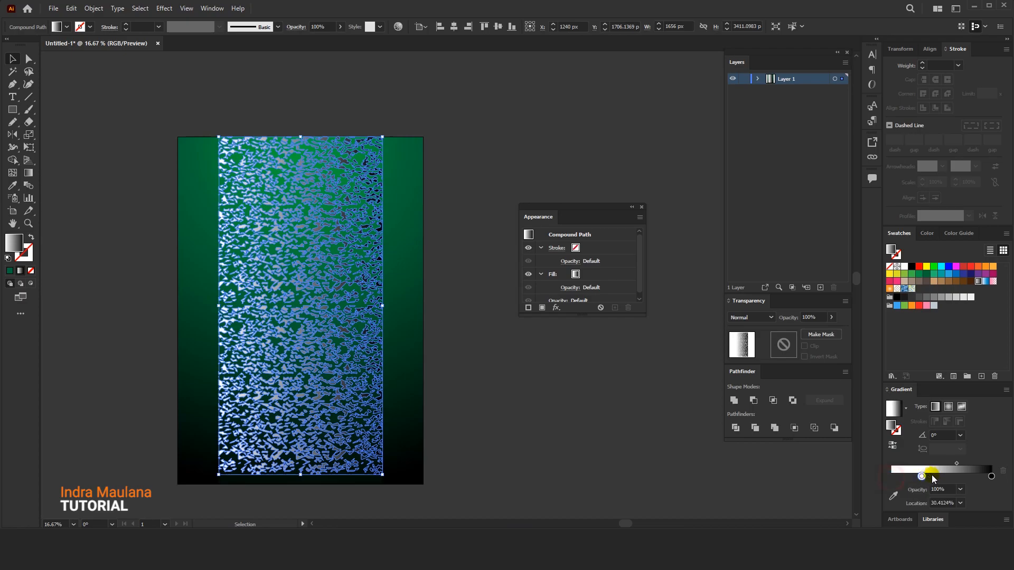
drag(932, 478, 970, 482)
double_click(990, 476)
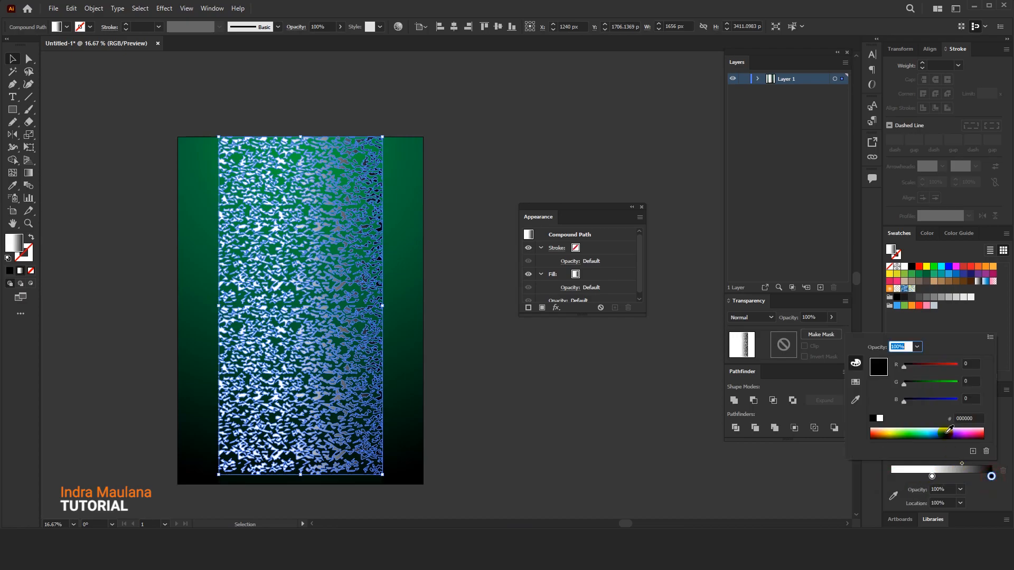
click(880, 418)
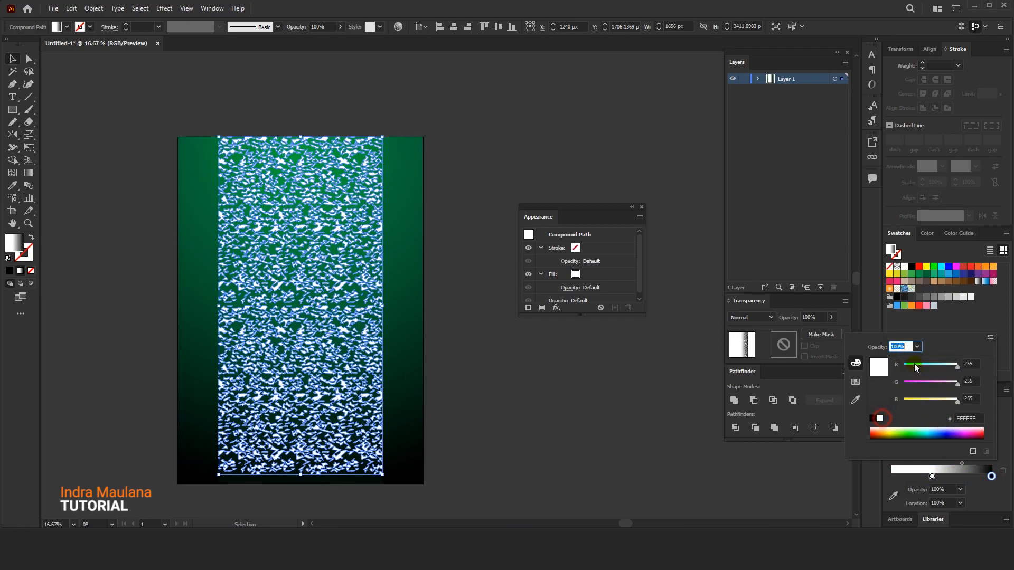
click(920, 346)
click(924, 362)
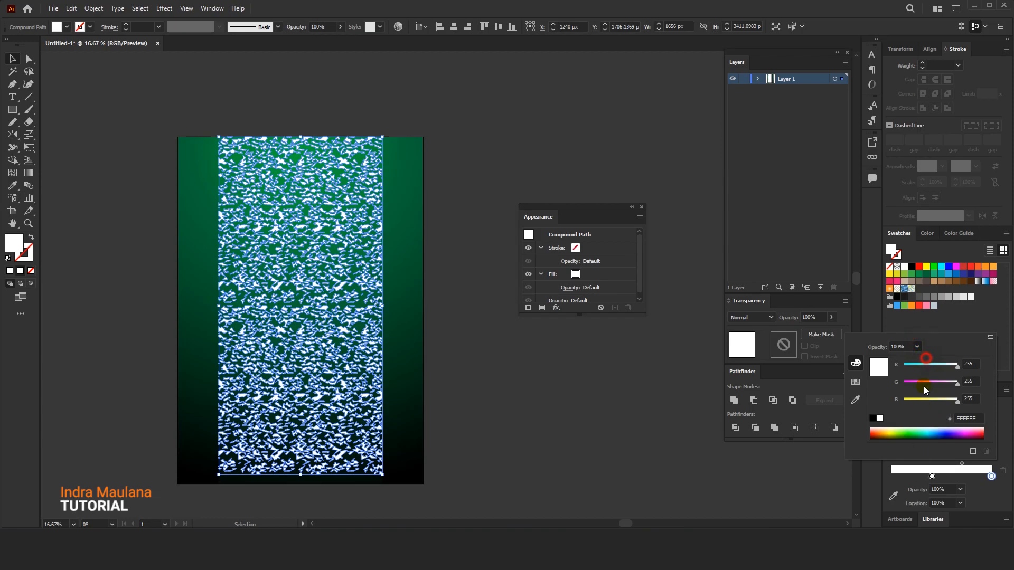
click(932, 478)
click(929, 466)
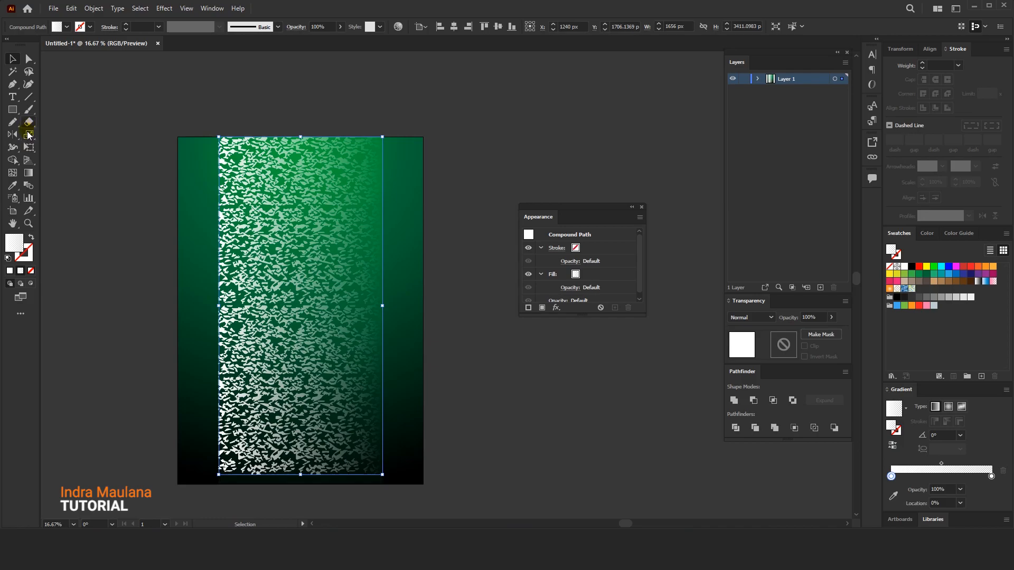
Set the blending mode of the fleck compound path to Overlay
click(296, 26)
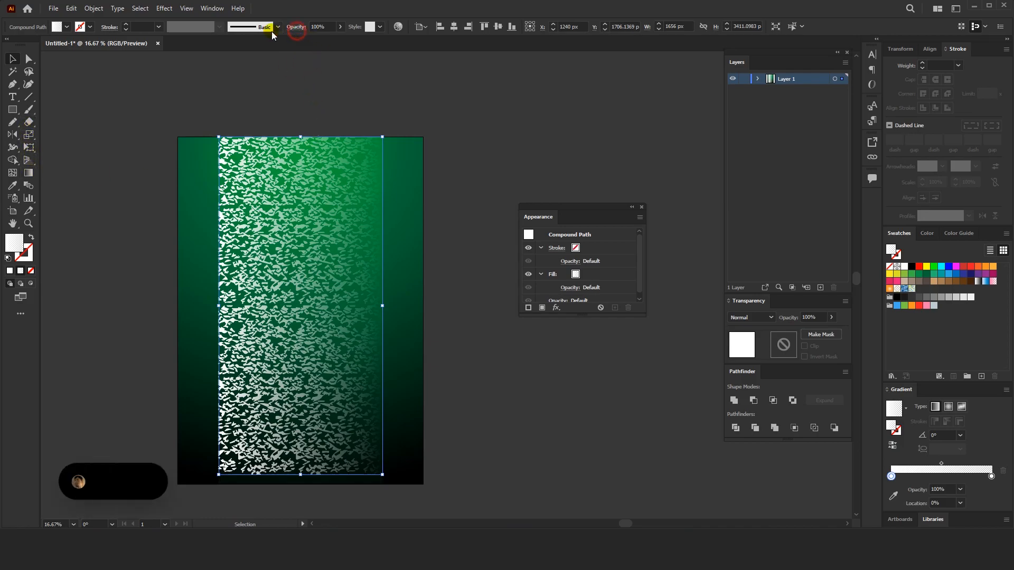
click(227, 45)
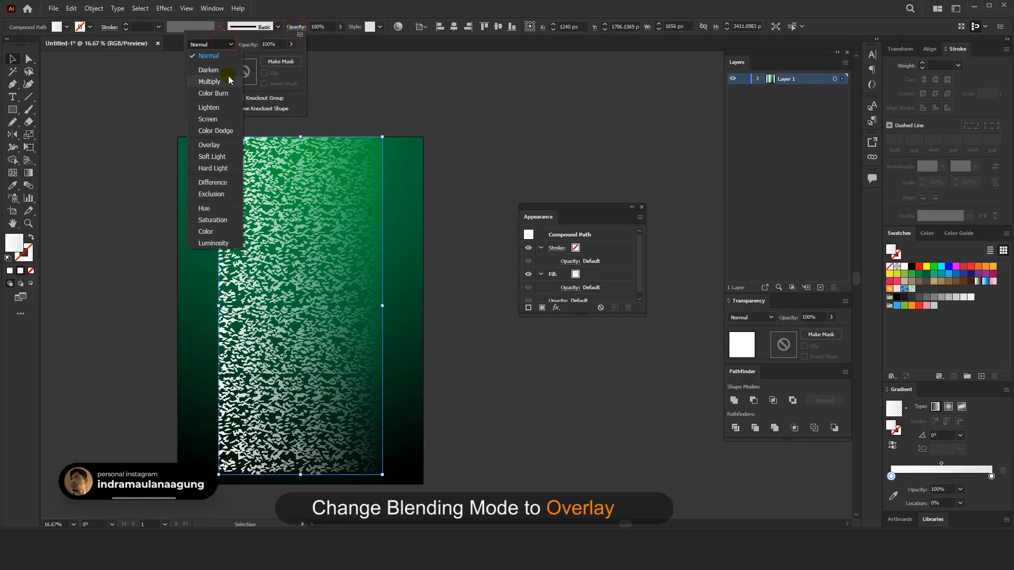
click(209, 145)
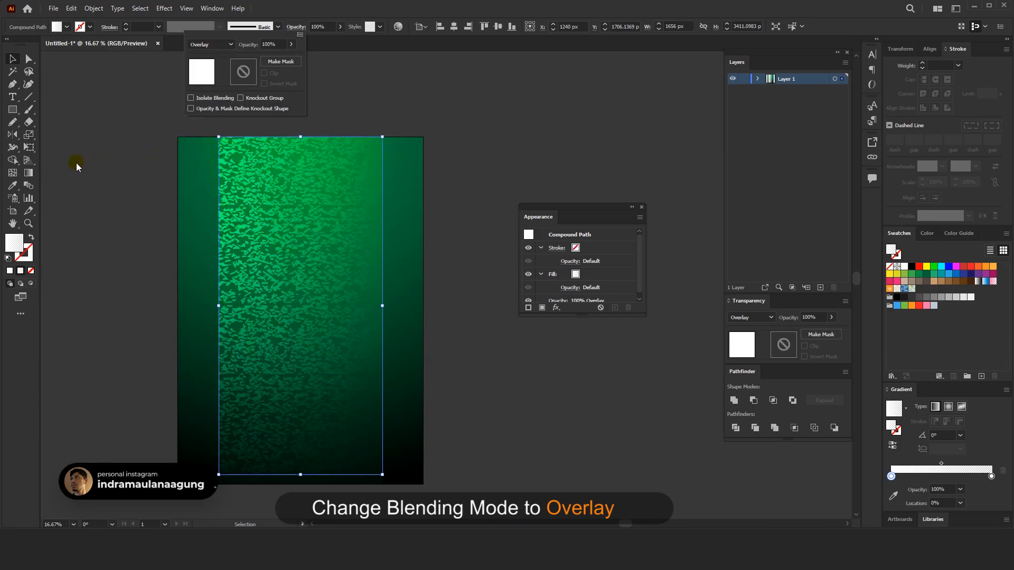
Redirect the flecks' gradient with the Gradient tool to fade downward at an angle of about -90.07°
click(29, 173)
drag(309, 121, 296, 393)
drag(300, 86, 300, 492)
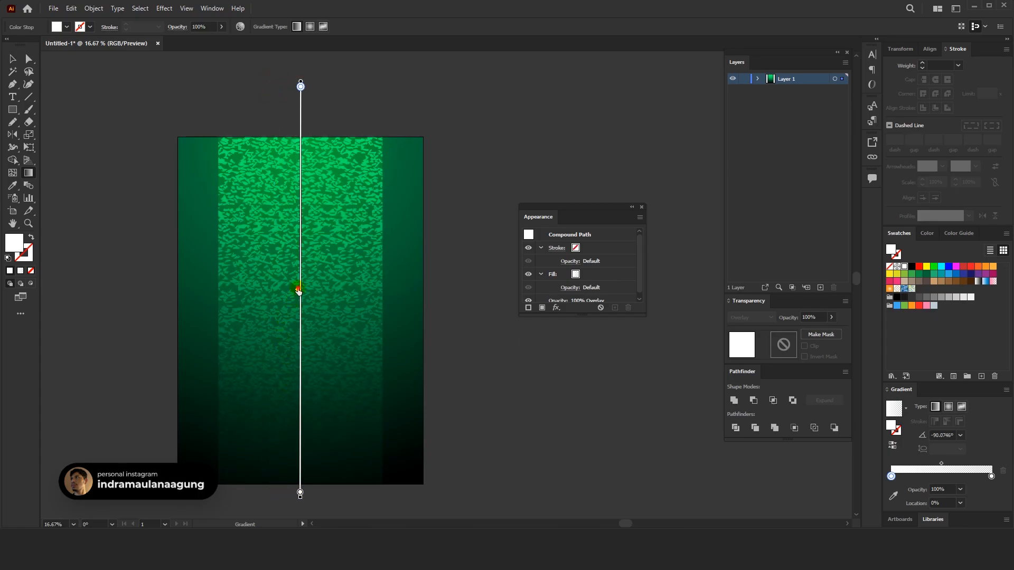
click(13, 59)
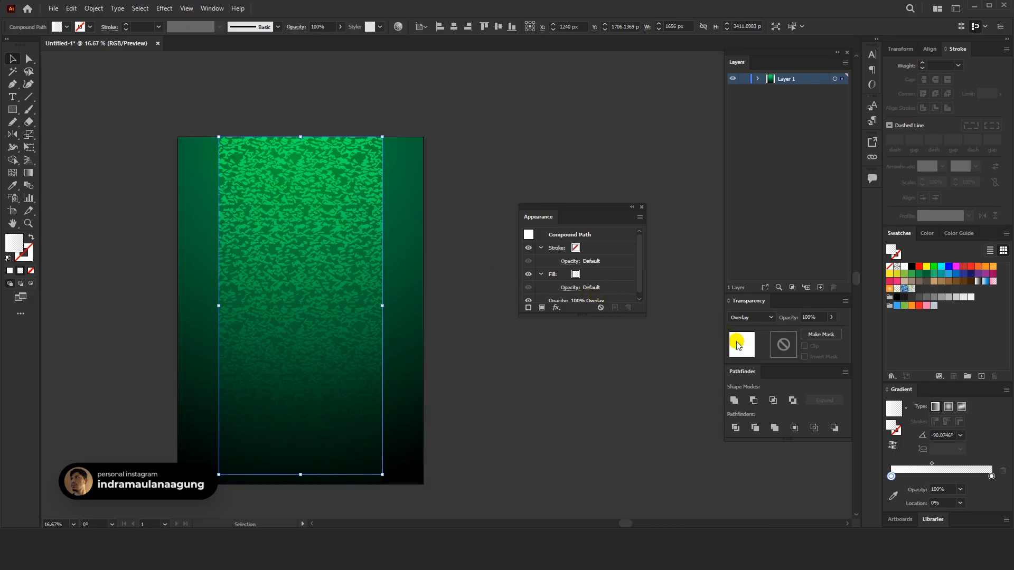
Add an opacity mask to the flecks and draw a gradient-filled rectangle of about 1781 × 3545 px in it, covering the central panel
click(782, 344)
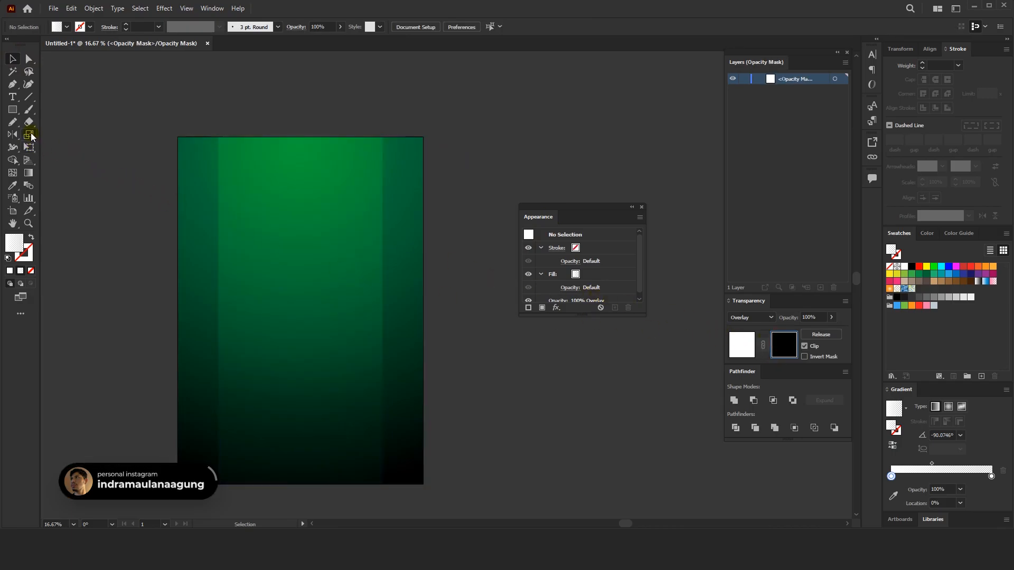
drag(216, 132, 392, 484)
key(period)
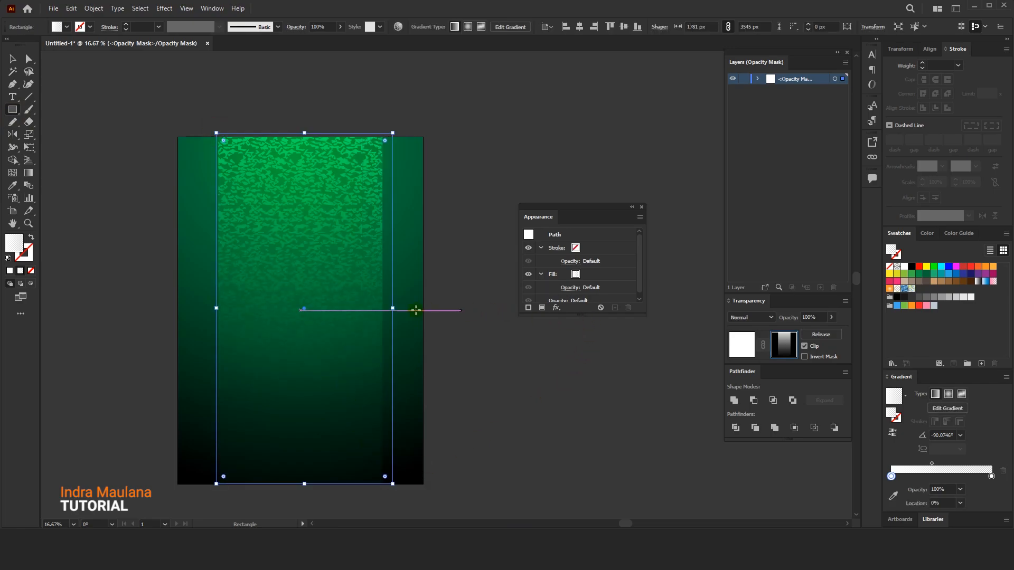
Apply the White, Black gradient to the opacity mask rectangle and reverse its direction
click(907, 400)
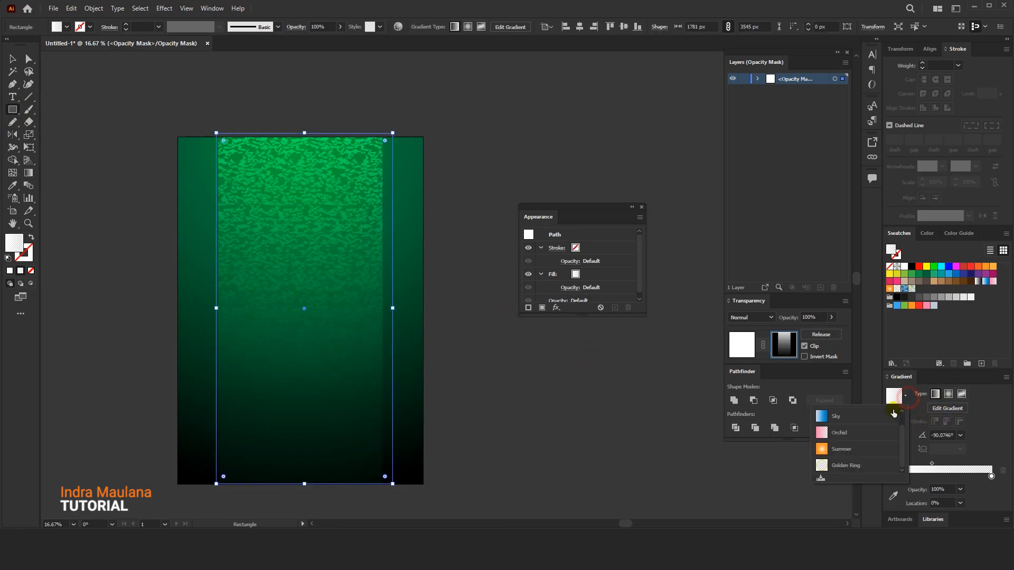
click(841, 419)
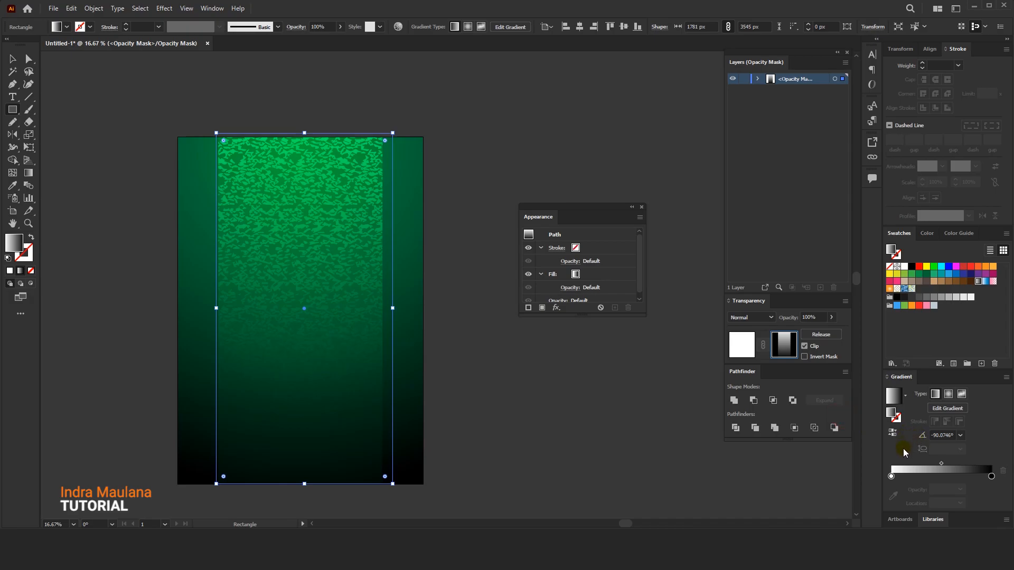
click(892, 434)
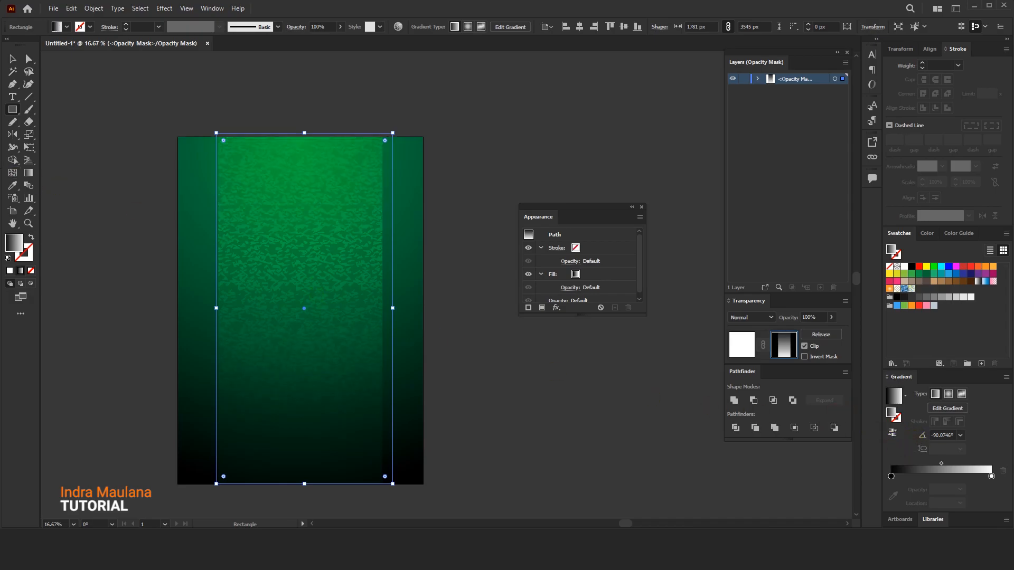
Change the mask gradient to radial, adjust it with its black stop at about 34.2%, and return to editing the artwork
click(28, 173)
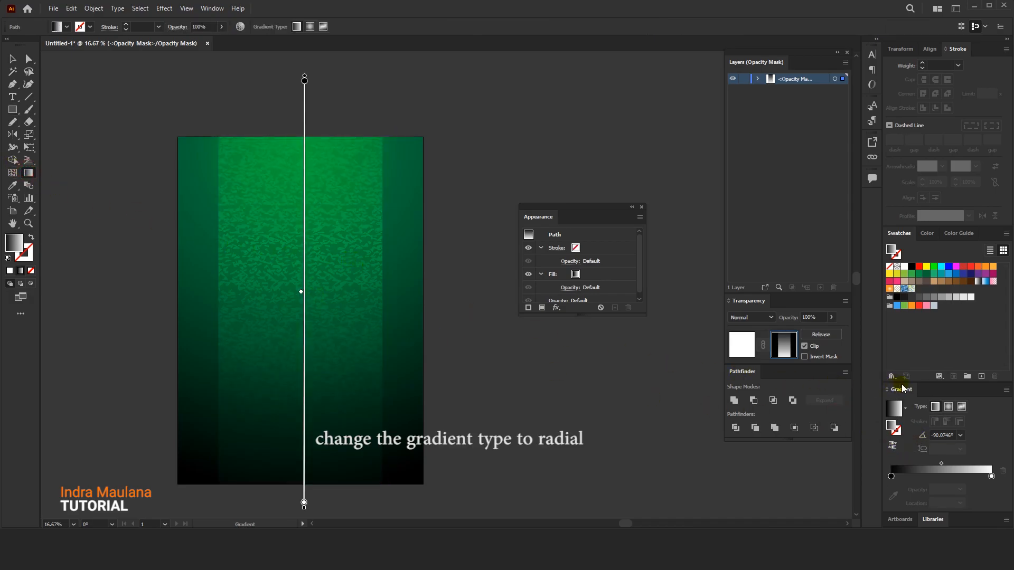
click(949, 407)
mouse_move(303, 308)
mouse_down()
mouse_move(302, 245)
mouse_move(302, 260)
mouse_move(364, 259)
mouse_move(324, 276)
mouse_move(327, 288)
mouse_move(355, 288)
mouse_up()
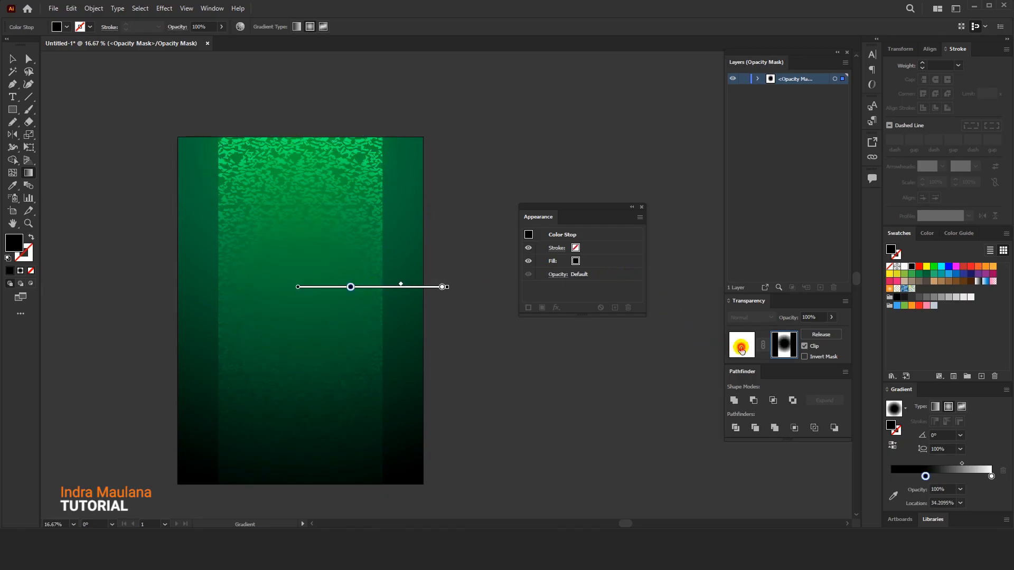
click(741, 350)
click(13, 62)
Draw a 40 × 3508 px strip along the central panel's left edge and set its blending mode to Overlay
click(13, 109)
drag(219, 137, 216, 483)
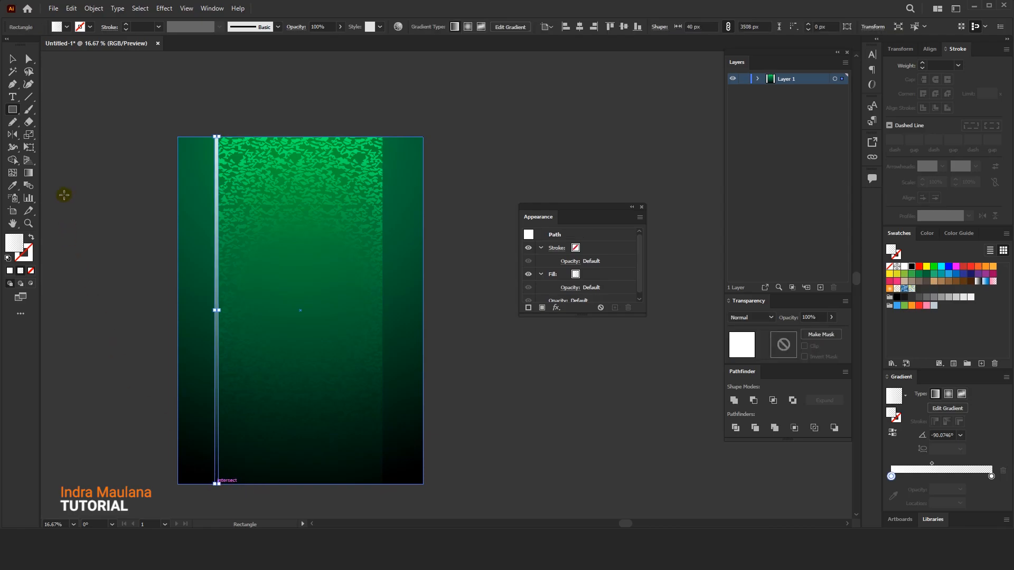
click(11, 62)
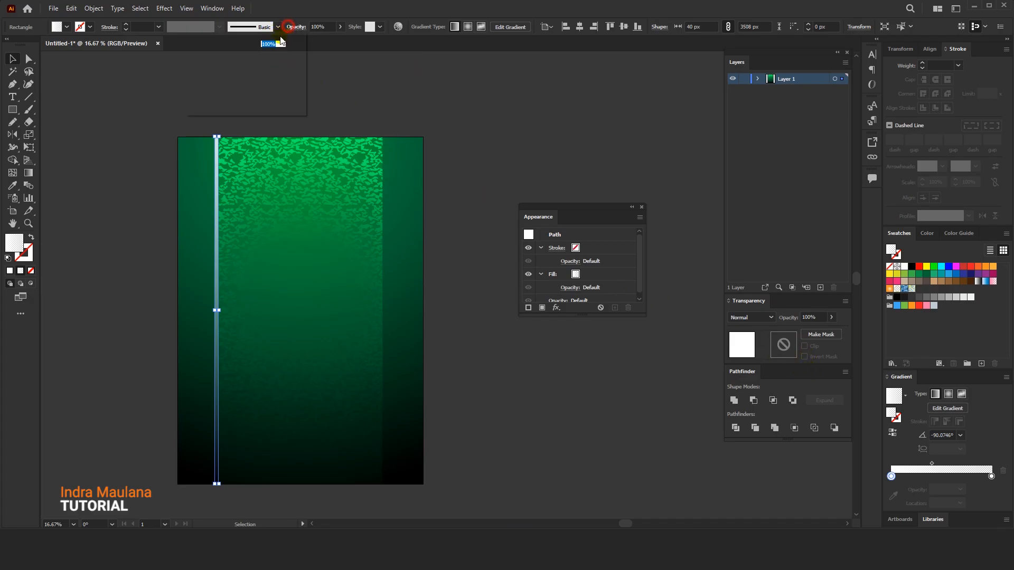
click(211, 46)
click(212, 107)
click(138, 126)
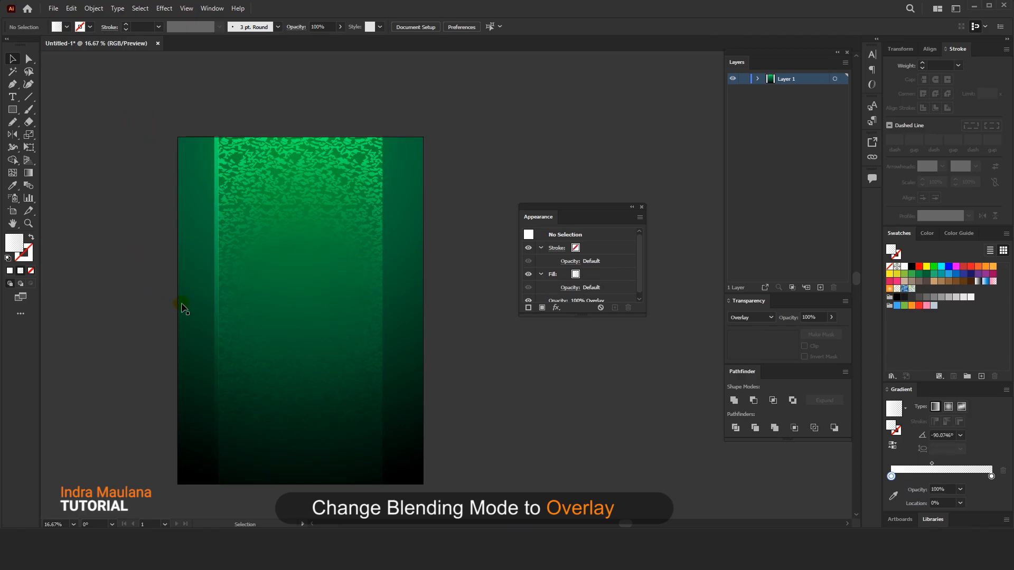
Narrow the Overlay strip on the central panel's left edge to 20 px wide
scroll(177, 174, up, 1)
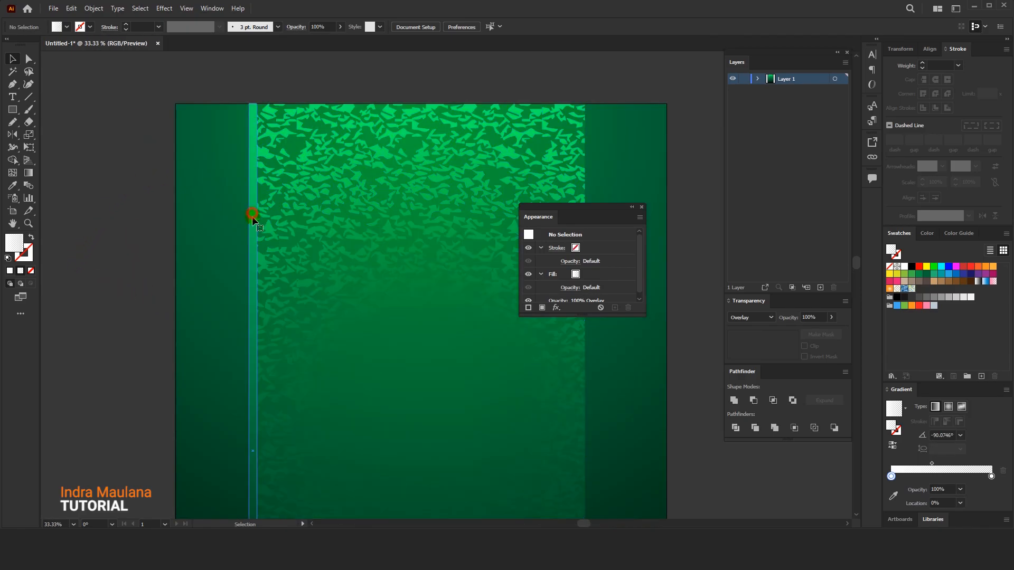
click(256, 388)
scroll(254, 448, up, 1)
drag(259, 453, 256, 430)
scroll(256, 422, down, 1)
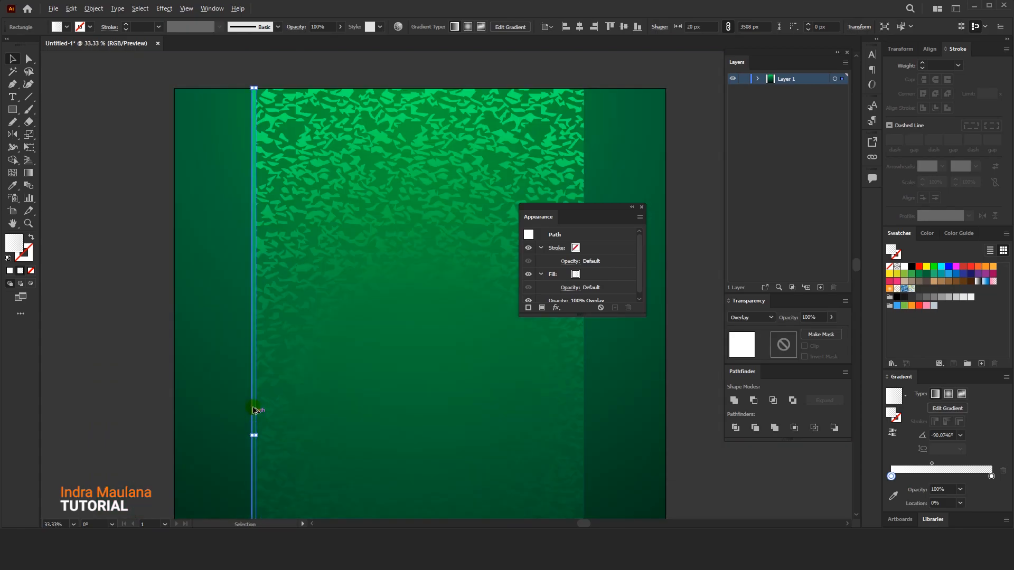
Duplicate the 20 px highlight strip onto the central panel's right edge
drag(255, 393, 584, 425)
drag(301, 332, 158, 290)
click(521, 162)
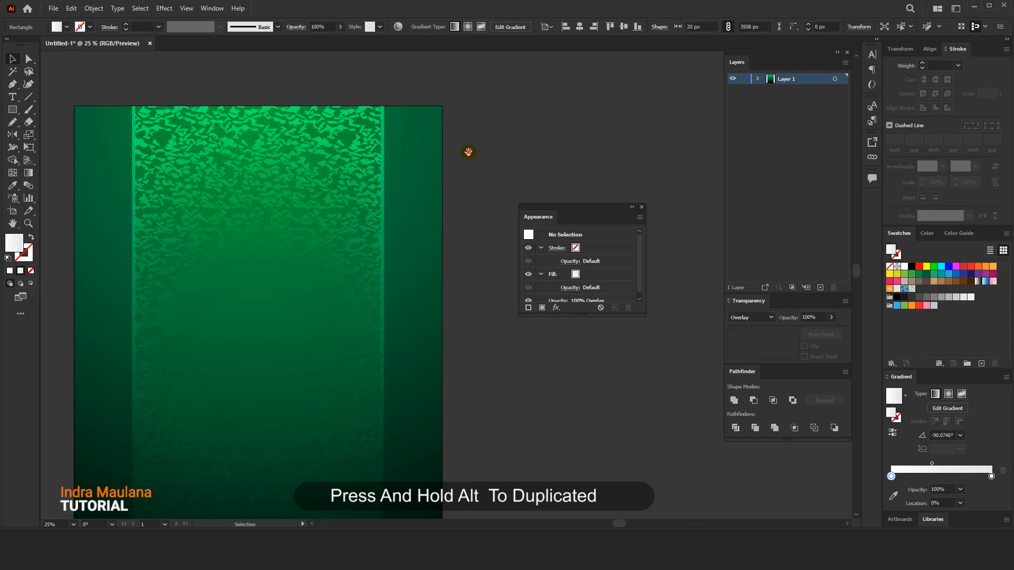
drag(469, 152, 489, 146)
Draw a rectangle of about 392 × 3803 px covering the side area left of the central panel
drag(132, 131, 217, 478)
scroll(191, 131, down, 1)
scroll(157, 119, up, 1)
click(12, 58)
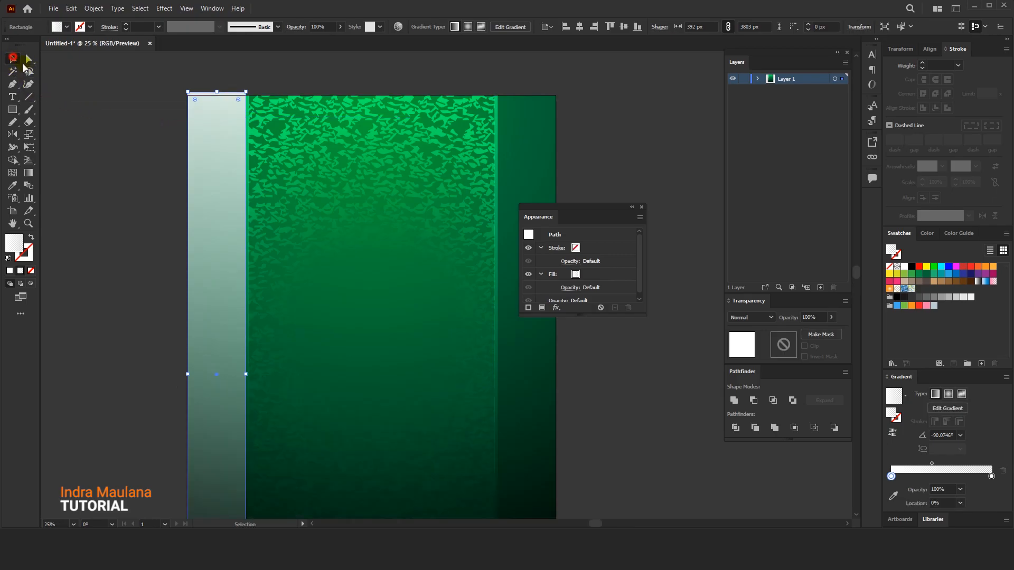
Fill the side rectangle with the White, Black gradient, make it radial, and reverse it so black is at the center
click(905, 396)
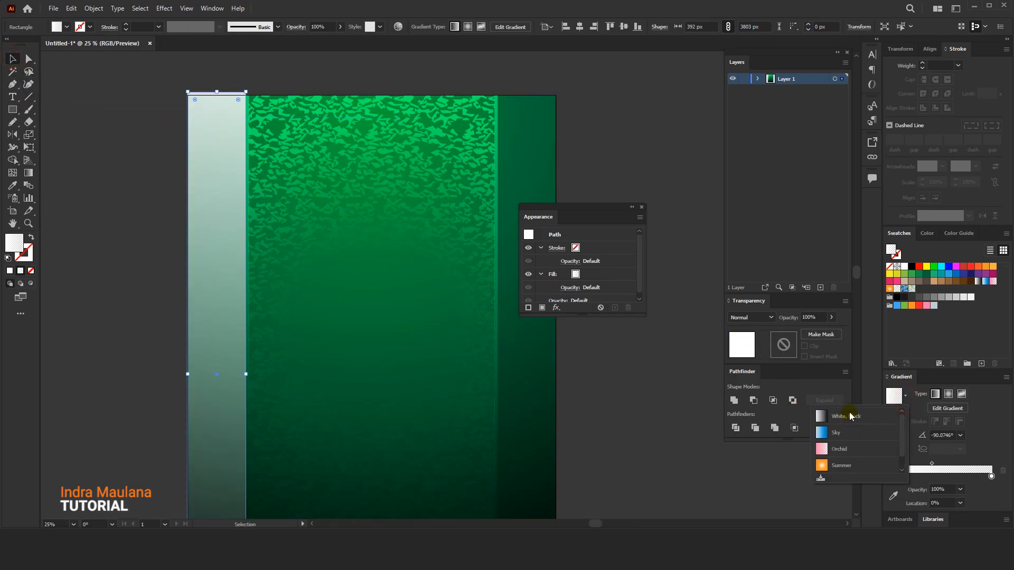
click(851, 415)
click(949, 394)
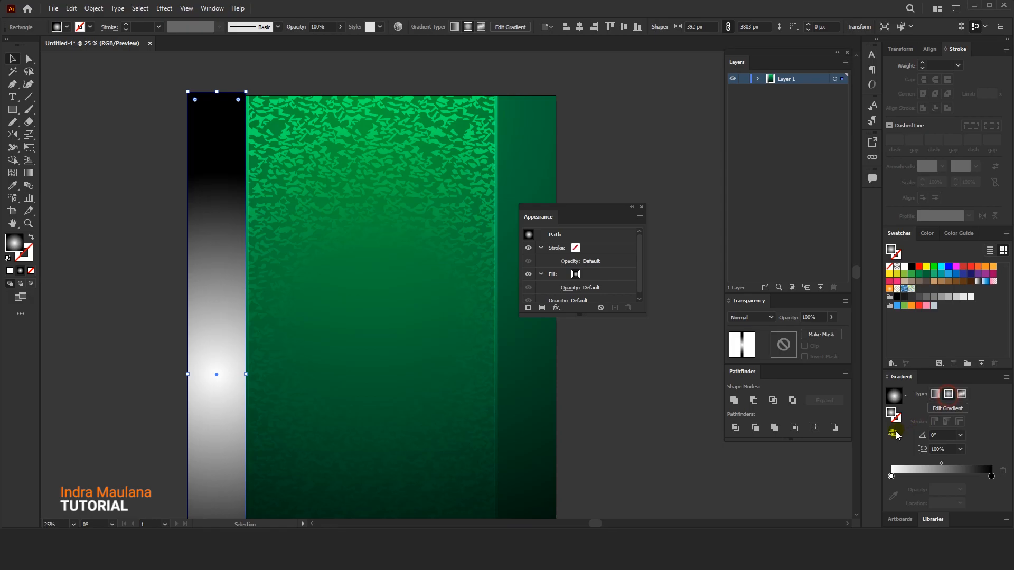
click(893, 432)
Reshape the side rectangle's radial gradient into a tall narrow ellipse centered on the panel edge, with an aspect ratio of about 739.44%
drag(180, 258, 125, 214)
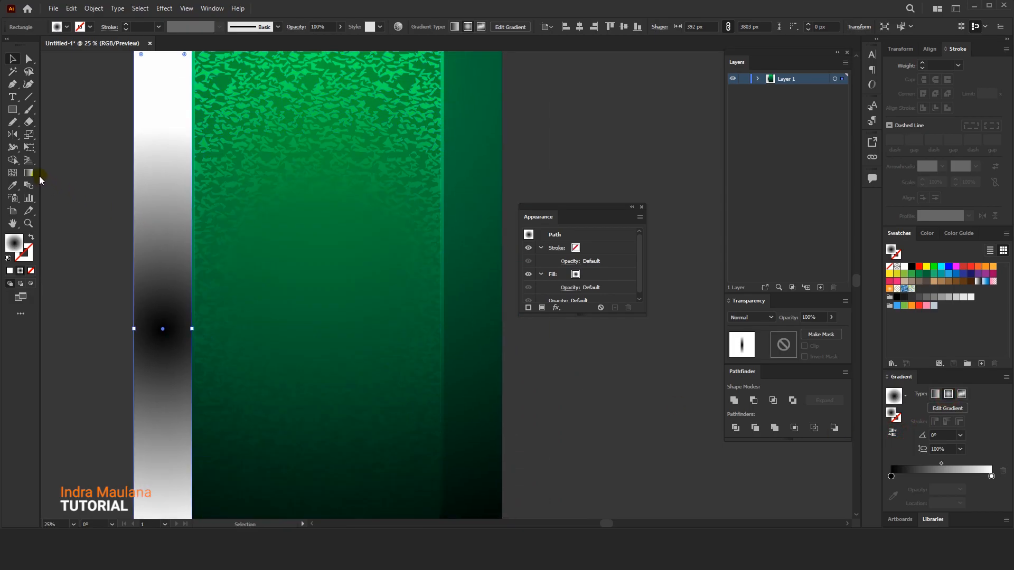
click(28, 174)
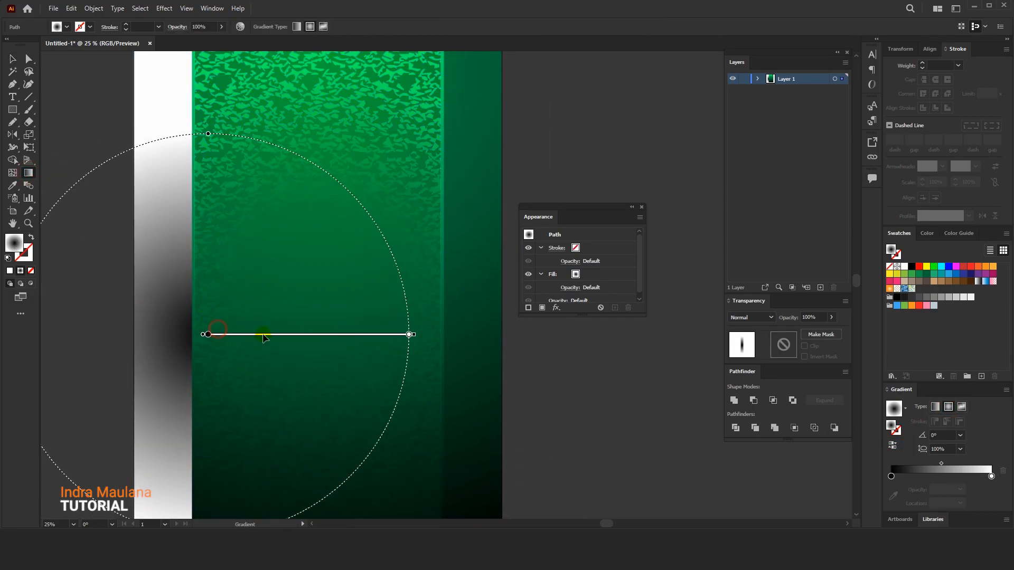
key(ctrl+minus)
drag(405, 207, 404, 88)
drag(271, 342, 370, 340)
drag(404, 280, 405, 339)
drag(404, 227, 403, 113)
drag(356, 339, 289, 332)
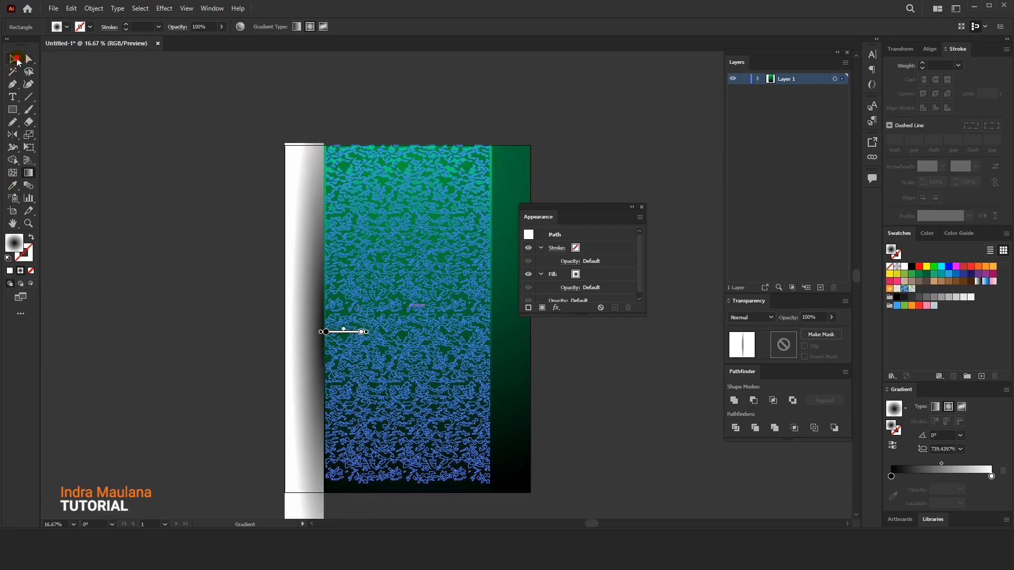
click(17, 62)
click(110, 119)
Set the blending mode of the side shadow rectangle to Multiply
click(291, 173)
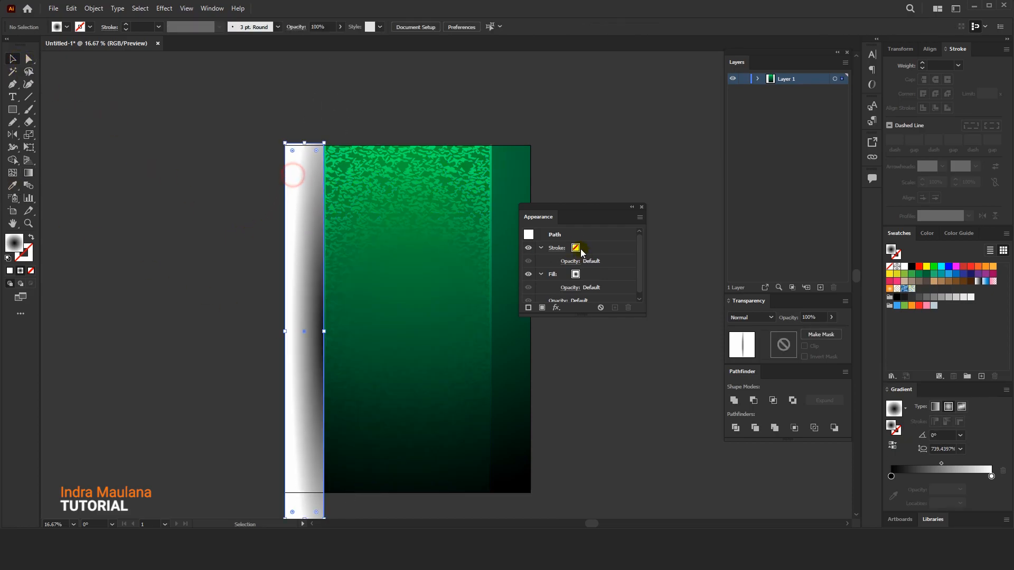
click(296, 27)
click(211, 45)
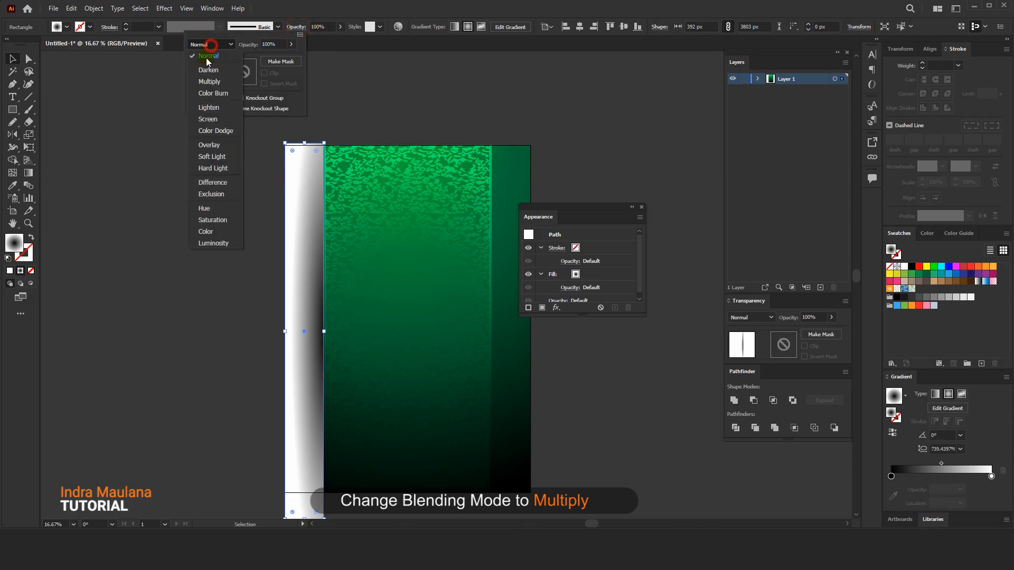
click(209, 82)
click(220, 151)
Lower the side shadow rectangle's opacity to 54%
drag(217, 240, 144, 230)
click(222, 276)
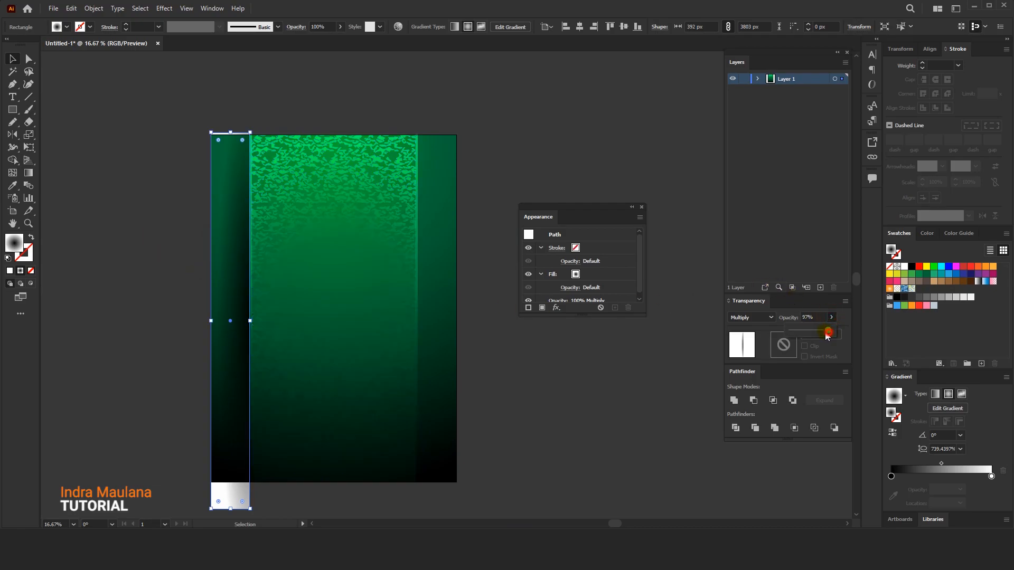
drag(814, 334, 812, 334)
Move the side shadow's radial gradient higher along the panel edge with the Gradient tool
click(28, 173)
drag(277, 326, 281, 262)
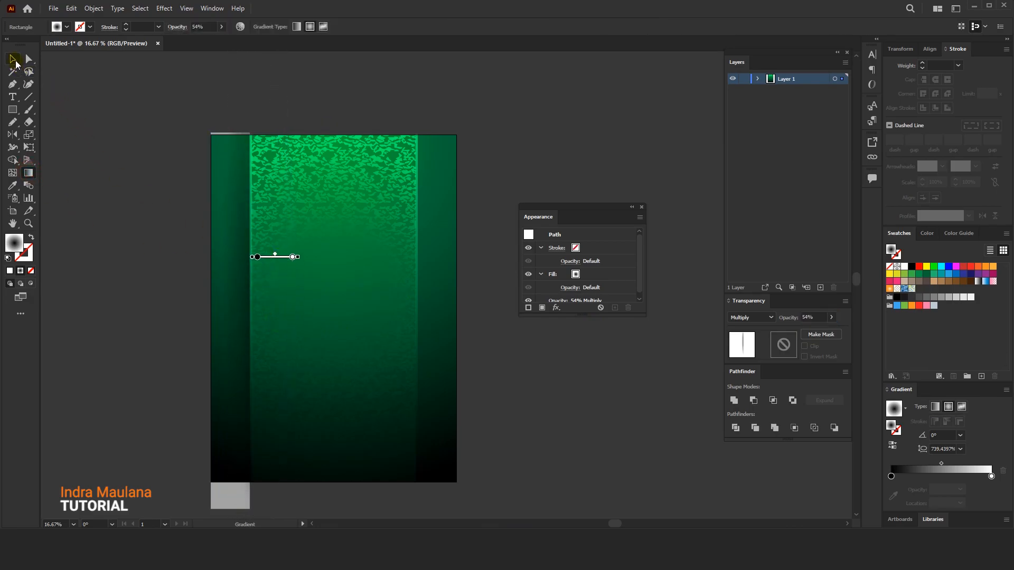
click(15, 62)
click(138, 111)
Duplicate the left side shadow rectangle onto the poster's right side strip
drag(160, 134, 101, 138)
click(161, 203)
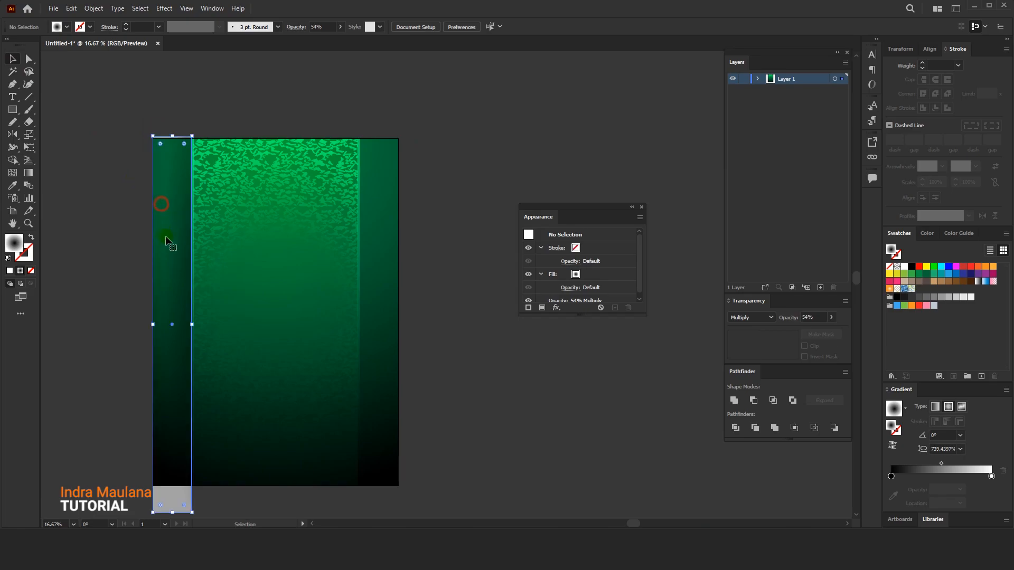
drag(165, 264, 378, 286)
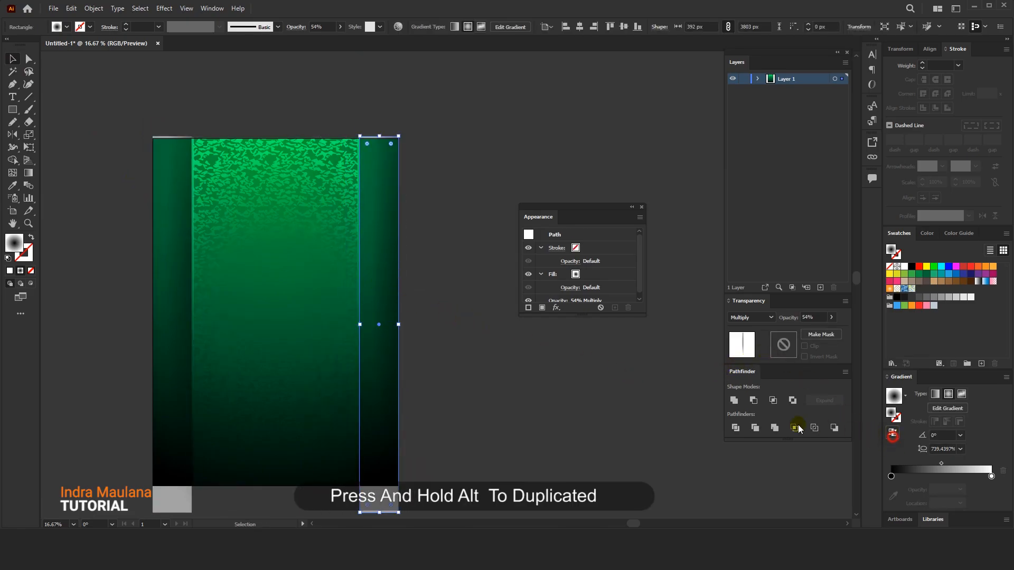
Reverse the copied shadow's gradient so black is at its center, and move the radial gradient onto the central panel's right edge
click(425, 199)
click(378, 249)
key(g)
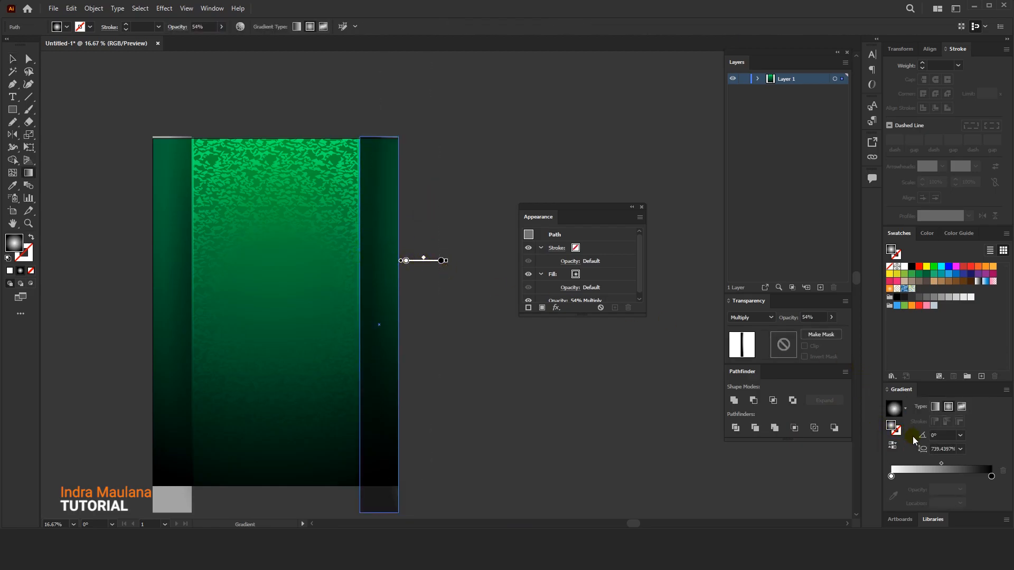
click(891, 448)
mouse_move(420, 258)
mouse_down()
mouse_move(361, 277)
mouse_move(360, 287)
mouse_up()
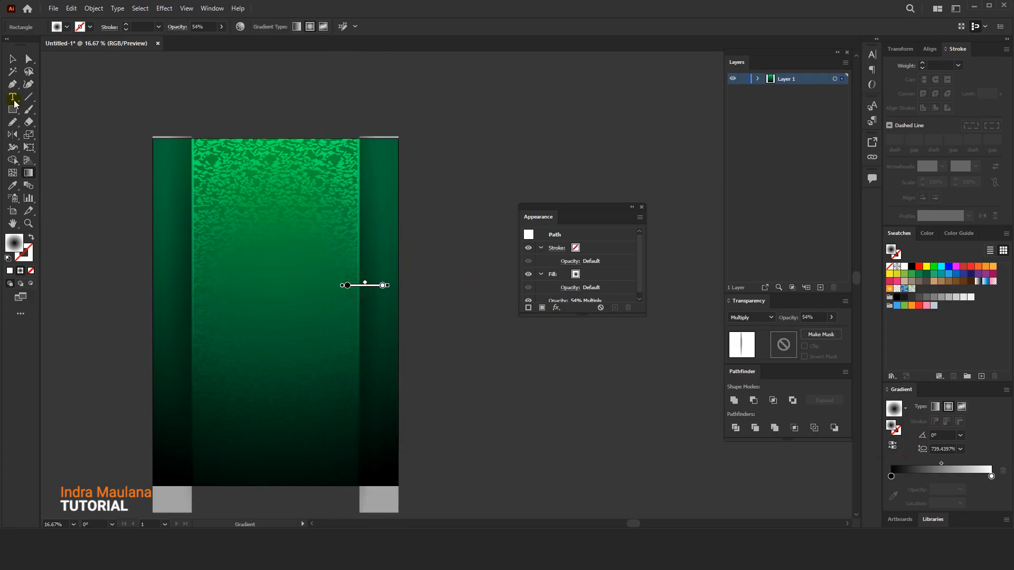
click(14, 58)
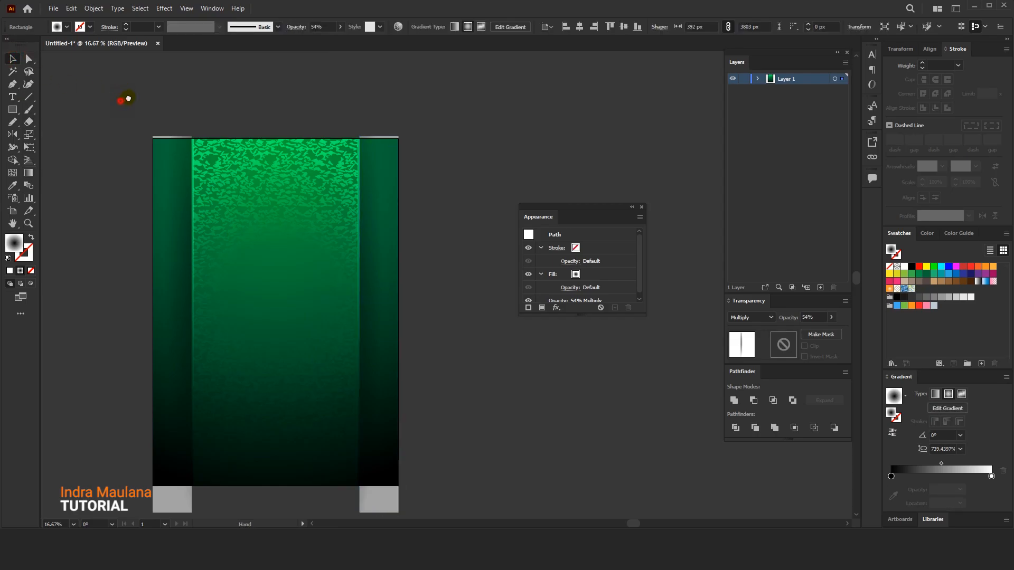
drag(126, 99, 136, 99)
click(137, 101)
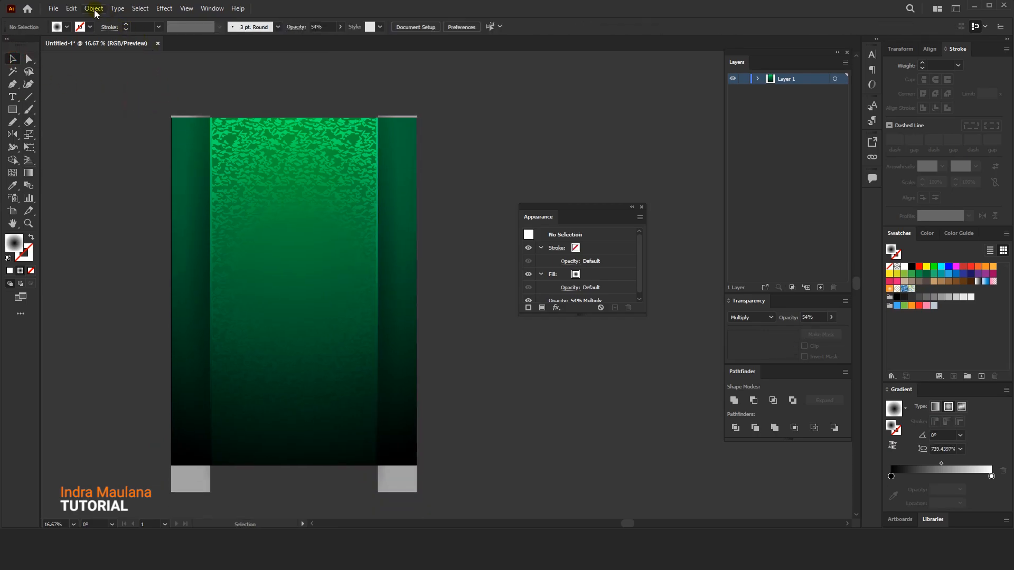
Place the portrait Vibrance 1.png centered on the green panel, scaled to about 1386 × 2215 px
click(53, 8)
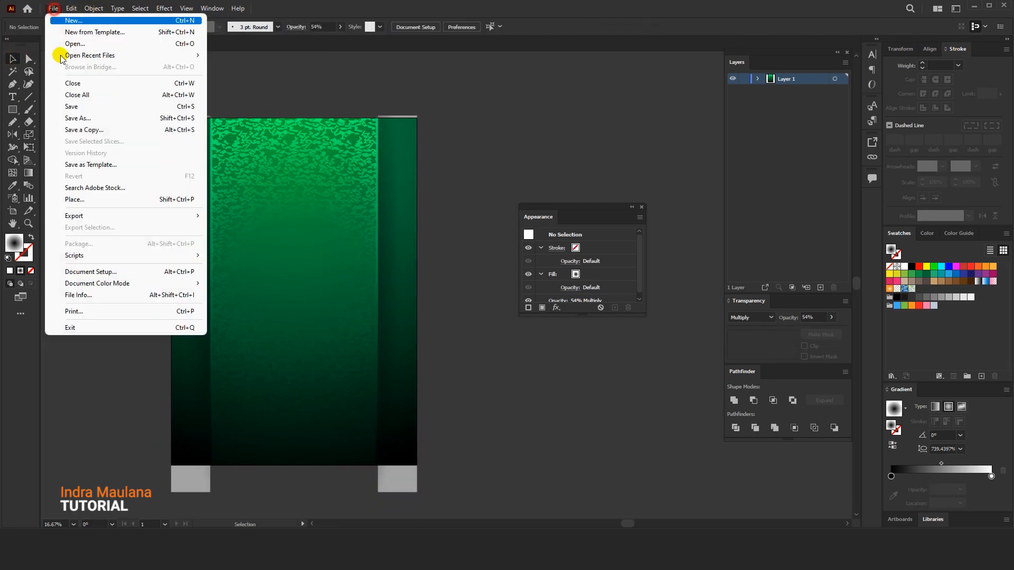
click(81, 201)
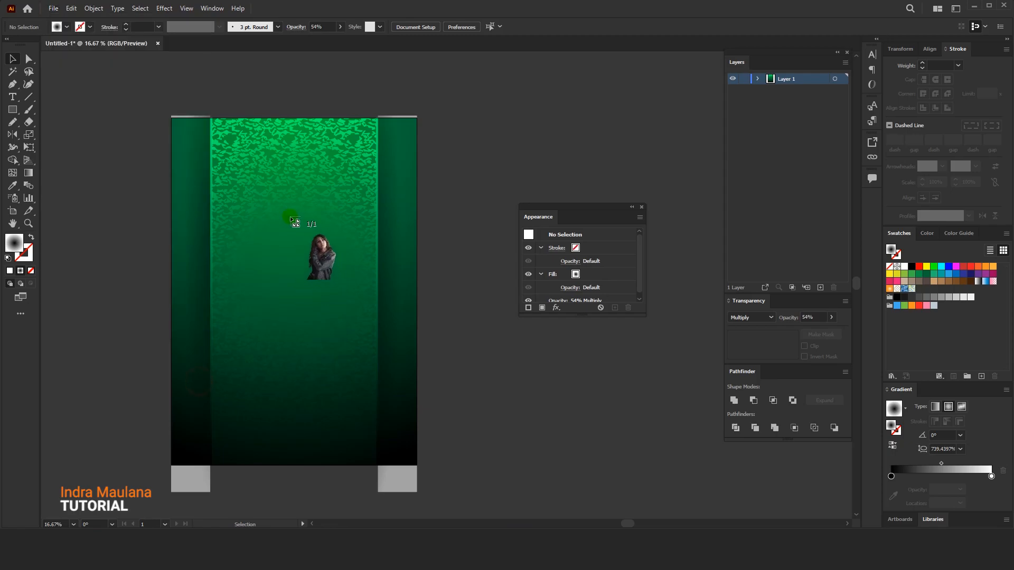
drag(251, 196, 398, 425)
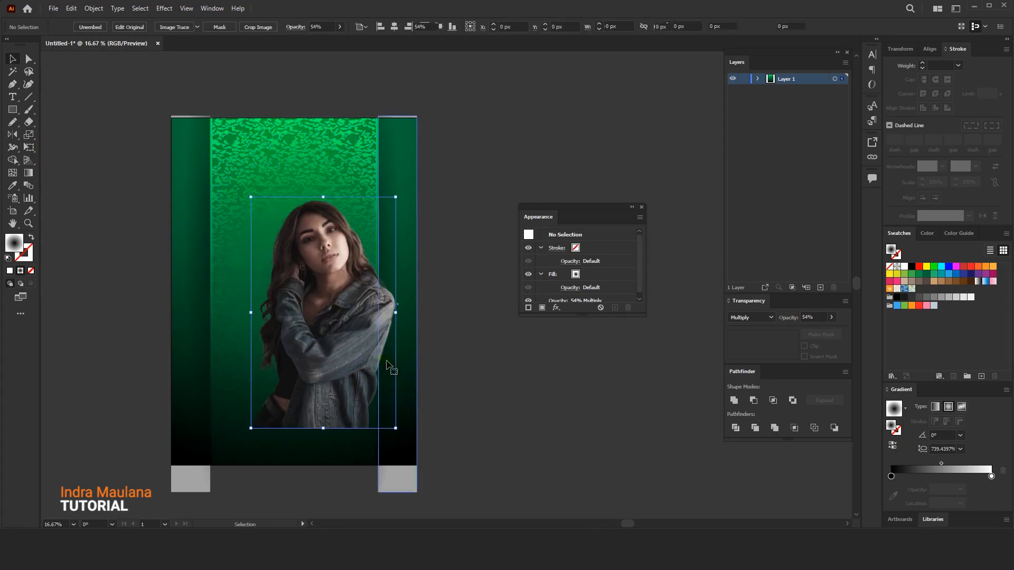
drag(388, 365, 390, 370)
drag(364, 287, 335, 256)
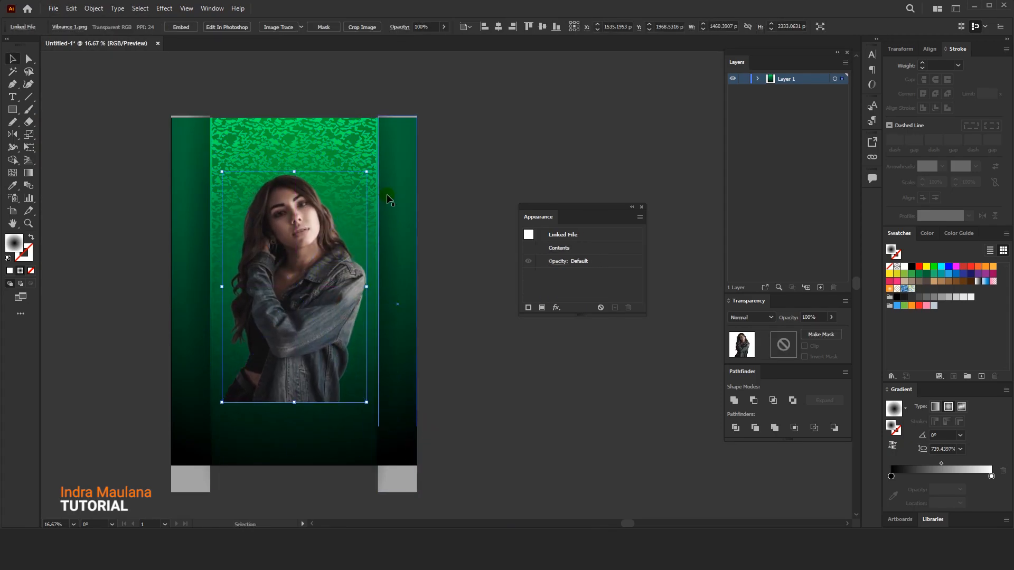
drag(365, 172, 363, 178)
drag(314, 258, 315, 260)
Give the portrait an opacity mask made of a rectangle about 1632 × 2907 px filled with a white-to-black linear gradient
click(786, 338)
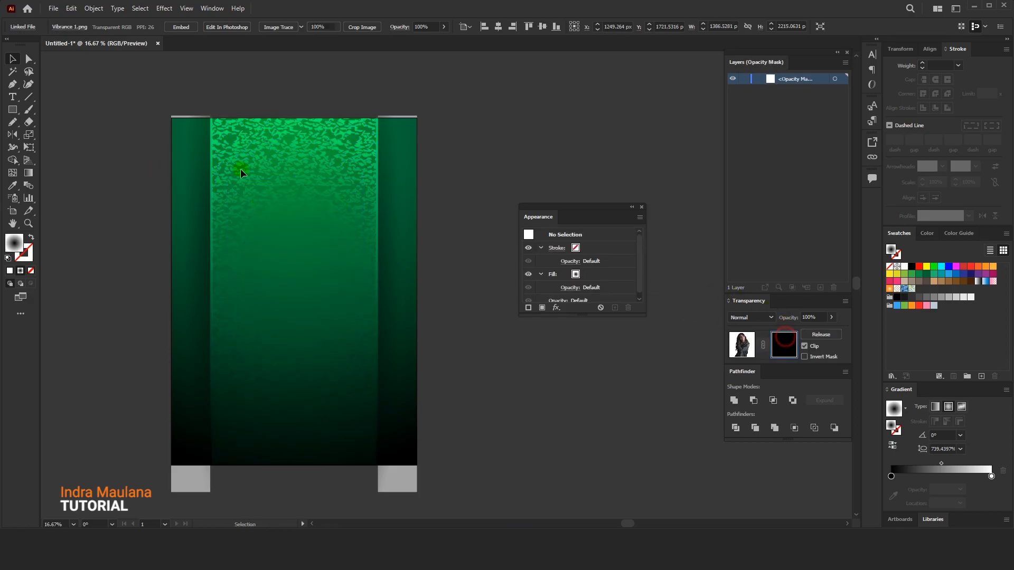
mouse_move(211, 139)
mouse_down()
mouse_move(335, 285)
mouse_move(375, 389)
mouse_move(373, 427)
mouse_up()
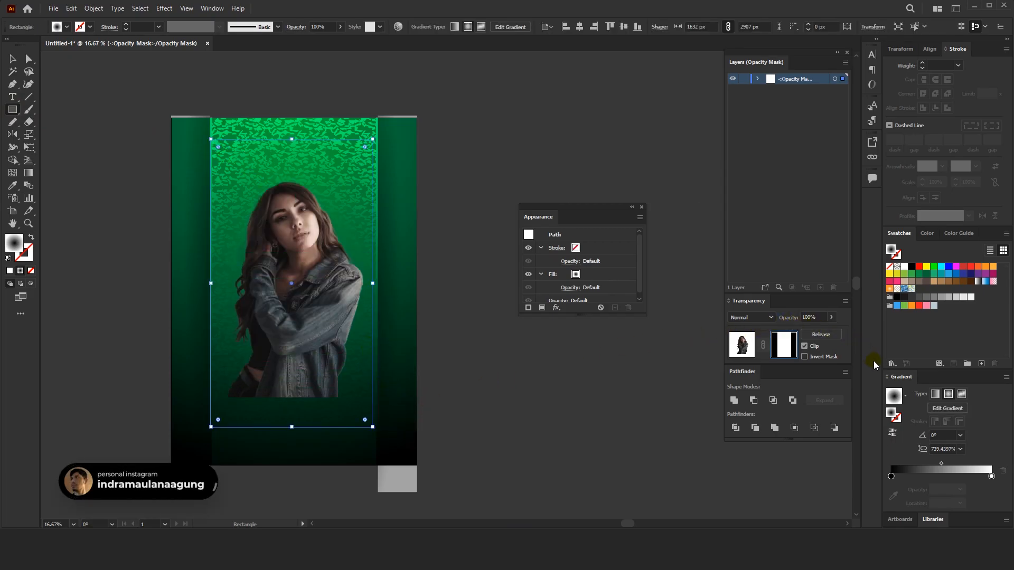
click(905, 395)
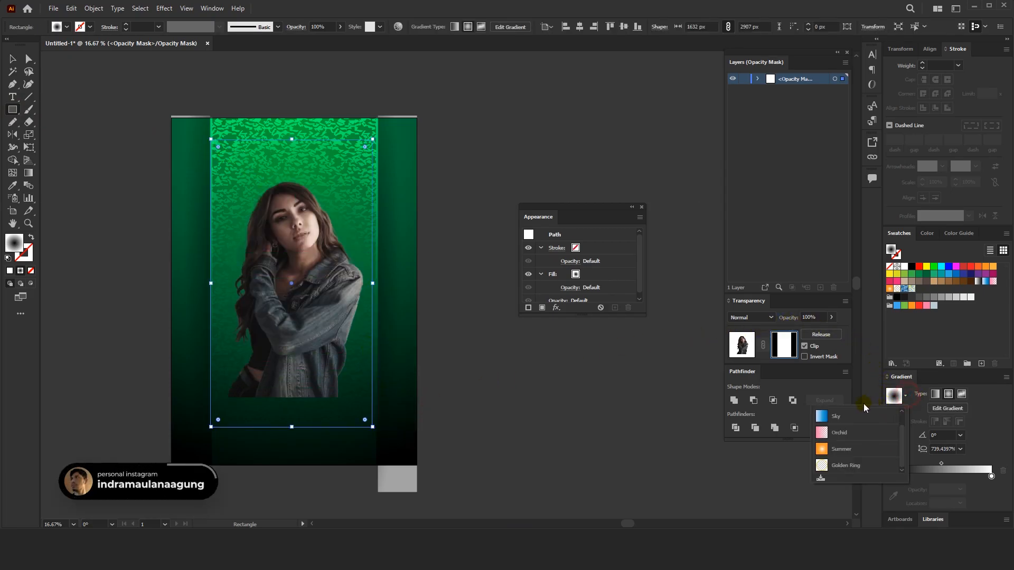
click(843, 417)
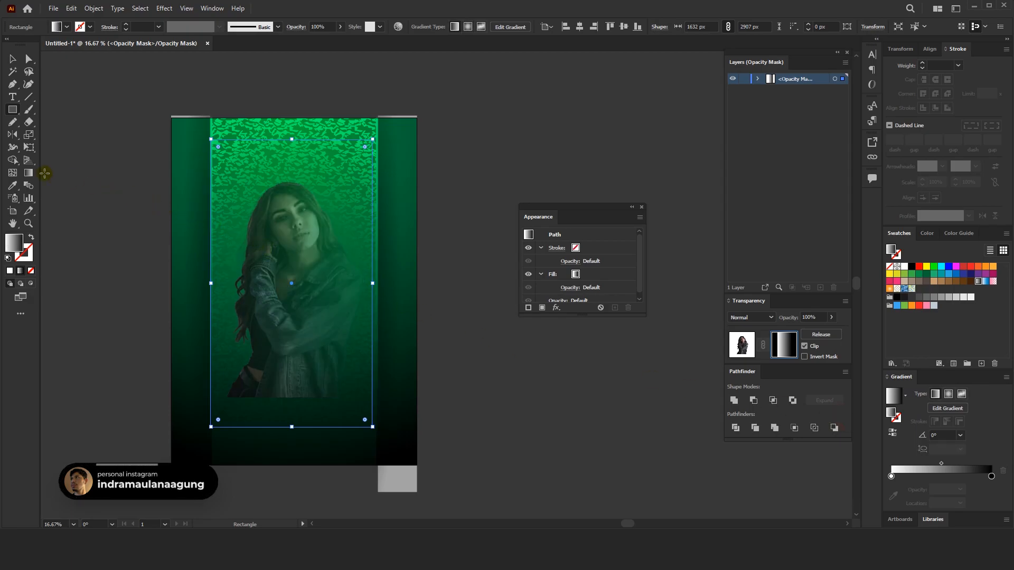
Redirect the mask gradient vertically from the chest to the bottom of the portrait to fade its lower part, and exit mask editing
click(27, 161)
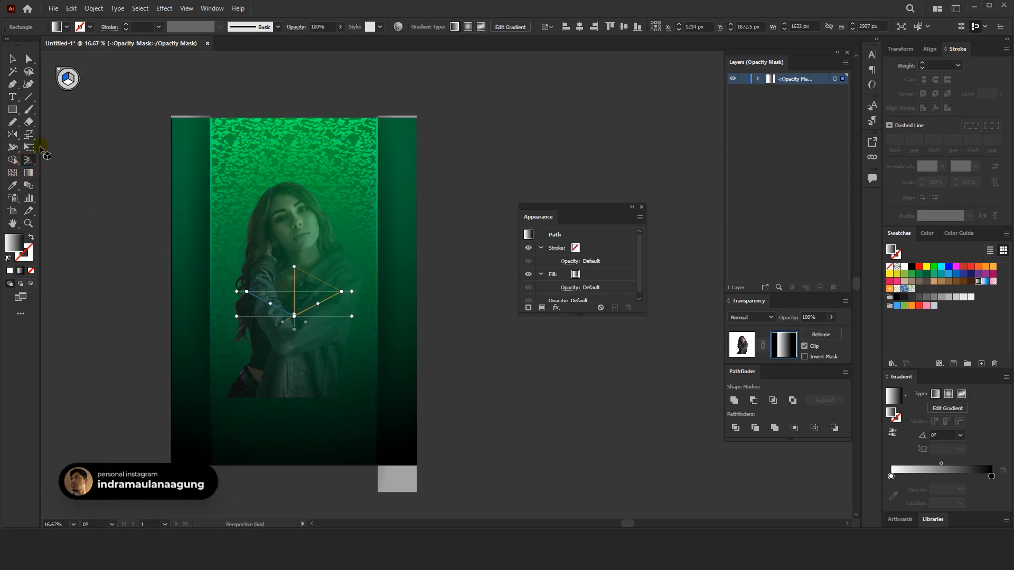
click(57, 70)
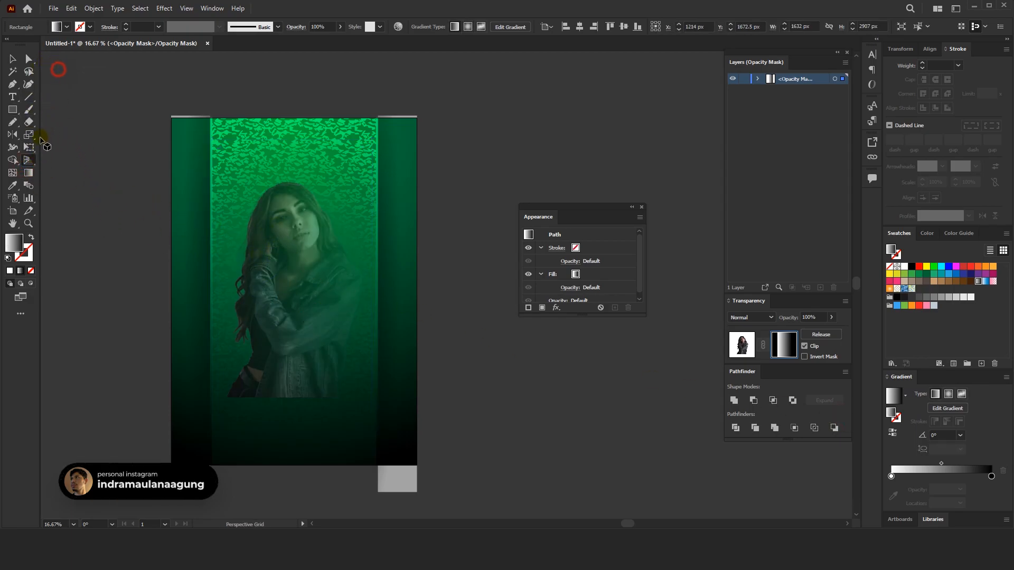
click(29, 173)
drag(294, 210, 304, 344)
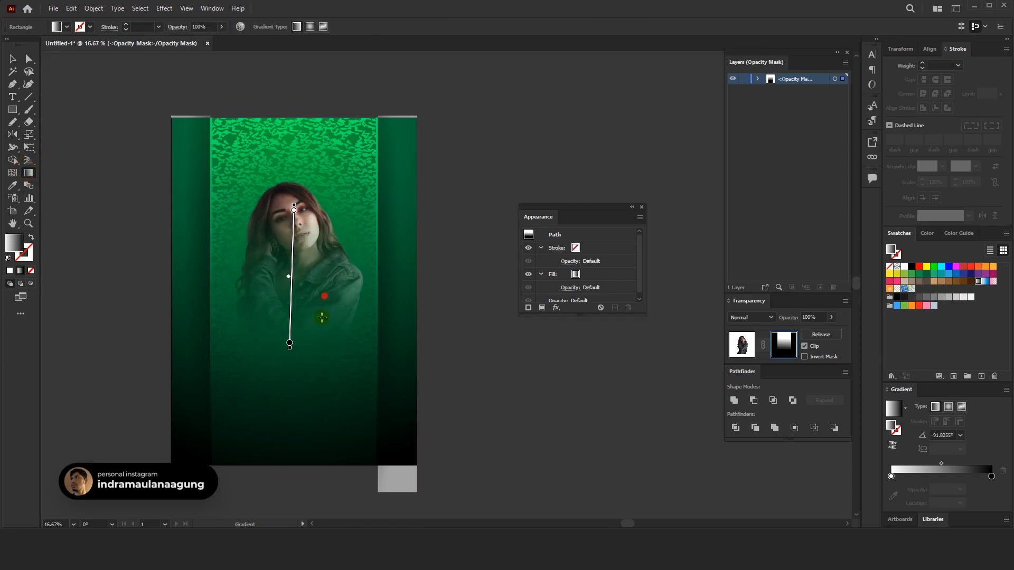
drag(290, 291, 287, 404)
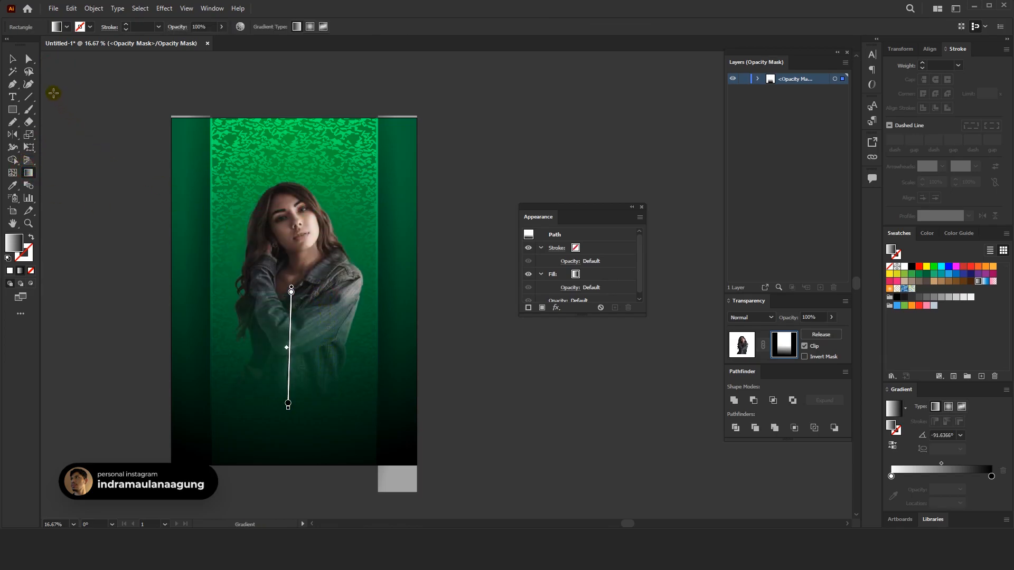
click(15, 61)
click(741, 344)
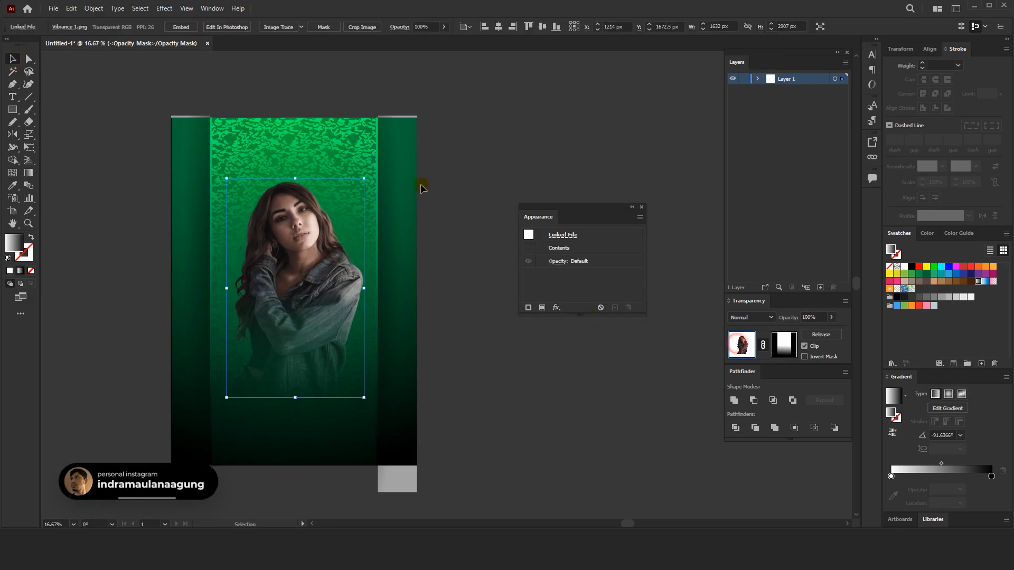
click(425, 166)
click(456, 192)
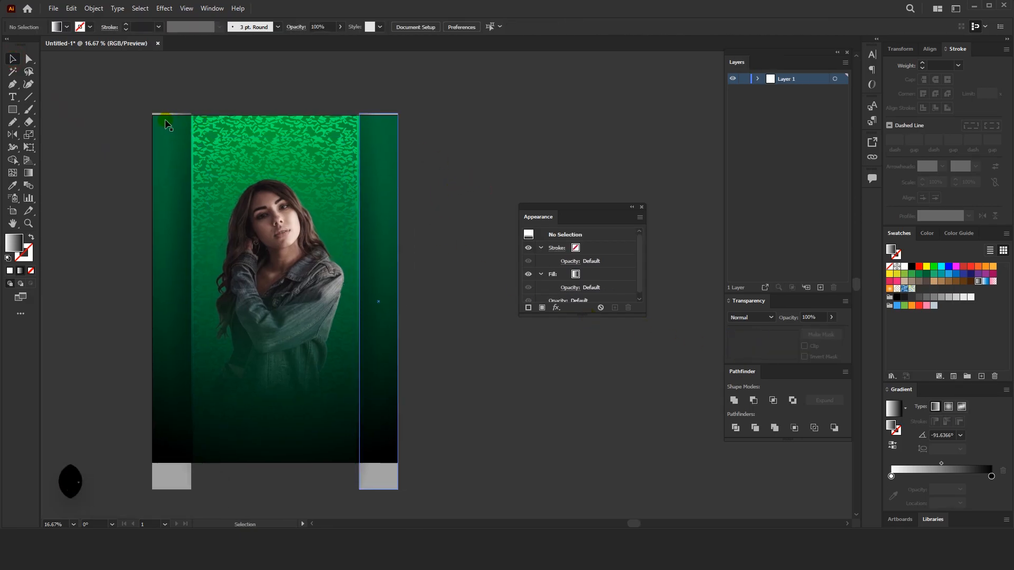
Draw a circle about 376 px wide beside the artboard and fill it with a green-to-black radial gradient
drag(12, 109, 42, 129)
drag(93, 226, 111, 244)
key(v)
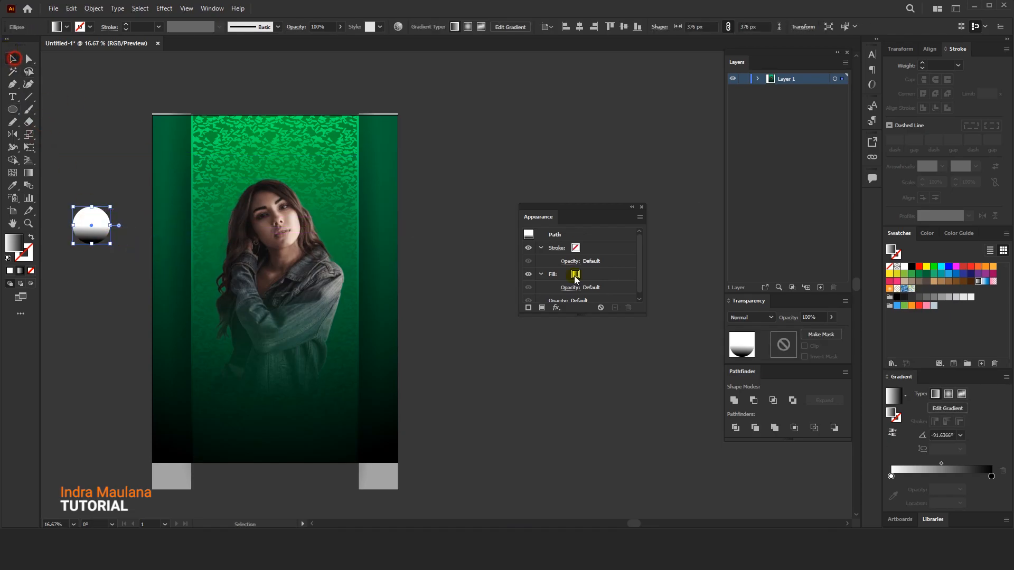
click(949, 394)
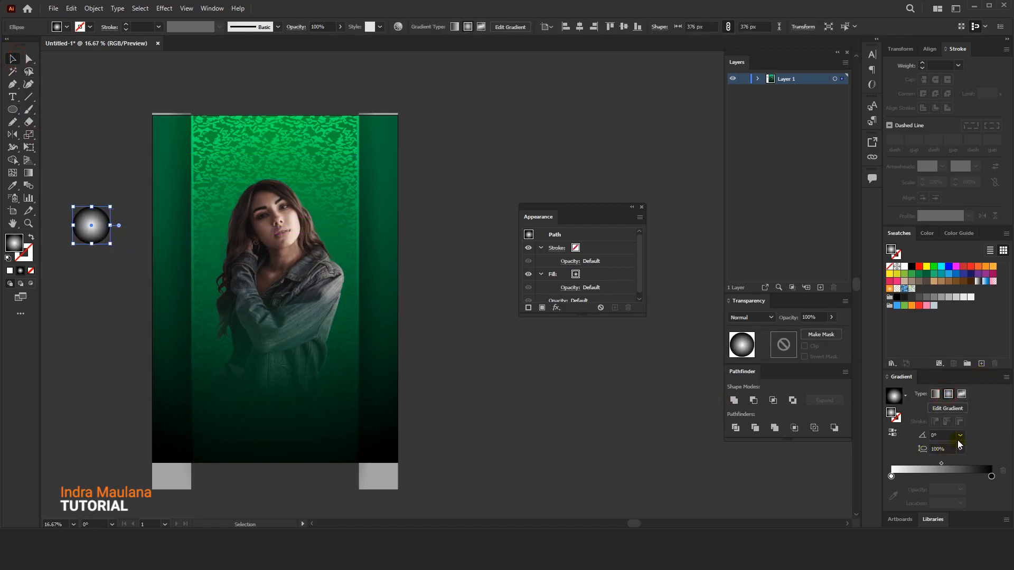
drag(935, 269, 904, 405)
drag(890, 465, 892, 475)
Shift the circle gradient's midpoint to about 31% and set the circle's blending mode to Screen
scroll(206, 239, up, 2)
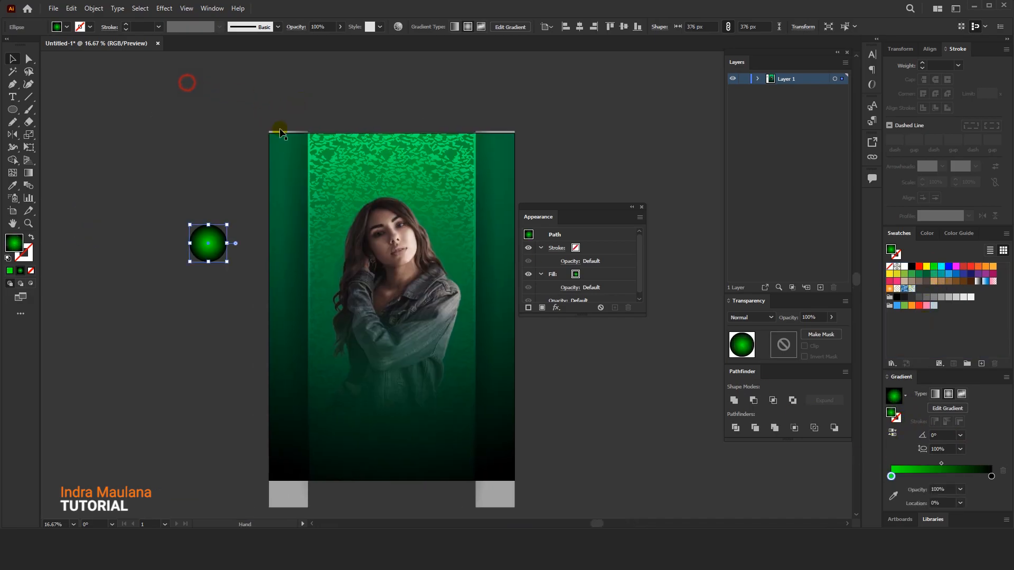
scroll(206, 239, up, 1)
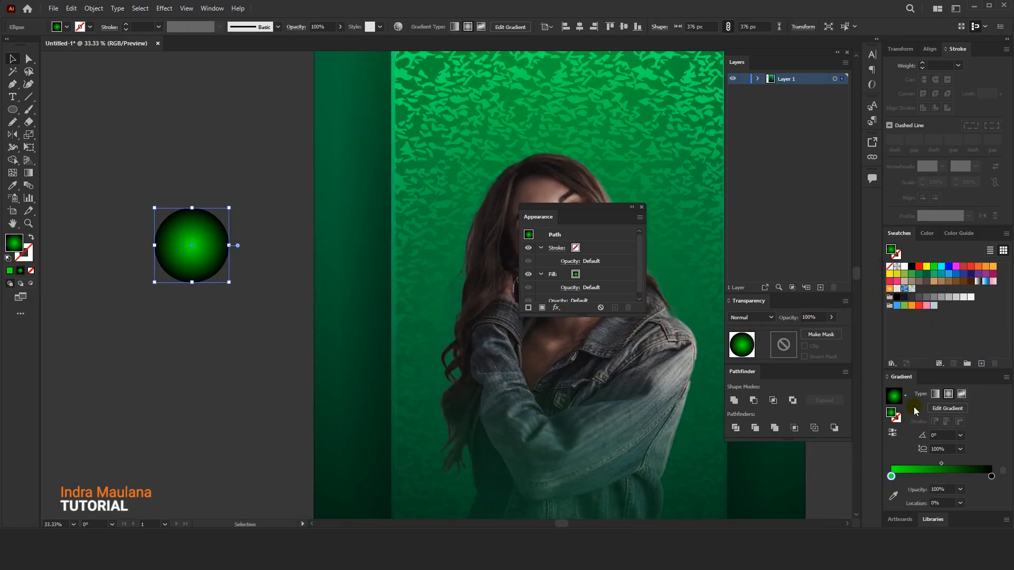
drag(940, 465, 921, 468)
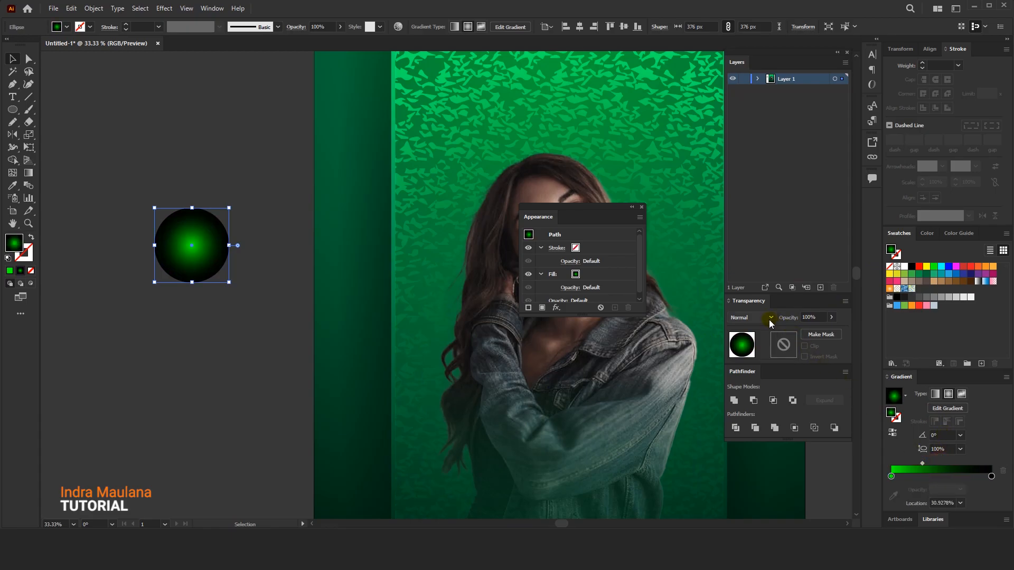
click(751, 318)
click(753, 394)
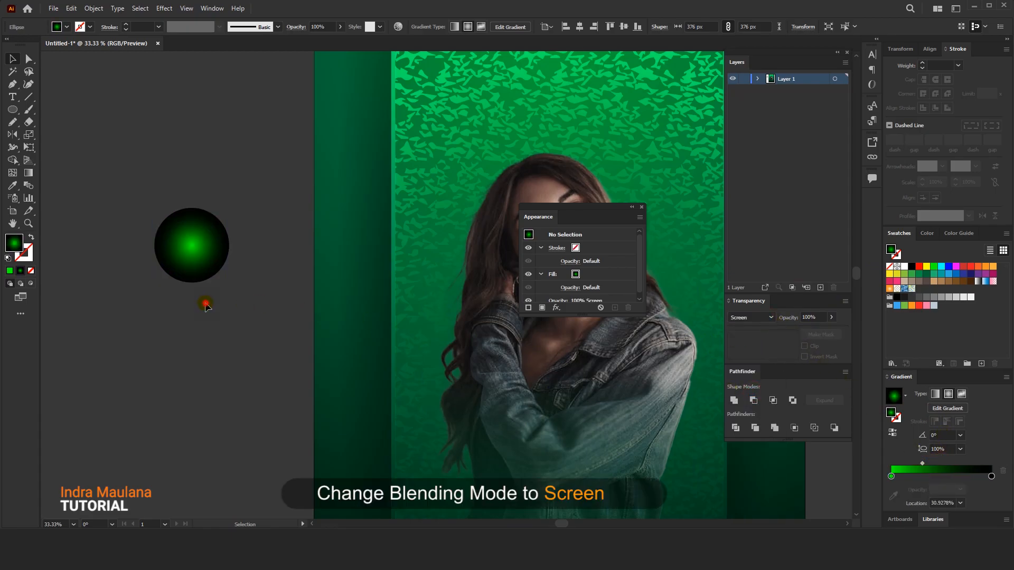
Move the glow circle onto the poster's left side strip and tighten its gradient midpoint to 13%
drag(194, 248, 362, 295)
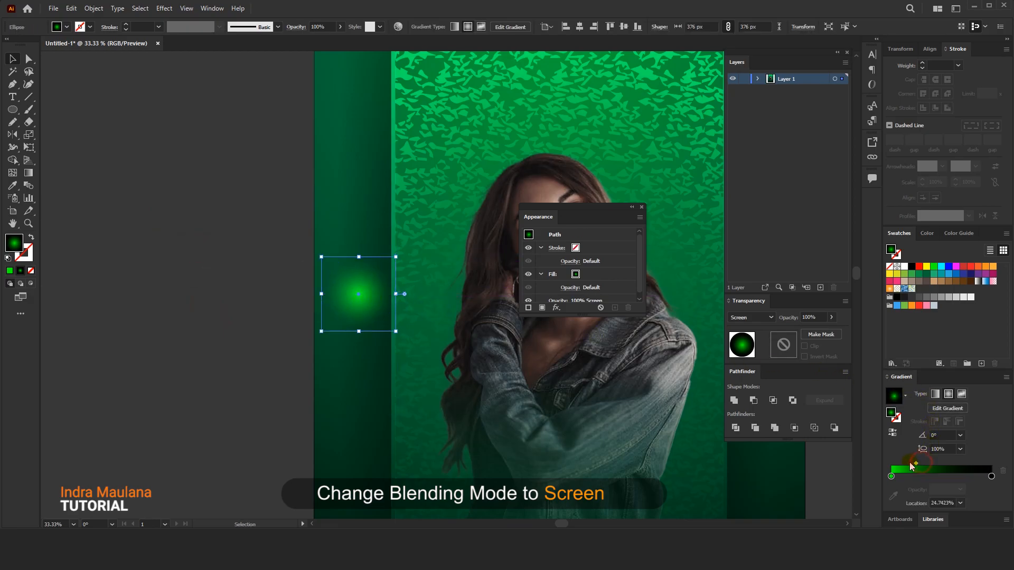
drag(910, 467, 904, 466)
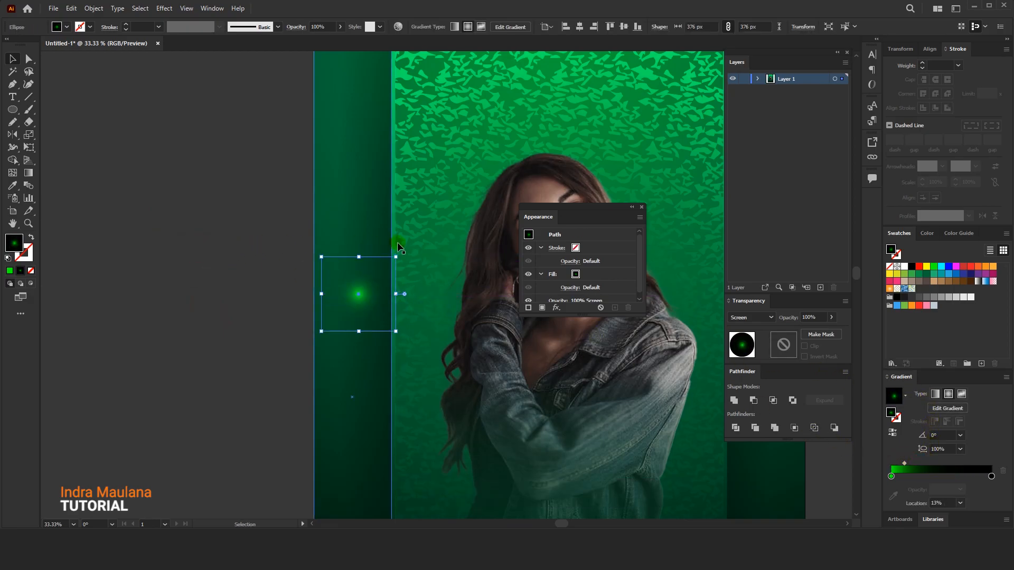
Recolor the glow gradient's center stop white (FFFFFF) and add a second stop beside it, leaving the outer one at about 13%
scroll(396, 242, up, 2)
scroll(294, 407, up, 3)
drag(891, 482, 904, 478)
double_click(895, 477)
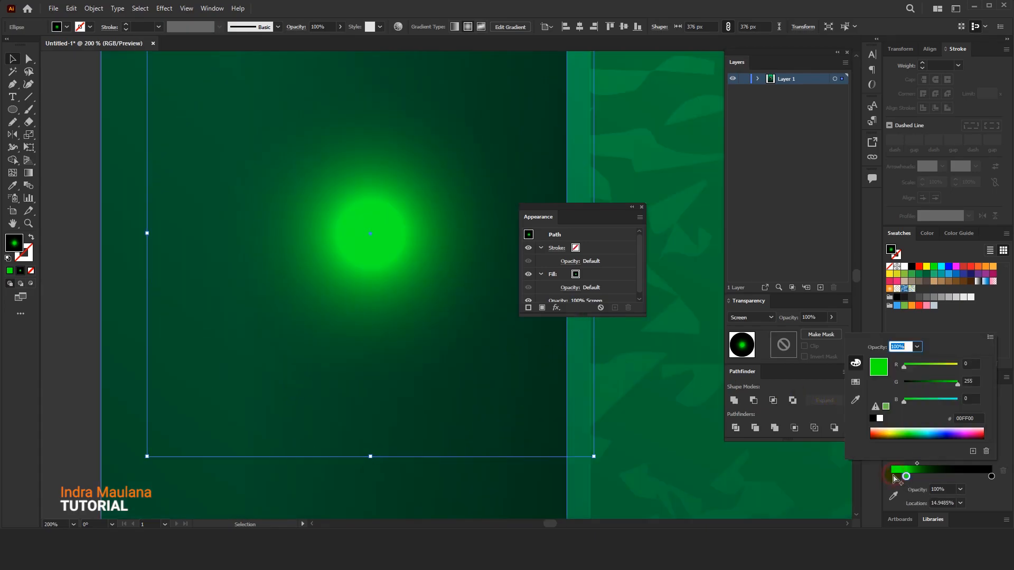
click(880, 418)
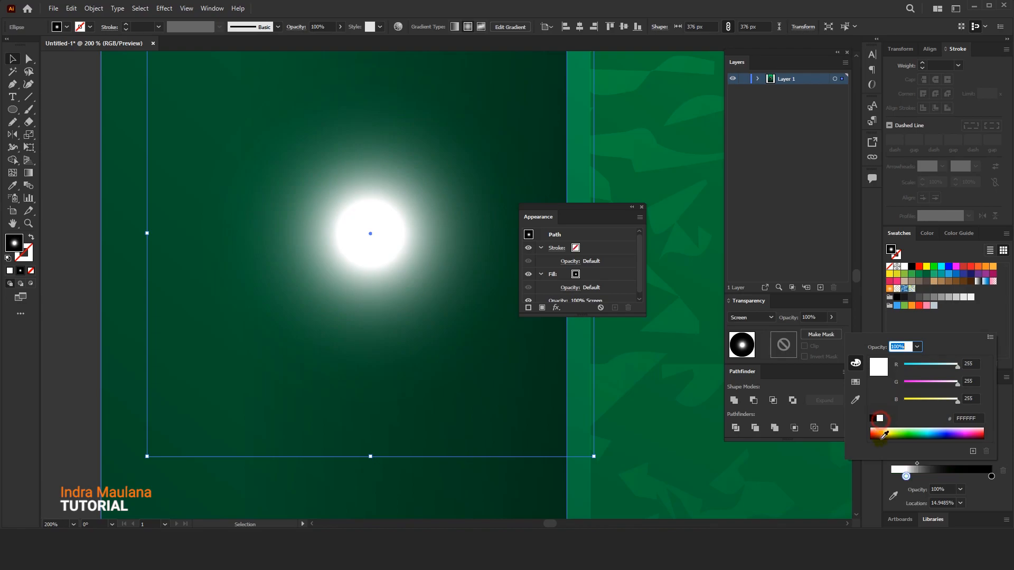
click(895, 482)
drag(900, 481, 898, 481)
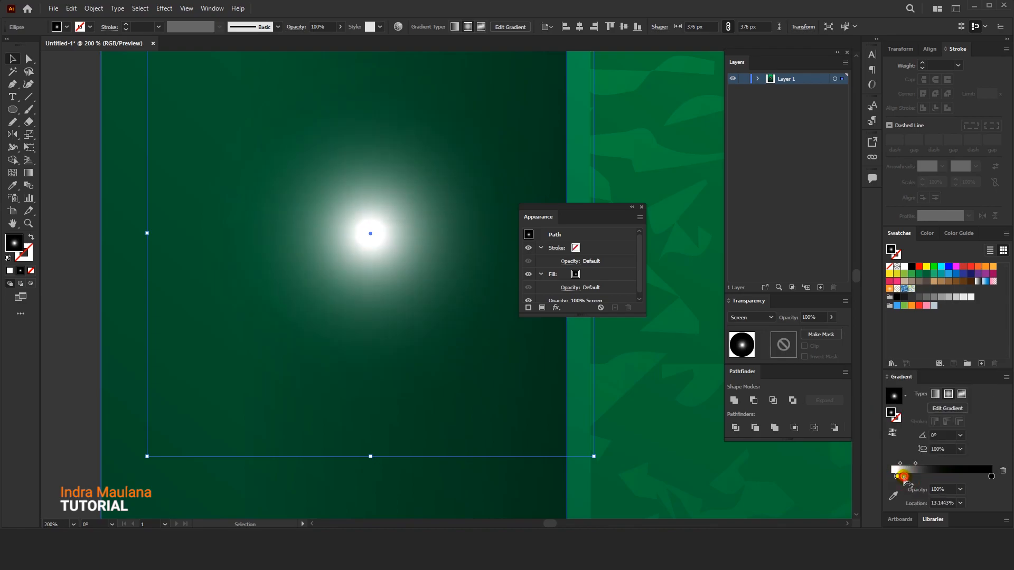
Color the glow gradient's second stop green and slide it closer to the white center, to about 6.44%
double_click(905, 476)
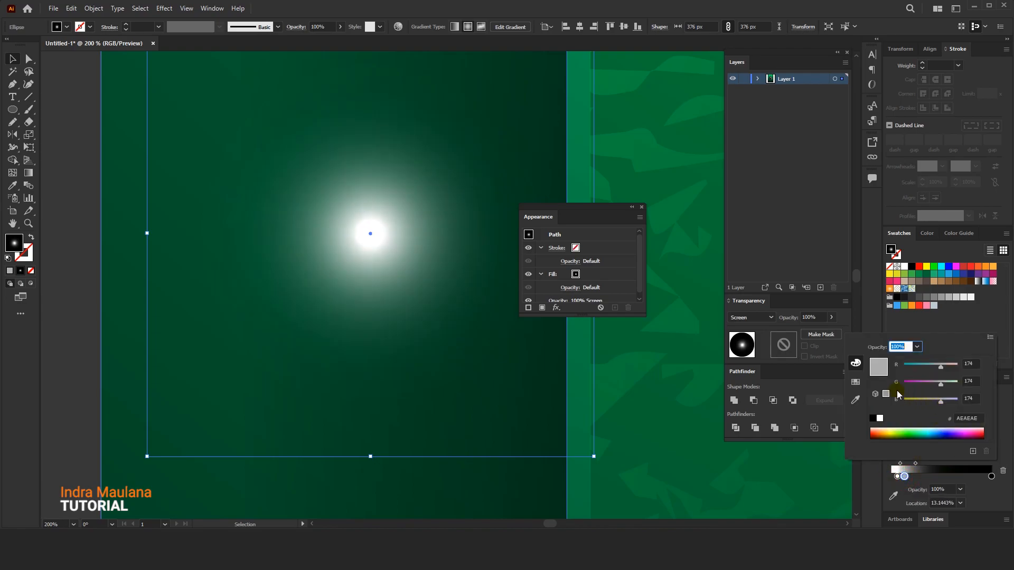
click(855, 382)
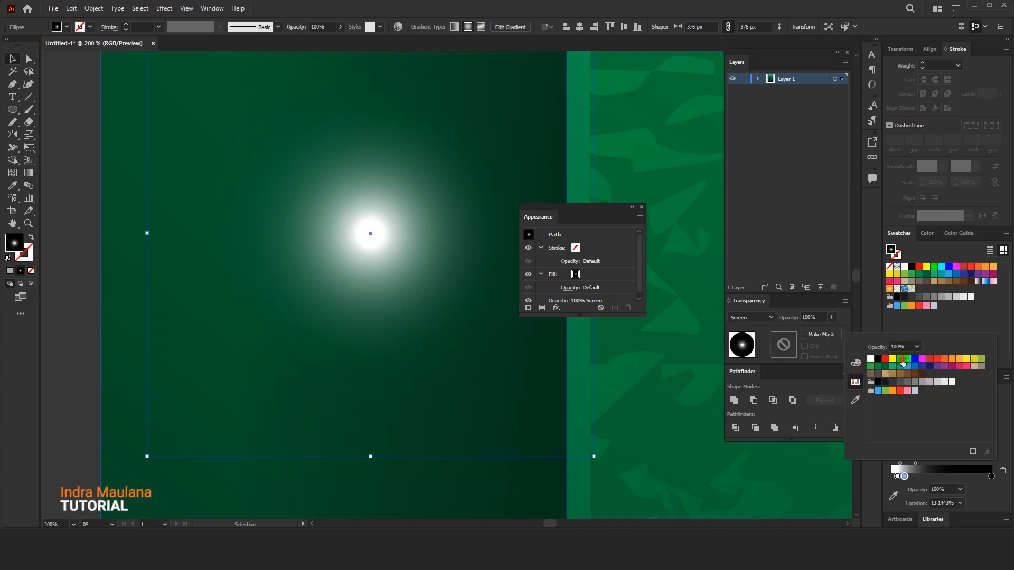
click(901, 359)
click(899, 477)
drag(898, 481, 897, 479)
Scale the glow circle down to about 122 px on the left side strip and reselect it
scroll(268, 272, down, 3)
click(168, 239)
click(288, 259)
drag(384, 181, 336, 229)
click(197, 261)
scroll(169, 262, right, 2)
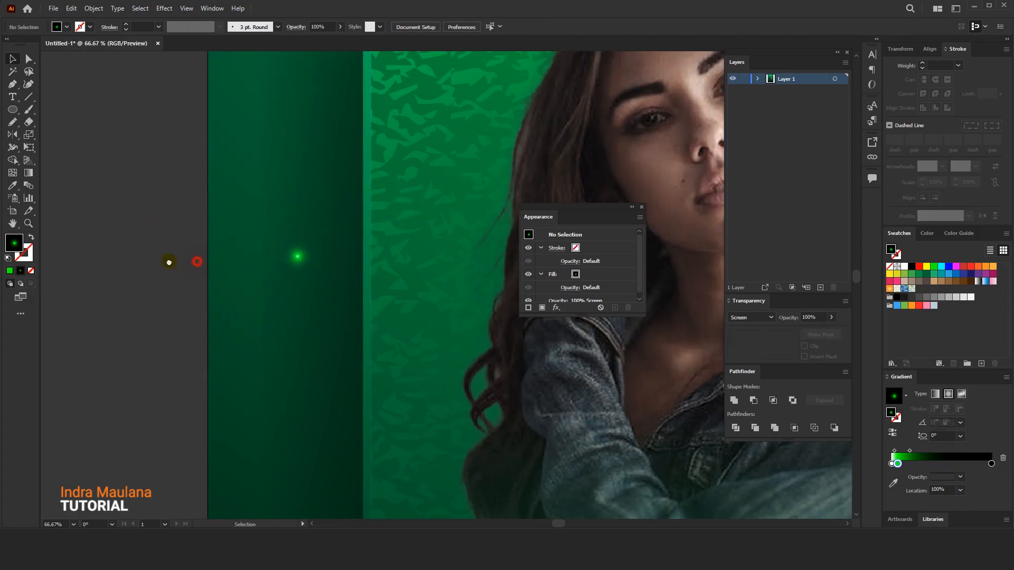
click(297, 256)
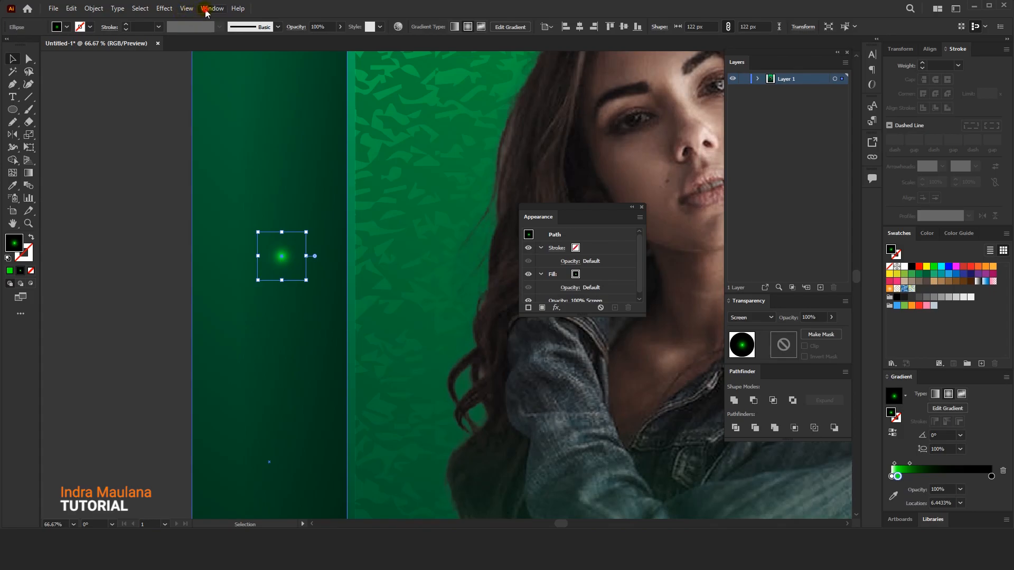
Save the green glow circle as a new dynamic Movie Clip symbol with the name New Symbol
click(212, 8)
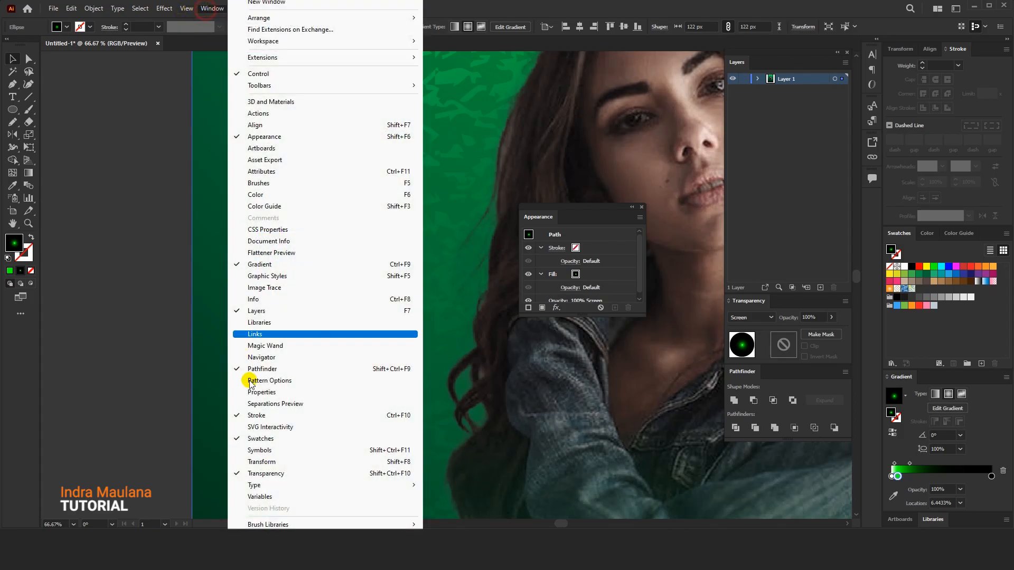
click(264, 450)
drag(281, 257, 491, 420)
click(503, 358)
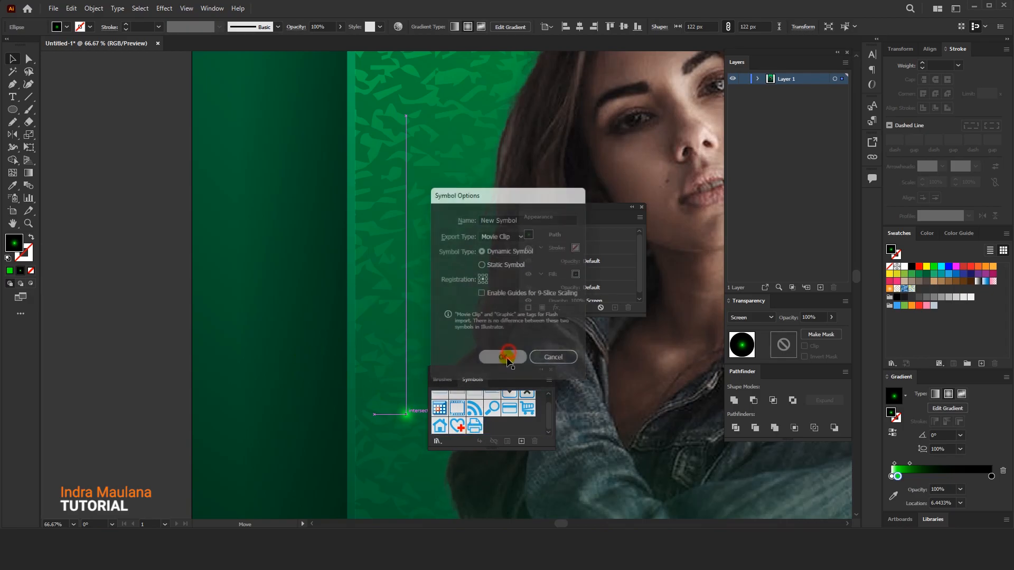
Spray glow symbol instances along both sides of the portrait and above the head with the Symbol Sprayer
scroll(336, 336, down, 3)
drag(337, 336, 130, 265)
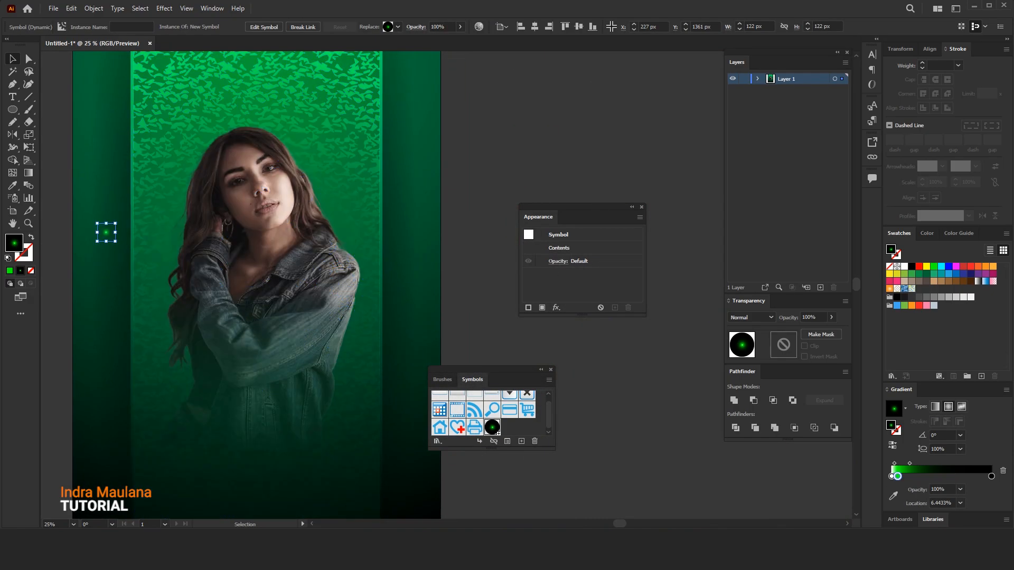
click(13, 199)
mouse_move(164, 308)
mouse_down()
mouse_move(139, 228)
mouse_move(167, 167)
mouse_up()
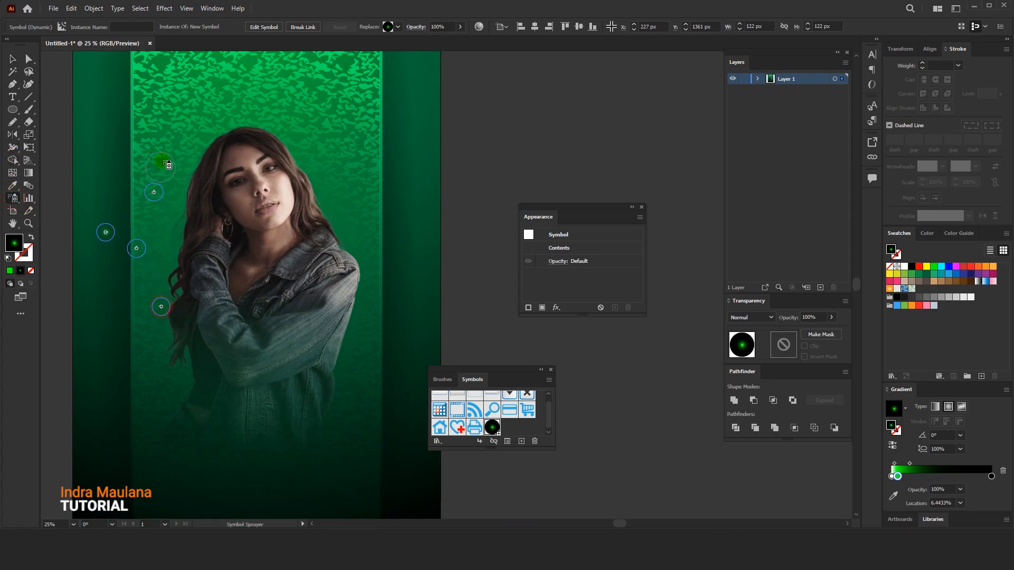
mouse_move(328, 169)
mouse_down()
mouse_move(384, 321)
mouse_move(374, 368)
mouse_move(336, 402)
mouse_move(351, 355)
mouse_move(349, 205)
mouse_up()
Spray more glow particles over the side strips, the upper panel and below the portrait
key(ctrl+minus)
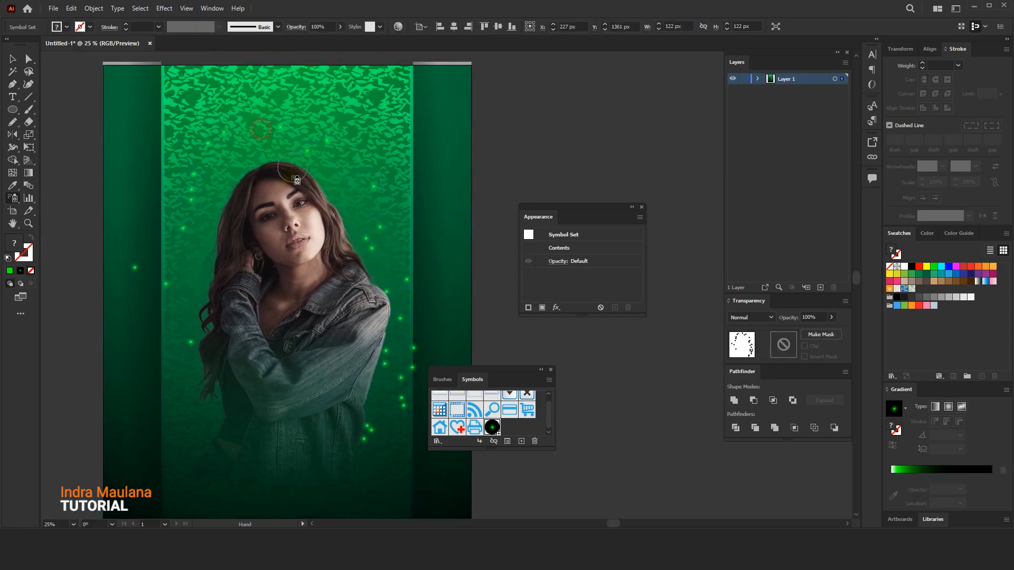
drag(235, 233, 222, 266)
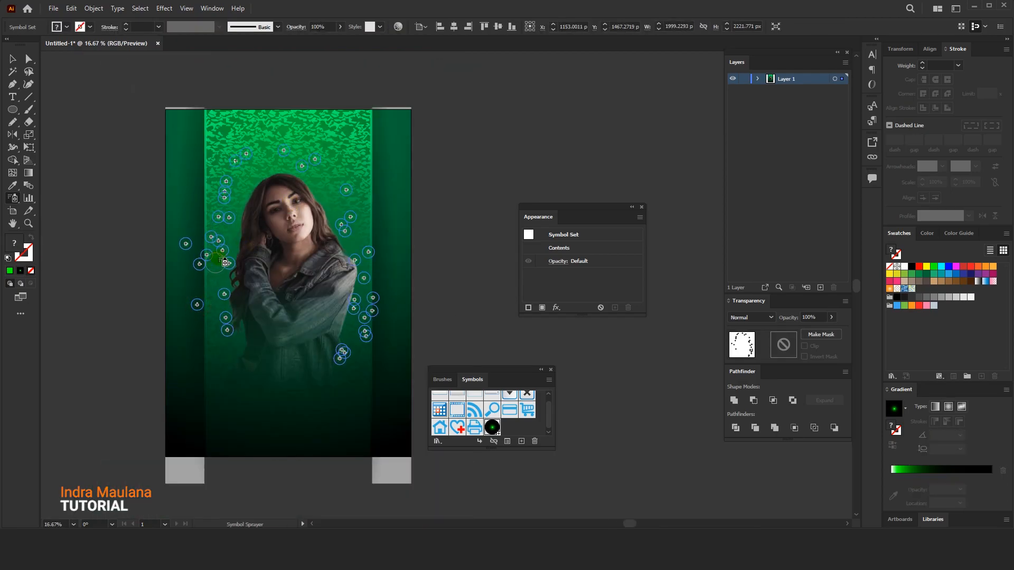
mouse_move(222, 232)
mouse_down()
mouse_move(345, 178)
mouse_move(339, 139)
mouse_move(373, 175)
mouse_move(371, 255)
mouse_move(386, 291)
mouse_move(405, 236)
mouse_up()
mouse_move(350, 379)
mouse_down()
mouse_move(190, 341)
mouse_move(191, 357)
mouse_move(217, 356)
mouse_move(205, 239)
mouse_up()
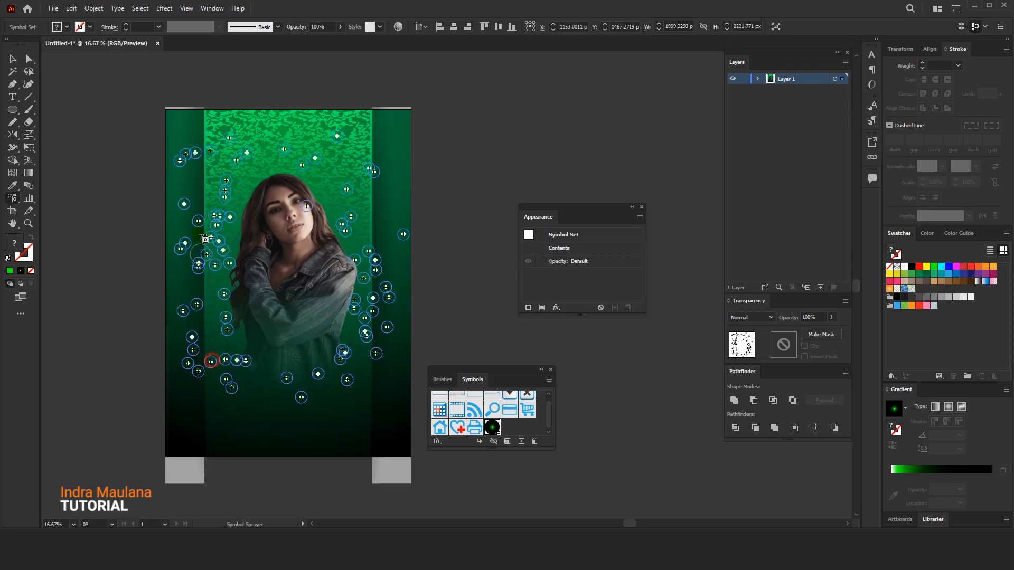
mouse_move(241, 341)
mouse_down()
mouse_move(303, 373)
mouse_move(331, 339)
mouse_move(298, 346)
mouse_move(362, 311)
mouse_move(386, 184)
mouse_move(390, 255)
mouse_up()
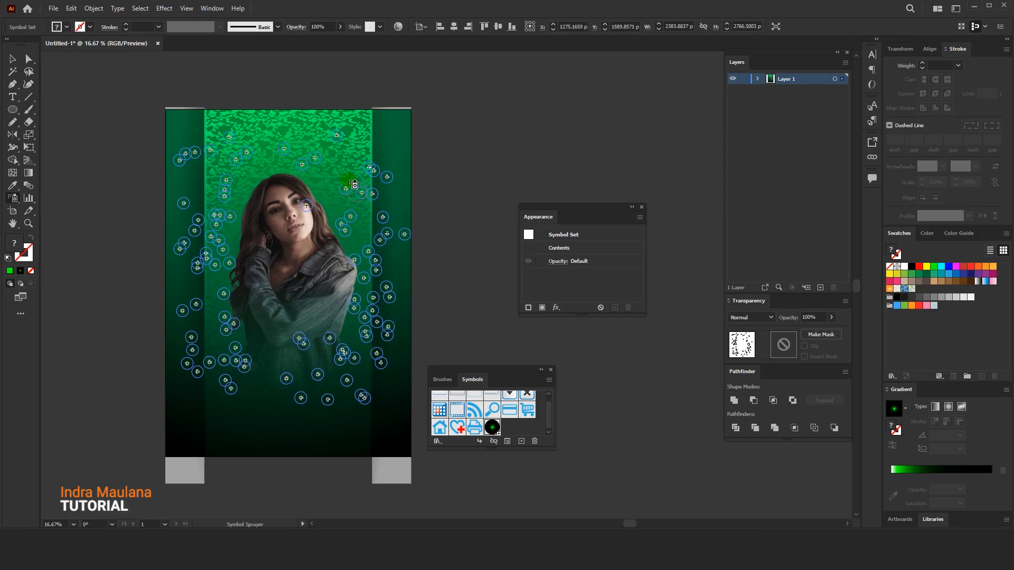
drag(380, 140, 379, 203)
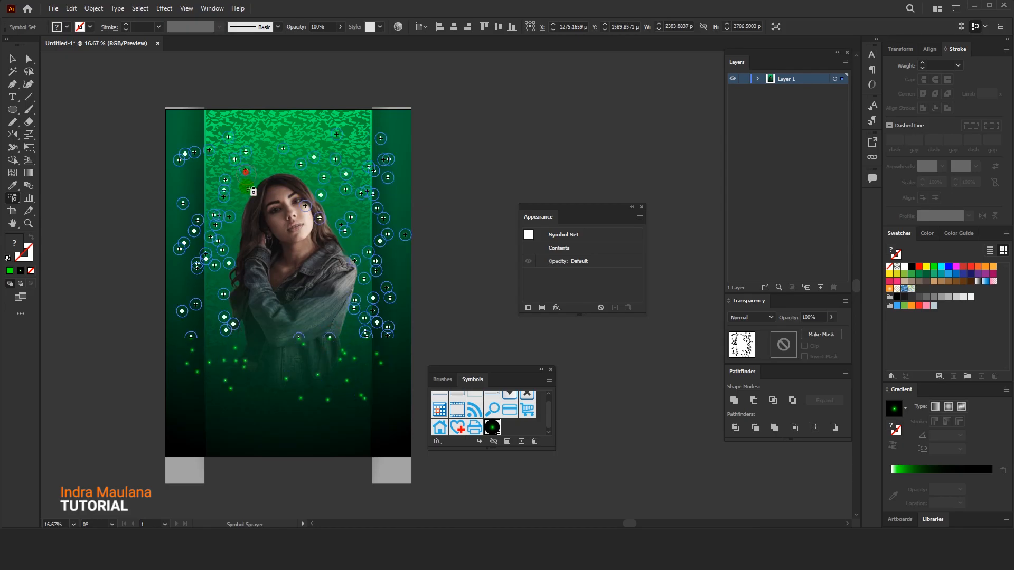
Add dense clusters of glow particles beside the portrait's lower body, on both sides
click(15, 200)
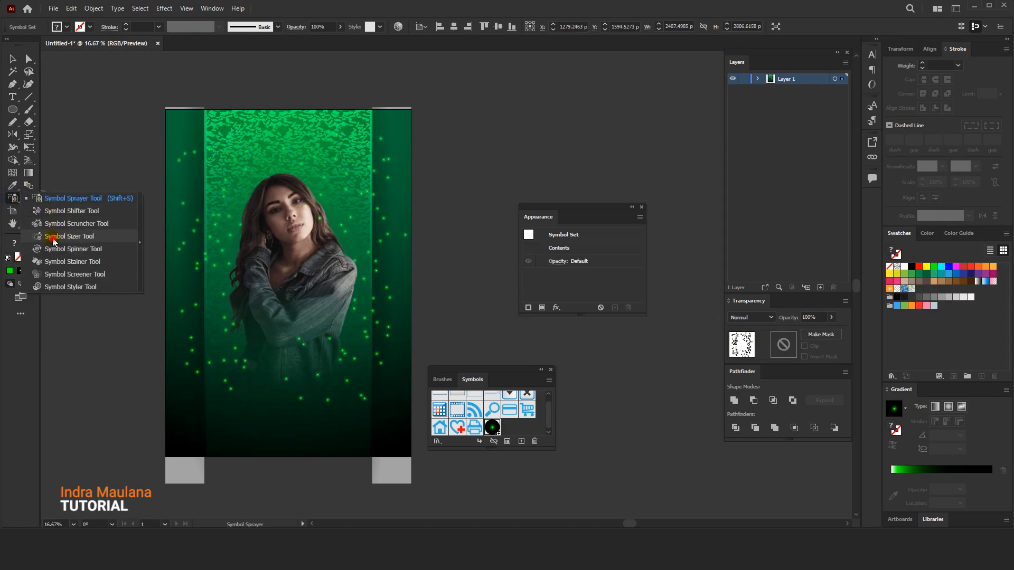
click(53, 237)
drag(225, 363, 251, 375)
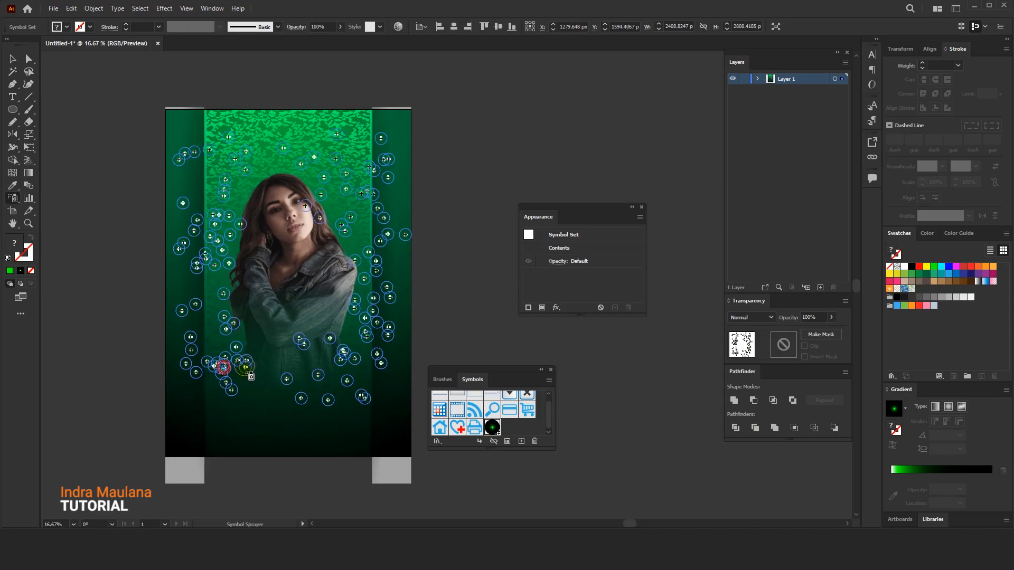
mouse_move(211, 322)
mouse_down()
mouse_move(228, 355)
mouse_move(328, 388)
mouse_move(358, 368)
mouse_move(340, 374)
mouse_move(355, 363)
mouse_move(367, 309)
mouse_up()
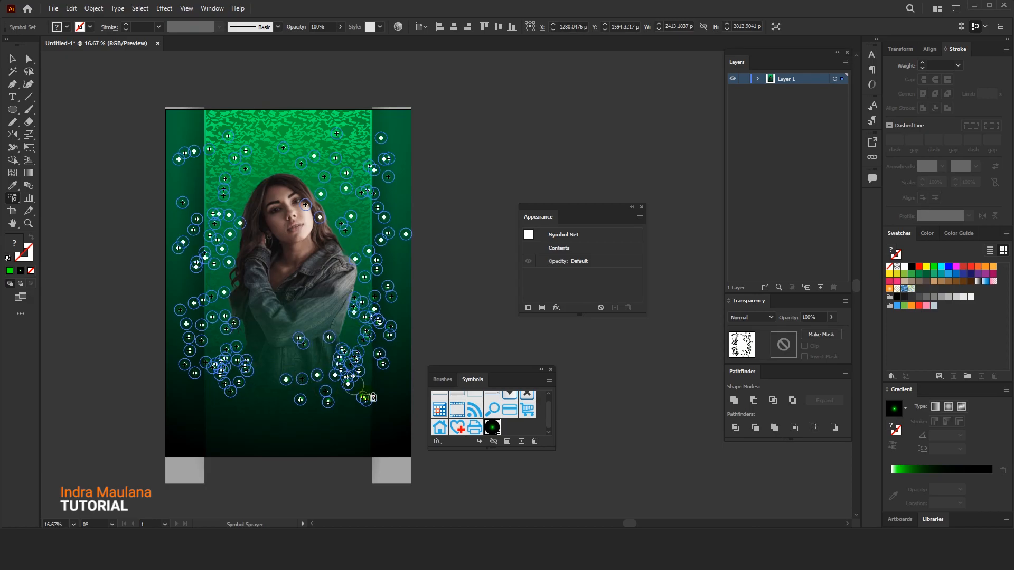
drag(365, 396, 365, 397)
Shrink the particles around the portrait's lower half with the Symbol Sizer and enlarge those around the upper half
drag(16, 199, 61, 239)
mouse_move(226, 366)
mouse_down()
mouse_move(208, 360)
mouse_move(246, 345)
mouse_move(209, 352)
mouse_up()
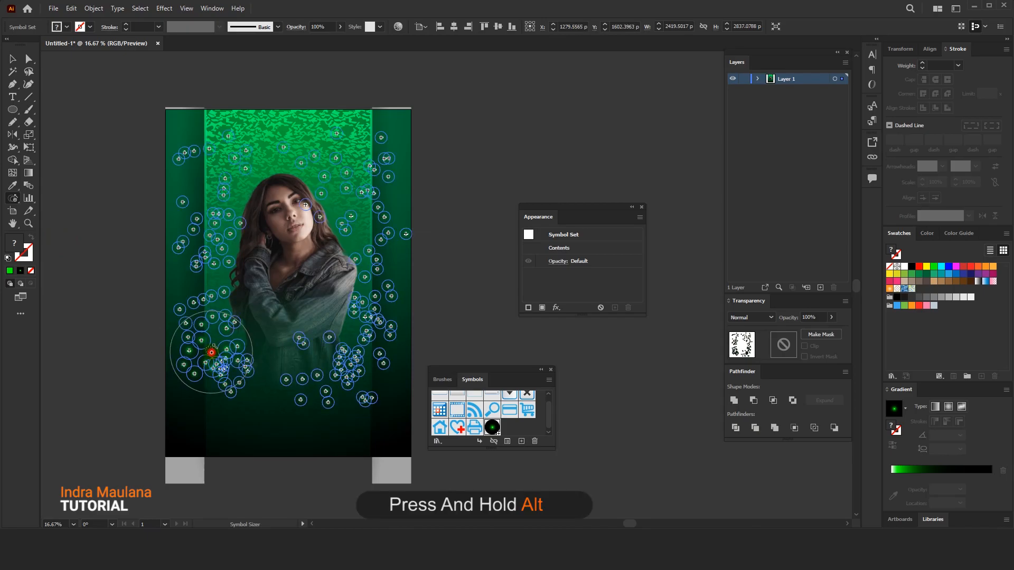
click(209, 315)
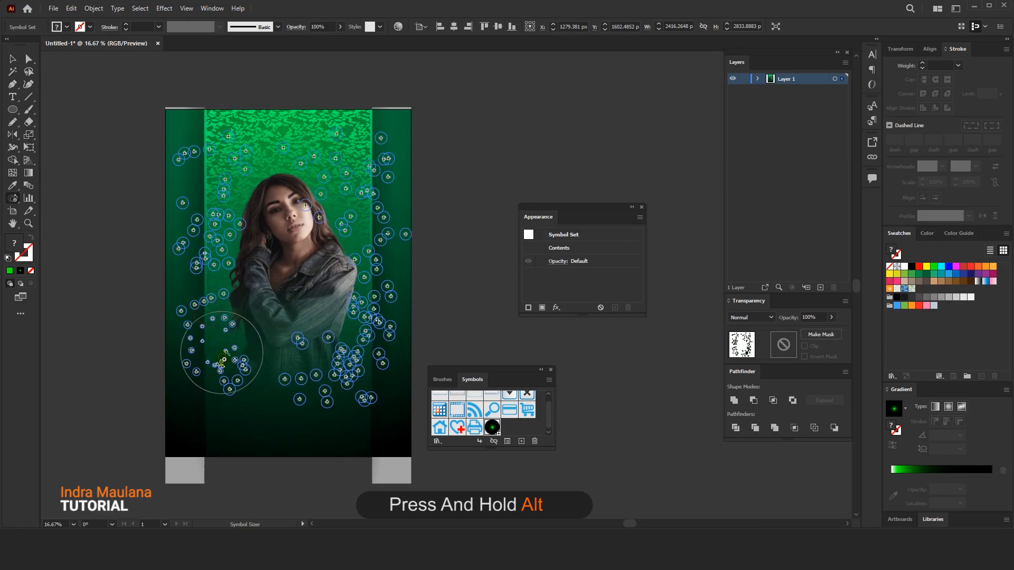
click(241, 369)
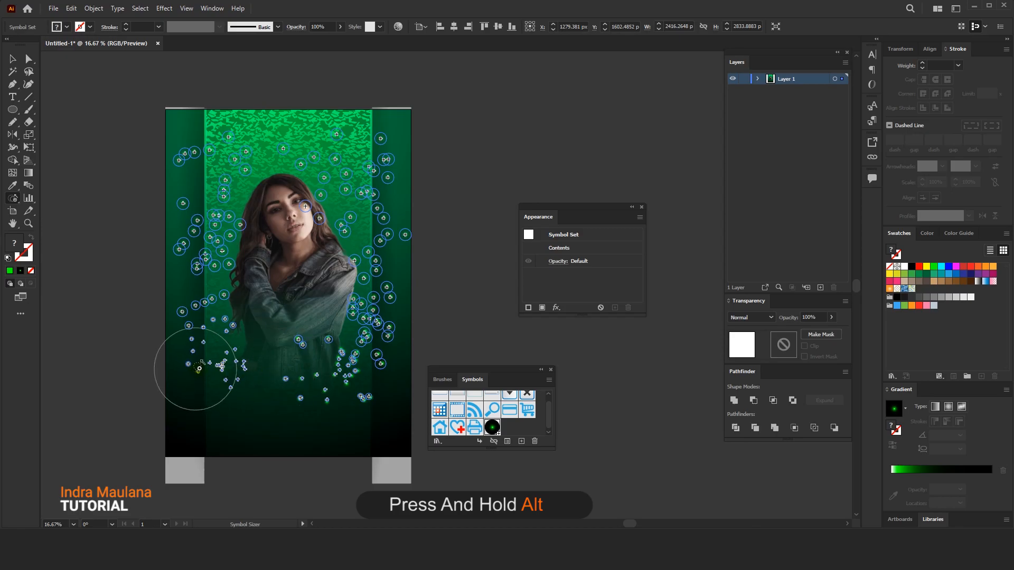
click(382, 364)
mouse_move(348, 366)
mouse_down()
mouse_move(376, 306)
mouse_move(382, 258)
mouse_move(379, 347)
mouse_move(389, 243)
mouse_move(328, 253)
mouse_up()
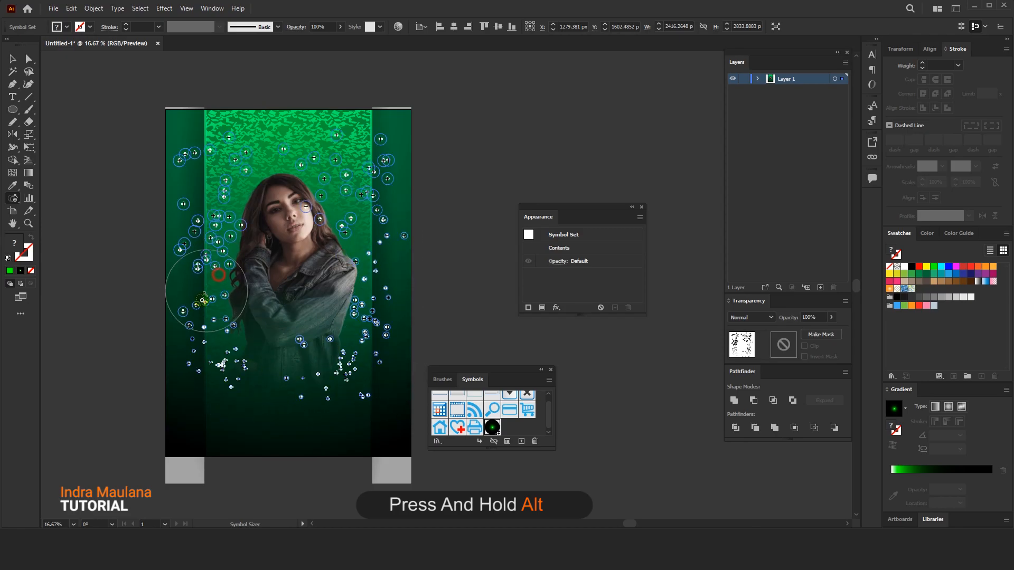
mouse_move(221, 273)
mouse_down()
mouse_move(211, 211)
mouse_move(365, 179)
mouse_move(351, 170)
mouse_move(347, 141)
mouse_move(380, 159)
mouse_up()
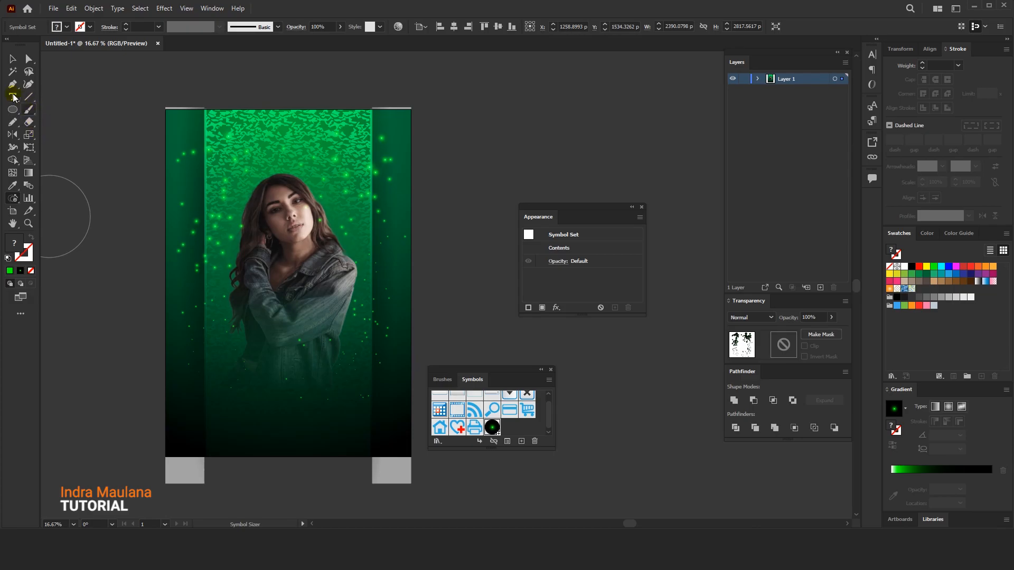
Spray additional tiny particles in an arc beside and below the portrait's lower body
mouse_move(14, 198)
mouse_down()
mouse_move(58, 211)
mouse_move(50, 197)
mouse_up()
drag(231, 416, 236, 393)
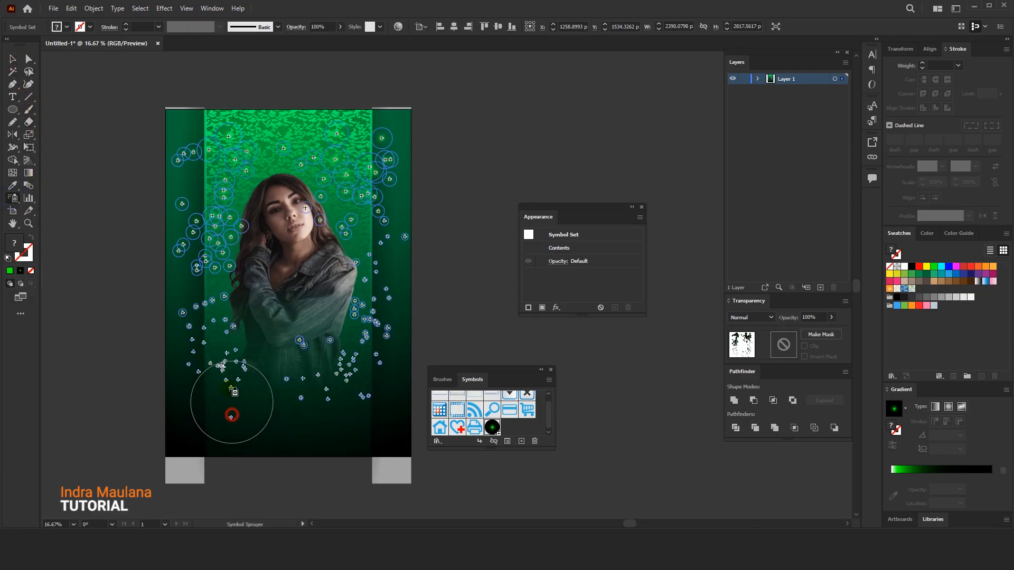
mouse_move(212, 344)
mouse_down()
mouse_move(208, 352)
mouse_move(251, 398)
mouse_move(275, 412)
mouse_move(276, 390)
mouse_up()
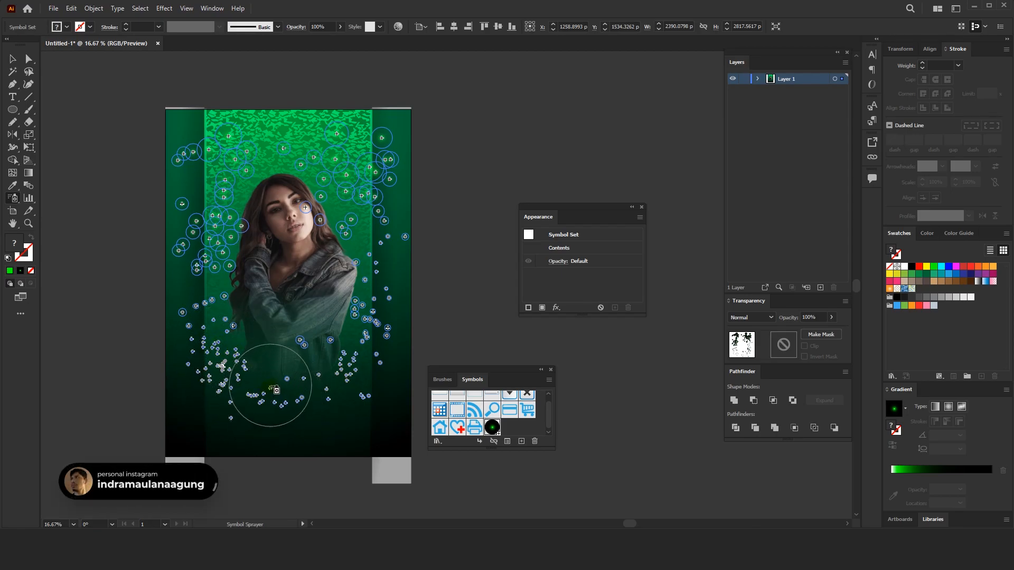
mouse_move(347, 387)
mouse_down()
mouse_move(328, 378)
mouse_move(365, 346)
mouse_up()
mouse_move(357, 383)
mouse_down()
mouse_move(318, 393)
mouse_move(269, 387)
mouse_move(242, 326)
mouse_move(253, 356)
mouse_move(245, 307)
mouse_move(233, 284)
mouse_move(233, 307)
mouse_move(215, 279)
mouse_move(220, 357)
mouse_up()
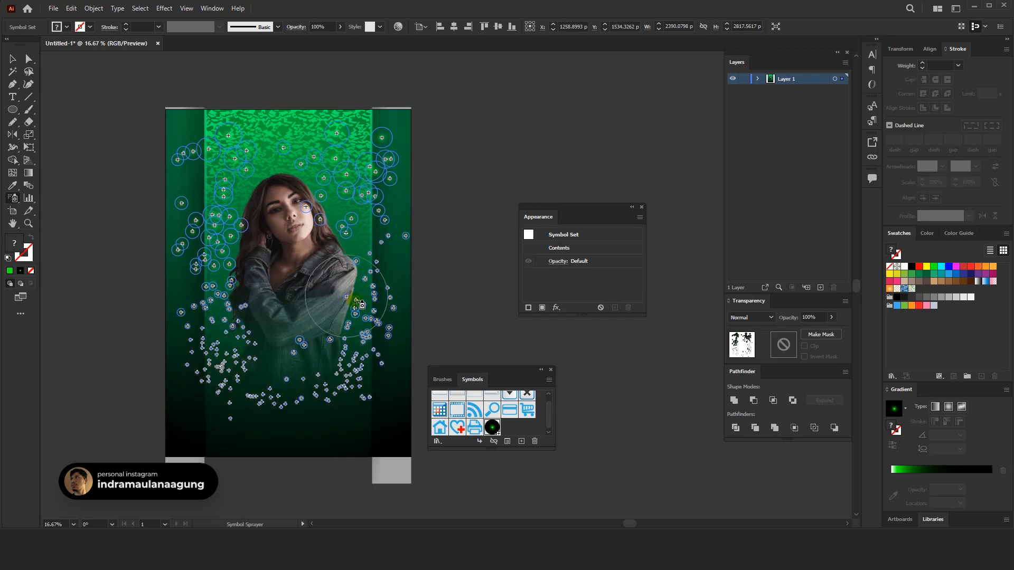
mouse_move(353, 388)
mouse_down()
mouse_move(154, 296)
mouse_move(53, 224)
mouse_up()
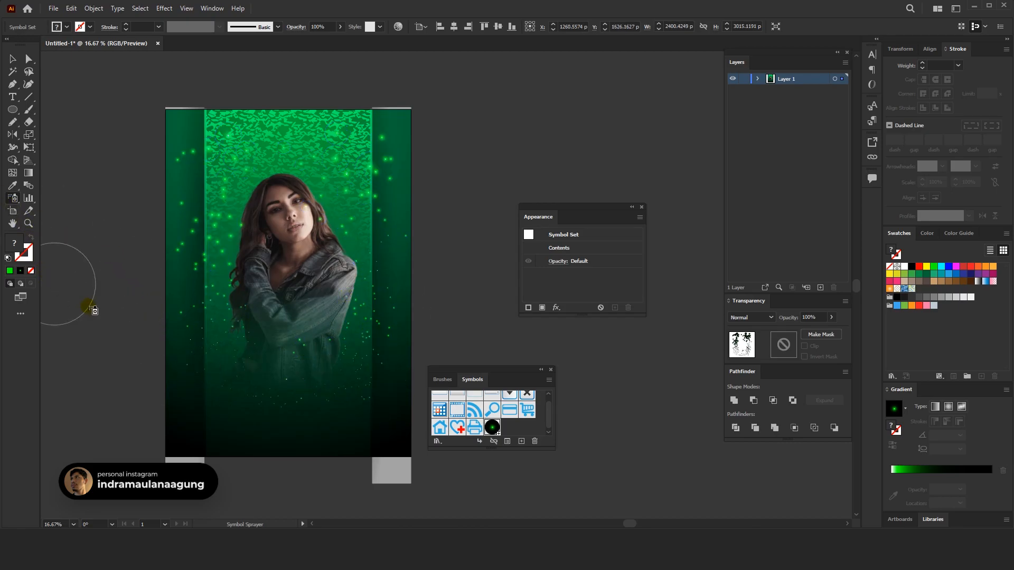
Fill the faded lower part of the portrait with more tiny sprayed particles, and deselect the symbol set
drag(238, 362, 242, 407)
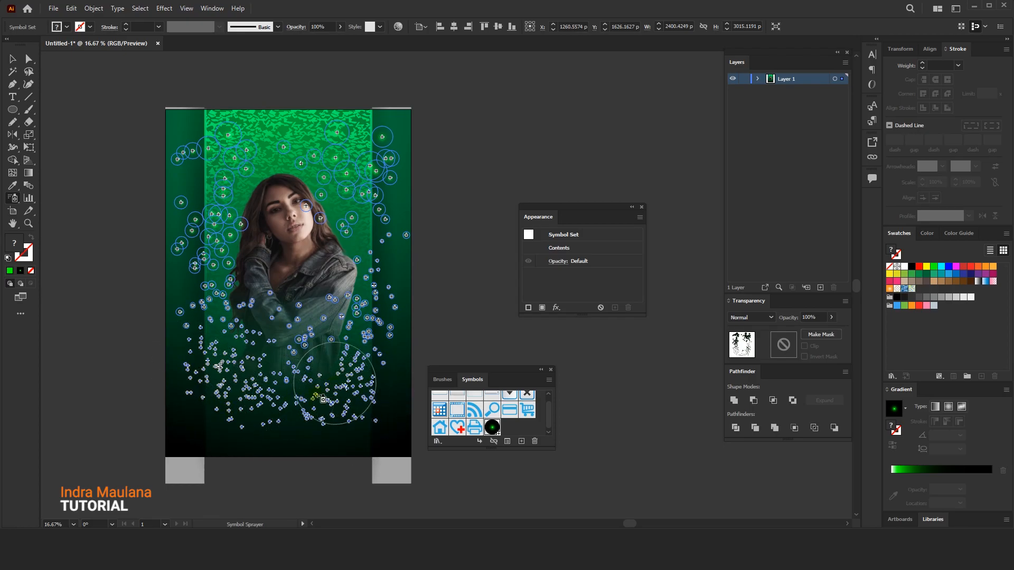
drag(290, 387, 305, 393)
scroll(136, 199, down, 1)
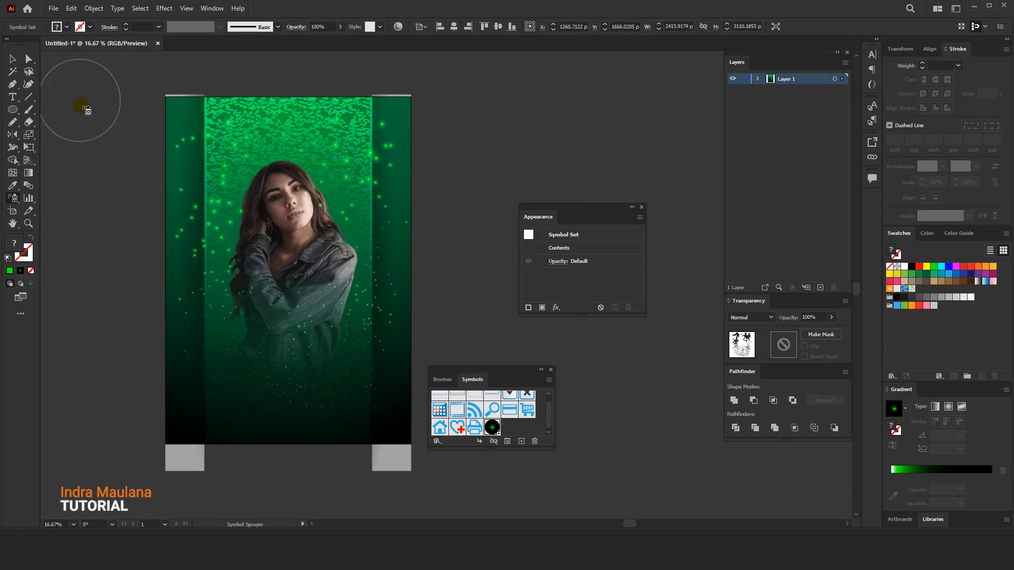
key(v)
click(107, 100)
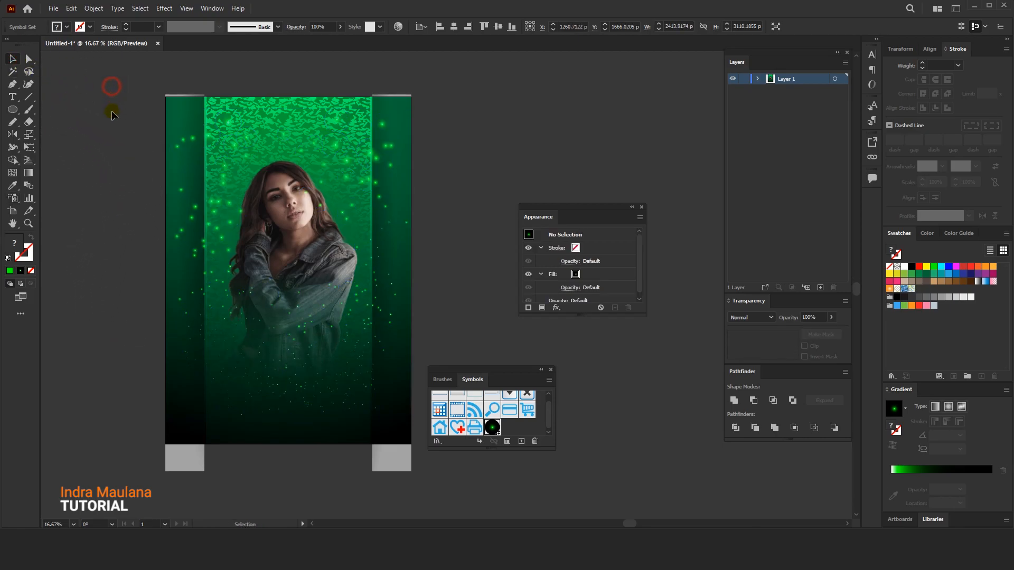
Reselect the particle symbol set and enlarge the tiny particles across the poster's lower area with the Symbol Sizer
scroll(129, 97, left, 1)
scroll(132, 118, right, 1)
scroll(128, 120, up, 1)
click(363, 359)
click(397, 363)
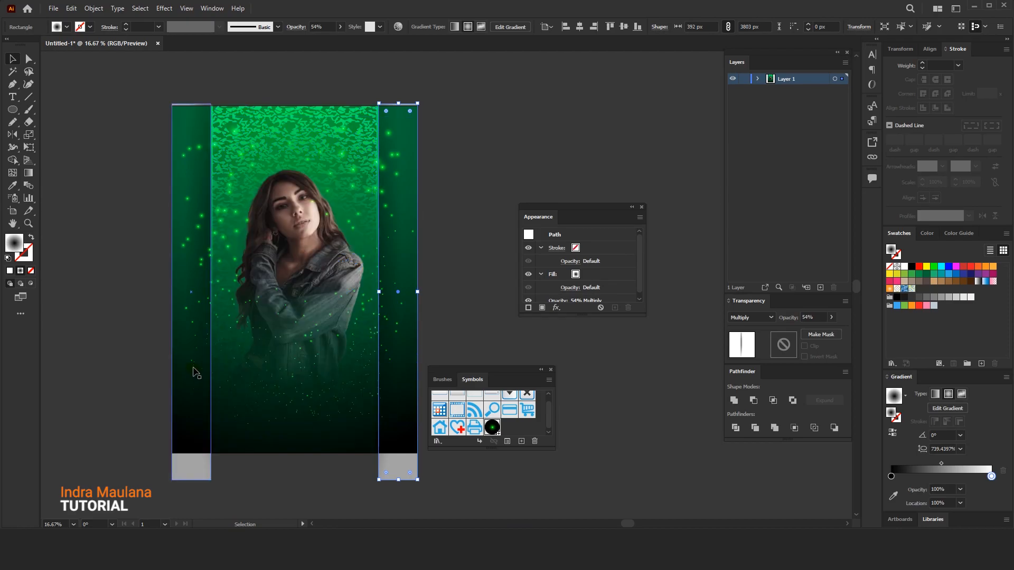
click(229, 200)
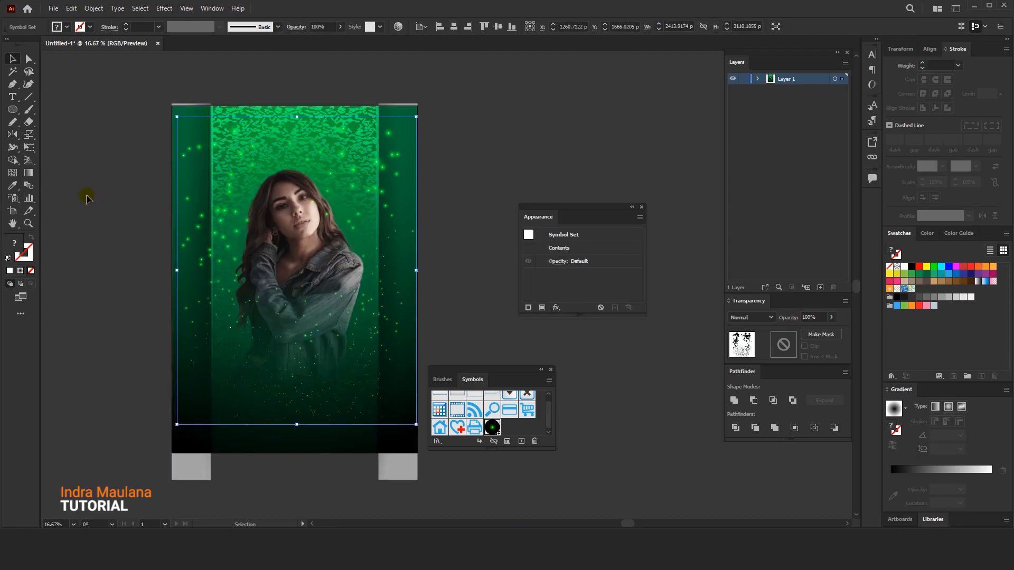
click(11, 200)
drag(16, 202, 62, 236)
drag(256, 378, 223, 366)
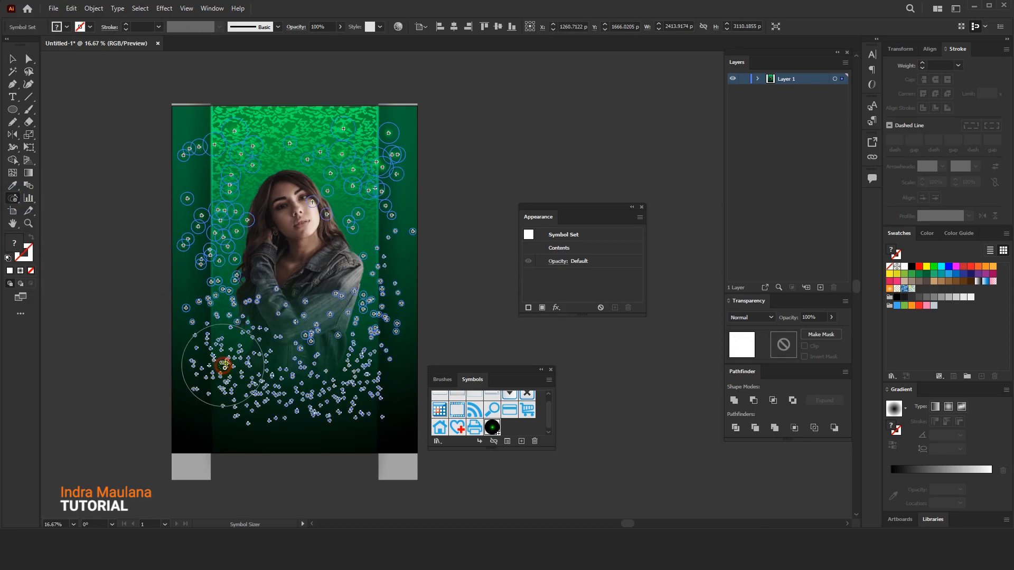
drag(282, 383, 344, 373)
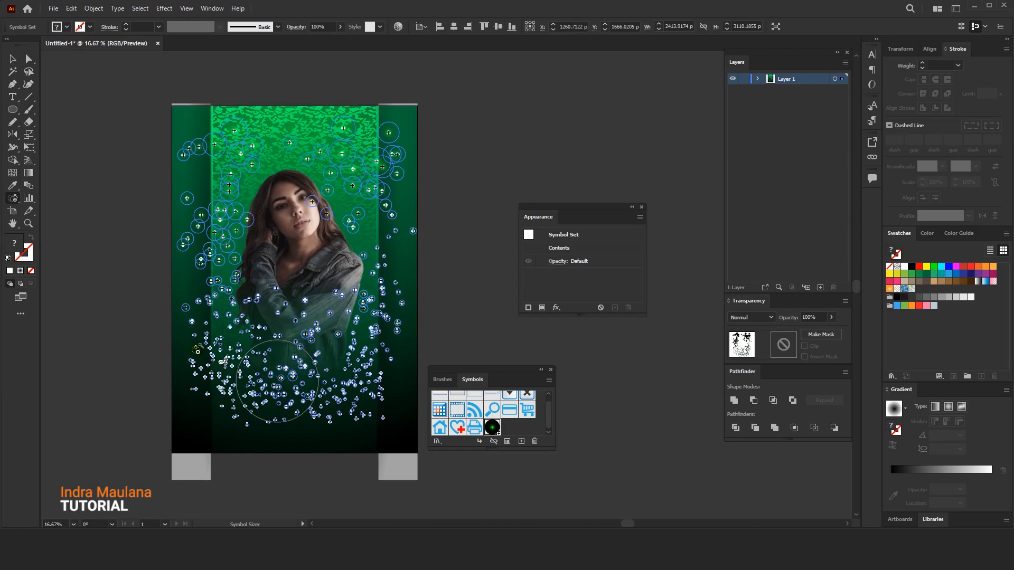
key(ctrl+shift+a)
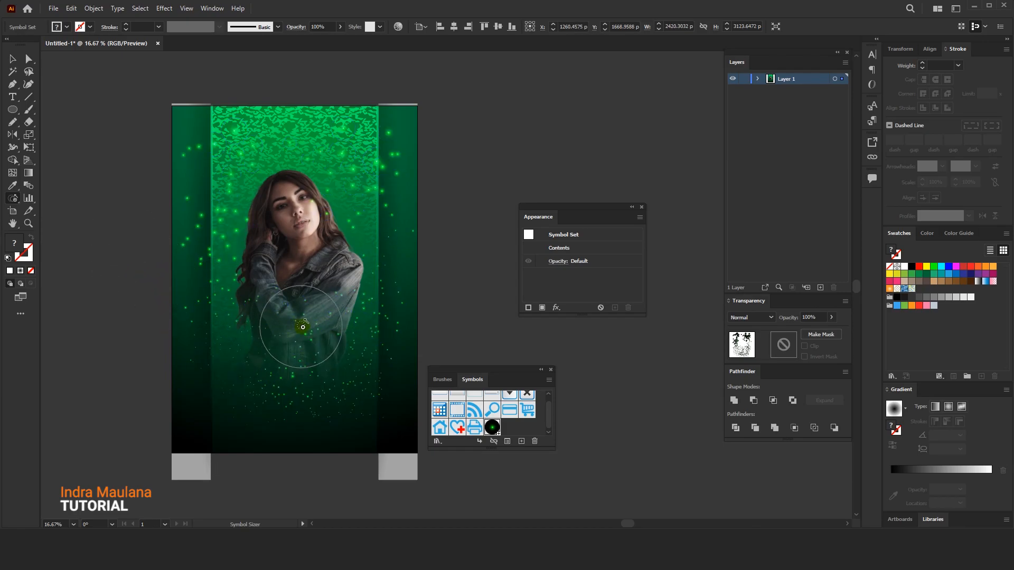
Enlarge a few particles over the portrait's folded arms
click(296, 315)
drag(295, 315, 296, 316)
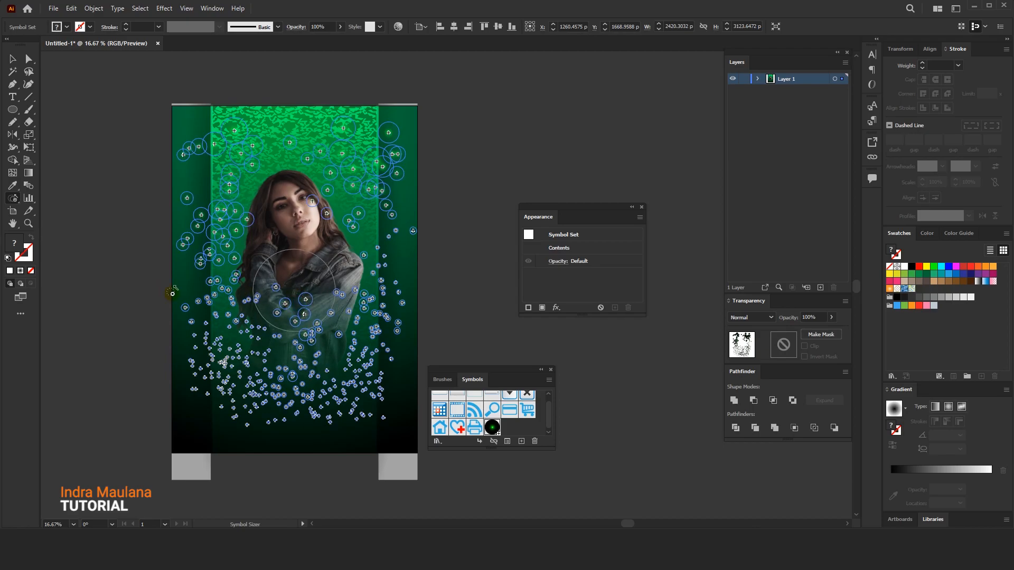
key(ctrl+shift+a)
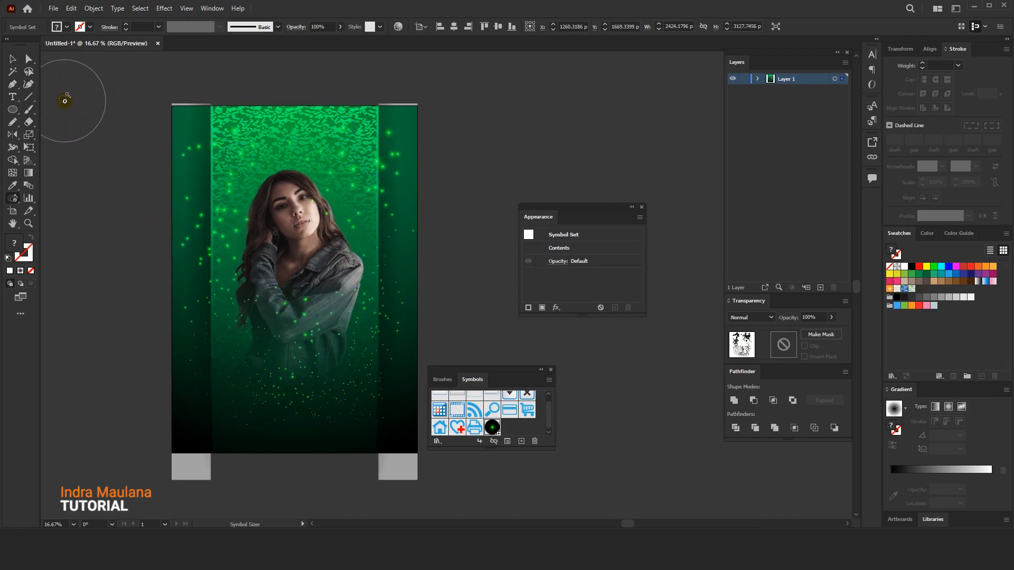
Resize the particles below and on both sides of the folded arms, and deselect the symbol set
drag(290, 412, 290, 412)
drag(233, 325, 237, 349)
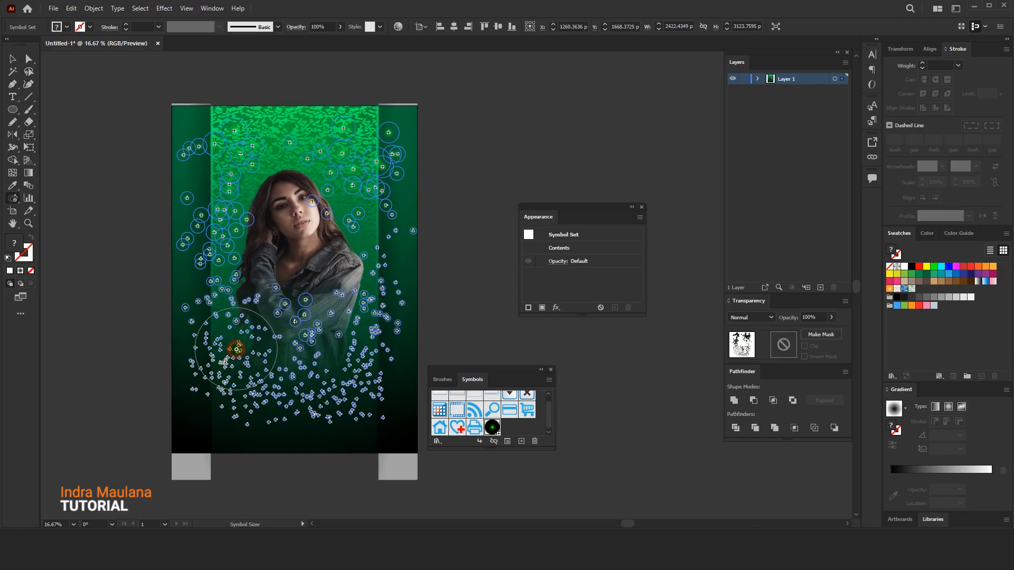
drag(290, 374, 351, 347)
key(v)
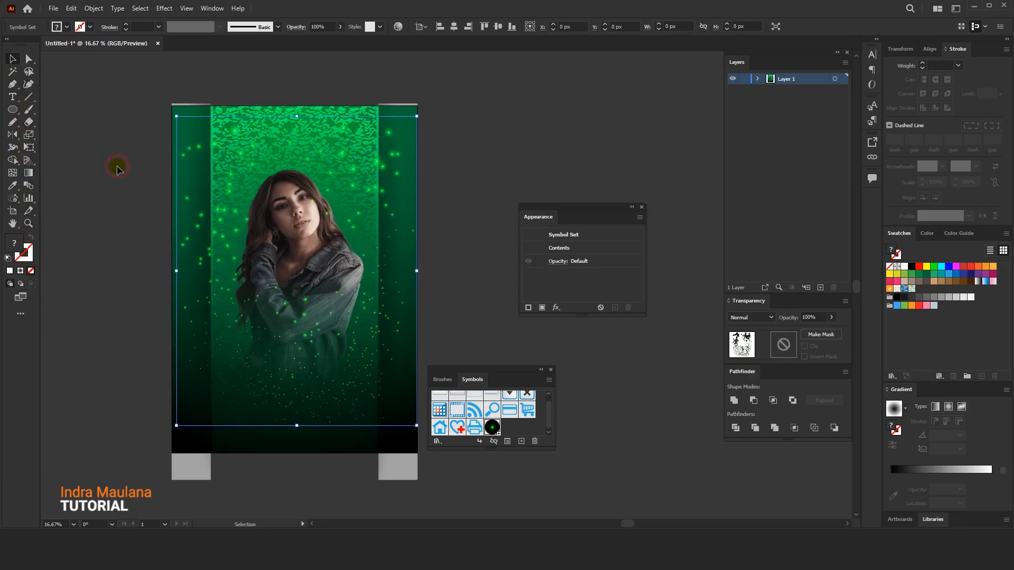
click(117, 168)
drag(117, 167, 113, 166)
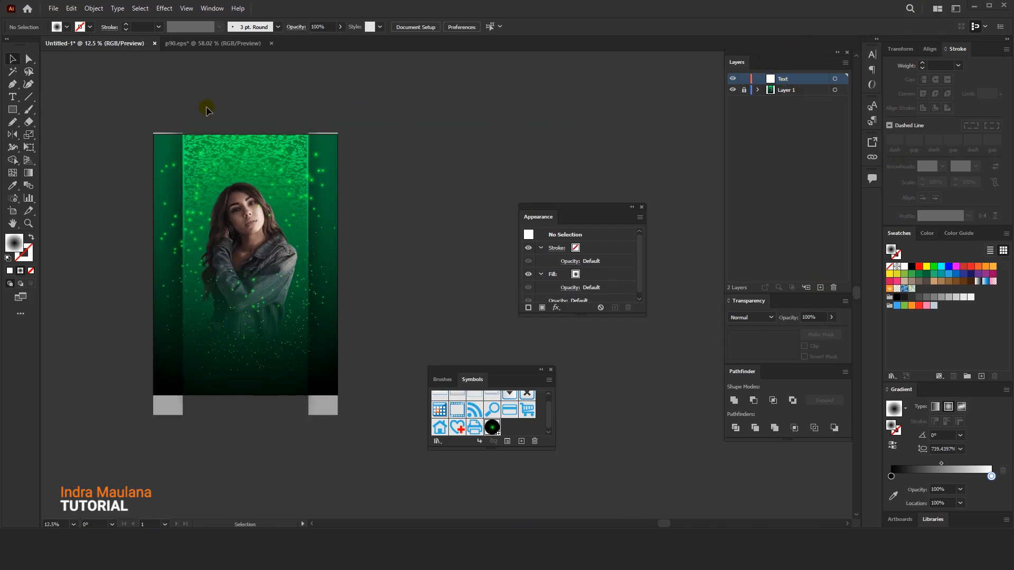
Paste the white MUSIC FESTIVAL text group onto the poster in the Text layer
click(71, 9)
click(95, 80)
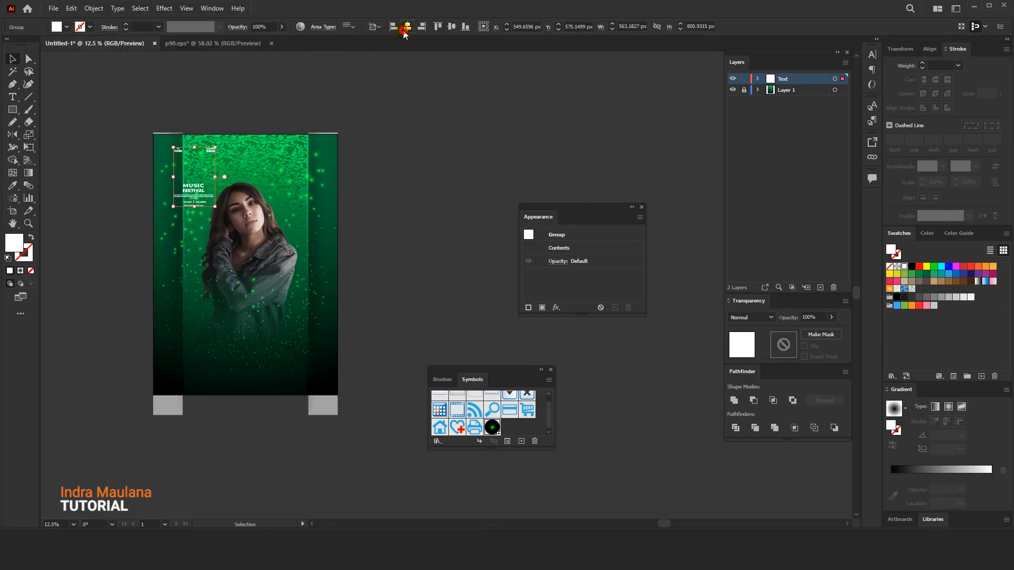
Centre the white text group on the artboard, enlarge it to about 2158 × 3069 px to span the poster, and deselect it
click(407, 26)
click(452, 27)
drag(264, 235, 405, 152)
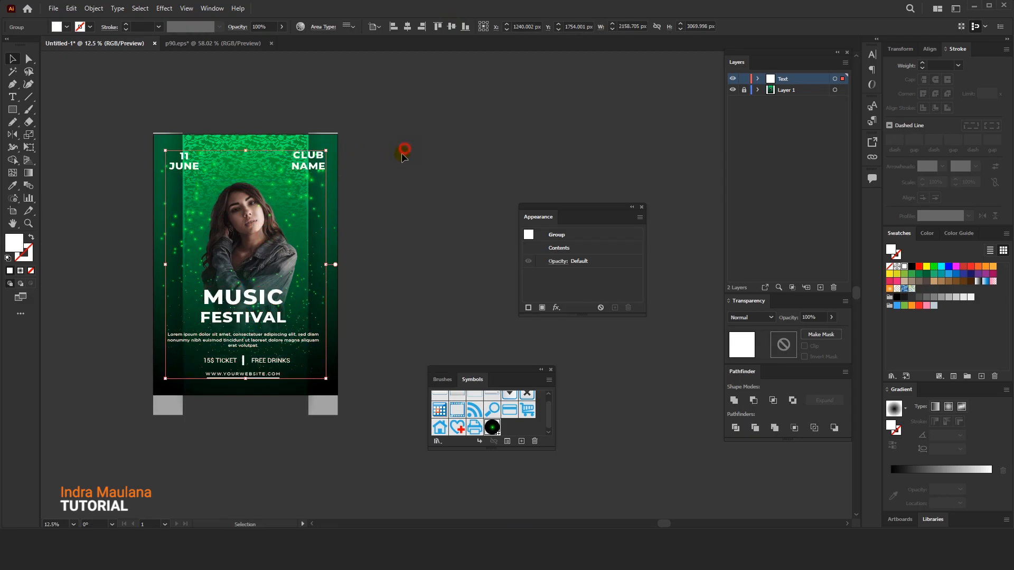
click(405, 151)
scroll(389, 158, left, 1)
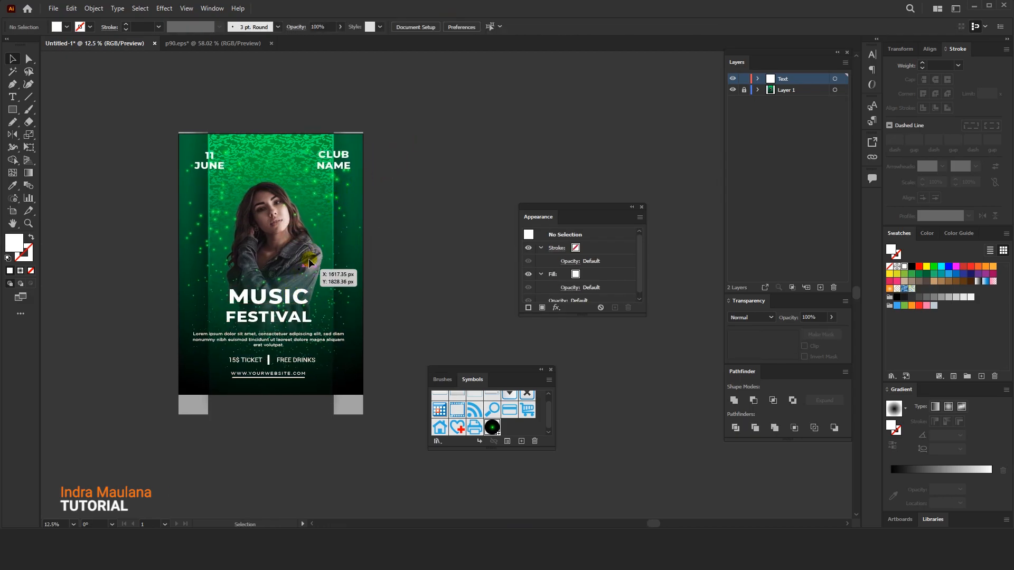
Check the poster with the Text layer hidden and shown again, then lock the Text layer and unlock Layer 1
click(737, 79)
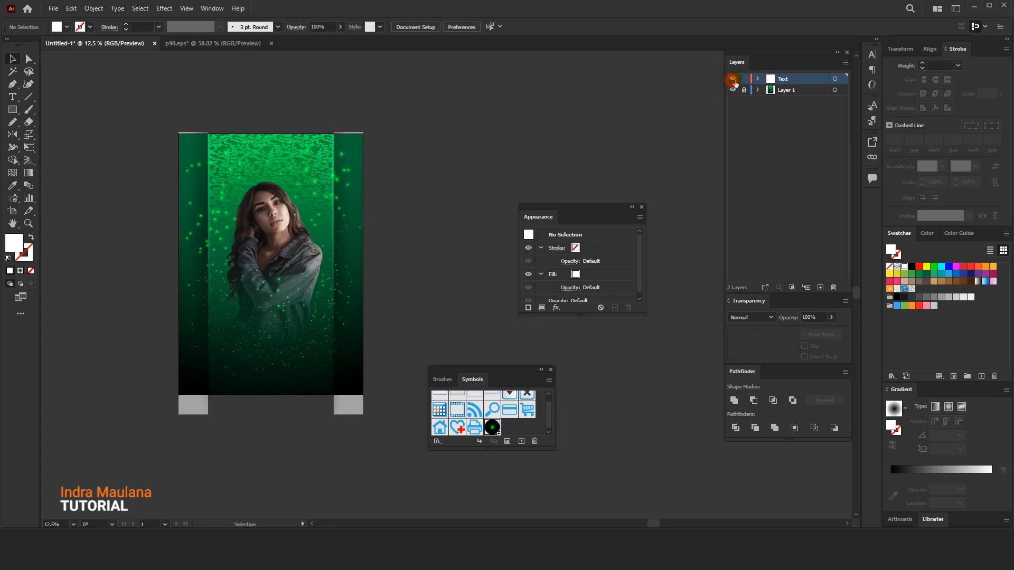
click(733, 79)
click(744, 79)
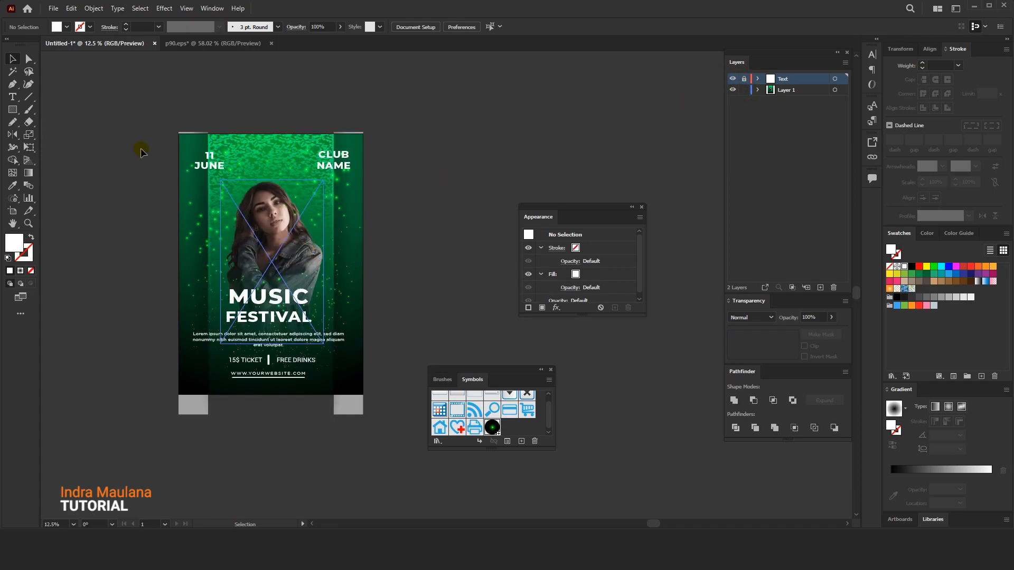
Move the portrait straight up by about 324 px behind the event text and deselect it
click(280, 234)
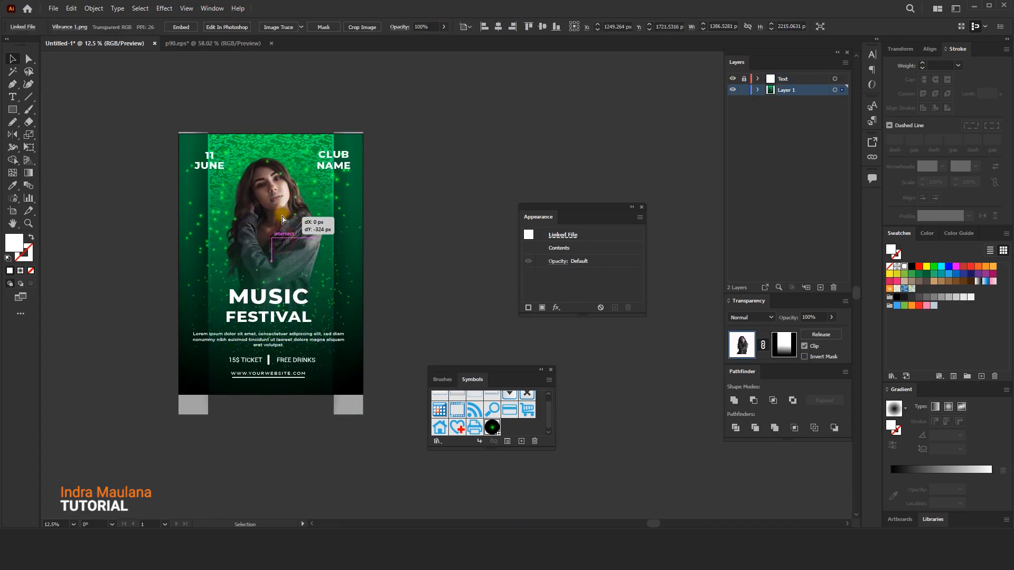
click(242, 109)
drag(314, 115, 244, 109)
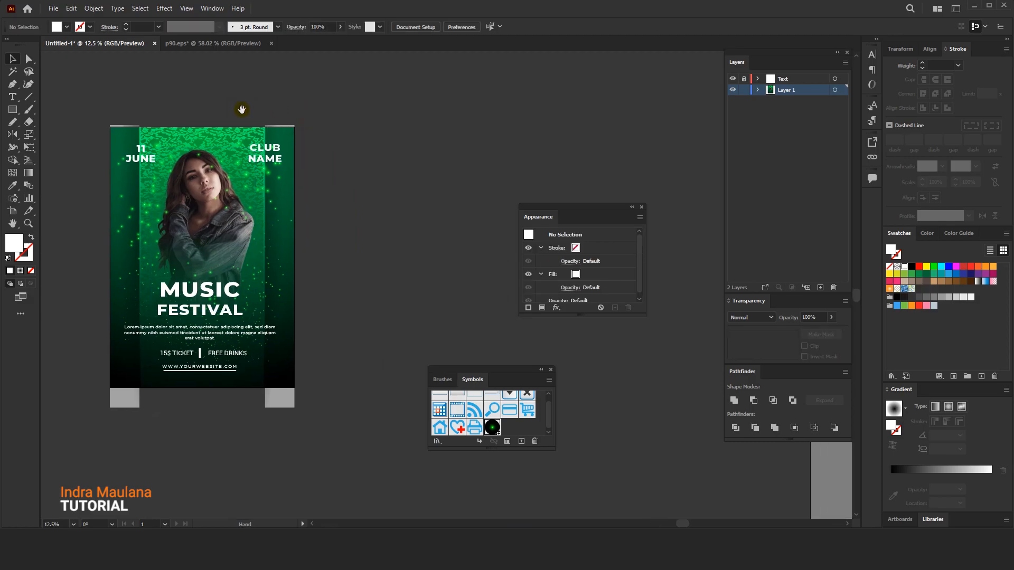
Draw a rectangle about 2473 × 3508 px over the whole poster and use it as a clipping mask for all Layer 1 artwork
drag(110, 127, 293, 387)
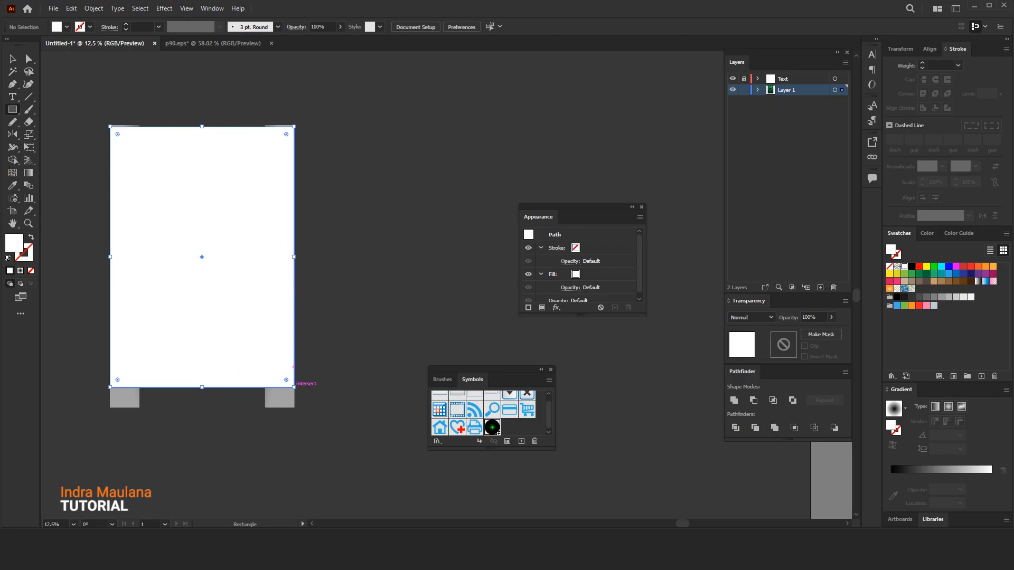
click(13, 57)
drag(157, 205, 276, 390)
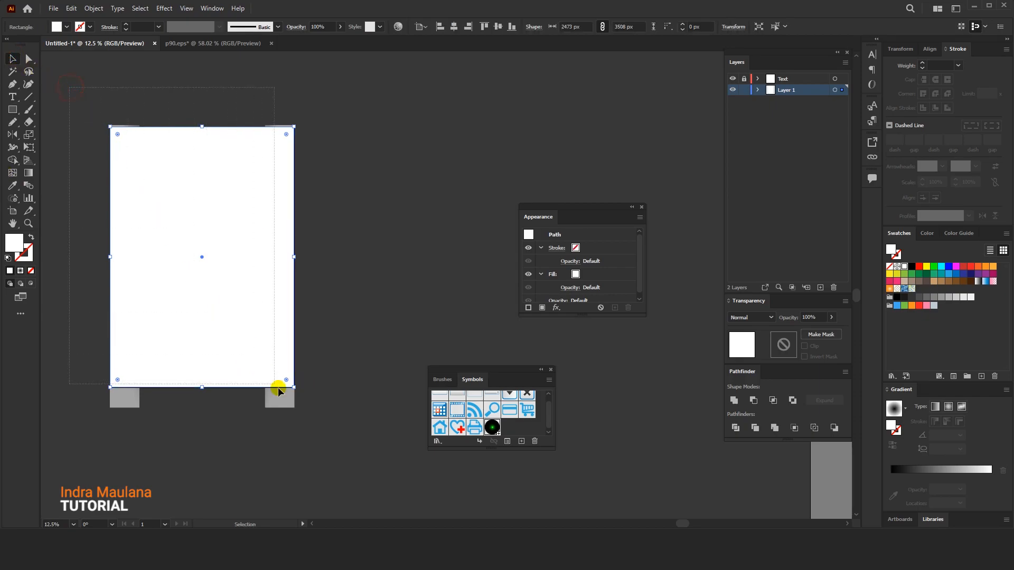
right_click(227, 214)
click(275, 309)
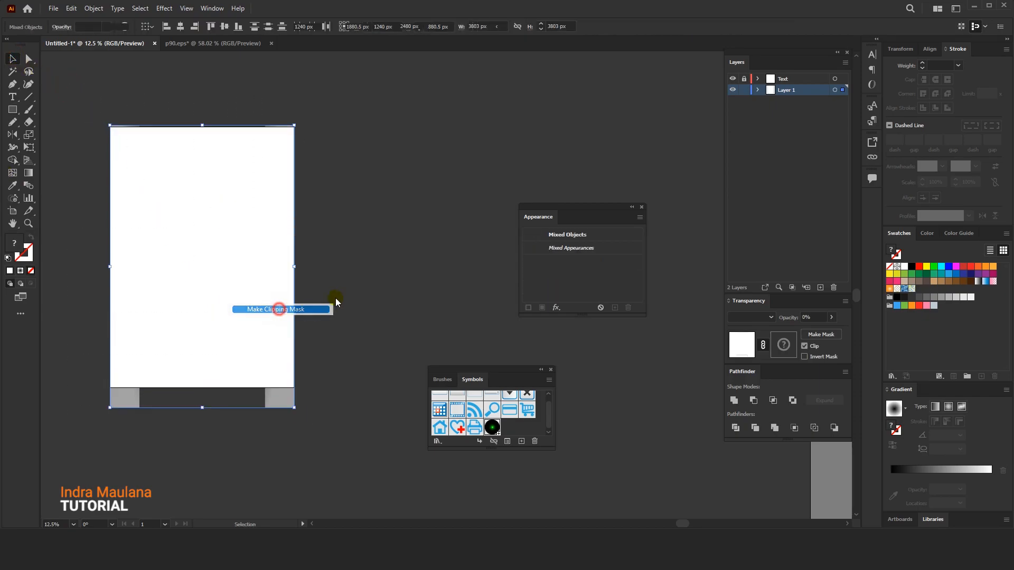
click(334, 236)
Hide the artboards and place the floating Appearance and Symbols panels beside the Layers panel, clear of the poster
scroll(335, 235, left, 2)
drag(390, 224, 423, 232)
mouse_move(489, 372)
mouse_down()
mouse_move(578, 349)
mouse_move(579, 324)
mouse_up()
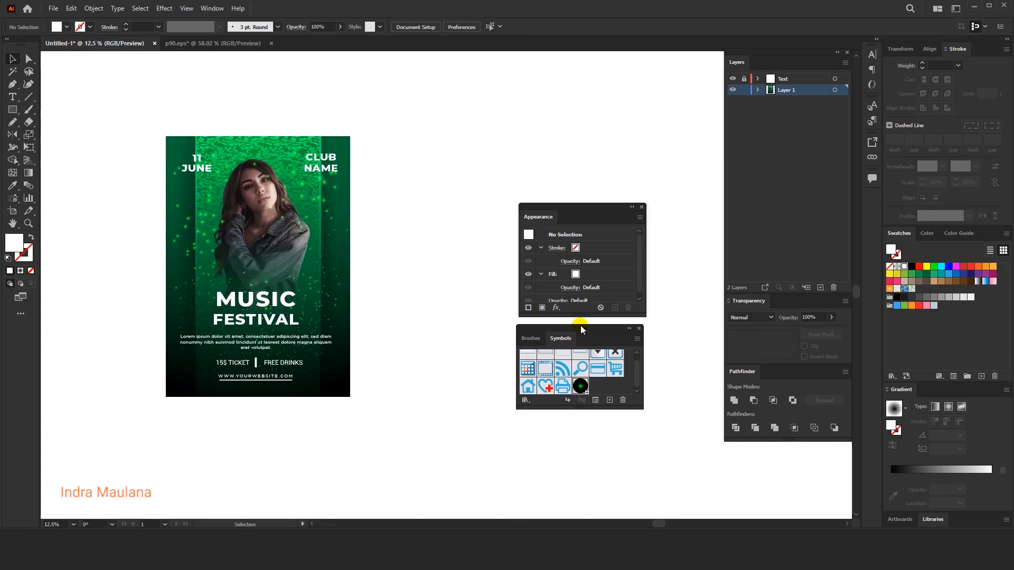
mouse_move(570, 214)
mouse_down()
mouse_move(658, 100)
mouse_move(657, 56)
mouse_up()
mouse_move(595, 318)
mouse_down()
mouse_move(648, 239)
mouse_move(670, 177)
mouse_up()
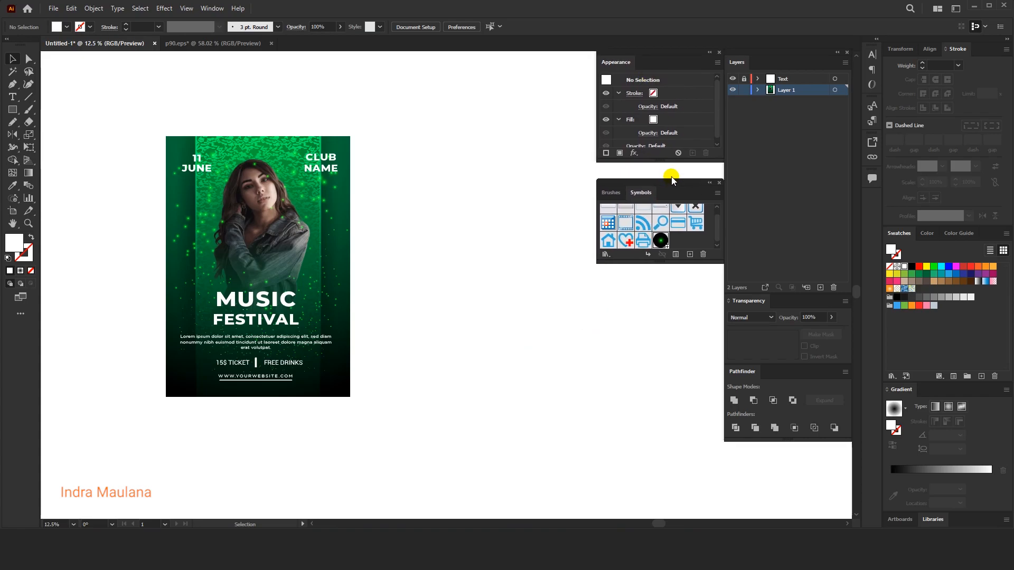
key(ctrl+equal)
drag(400, 247, 459, 266)
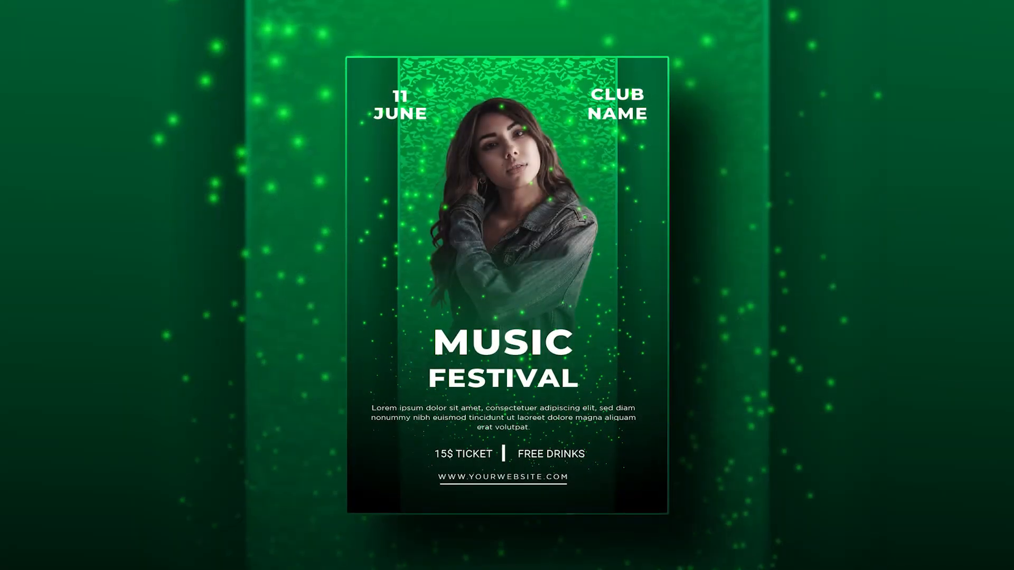